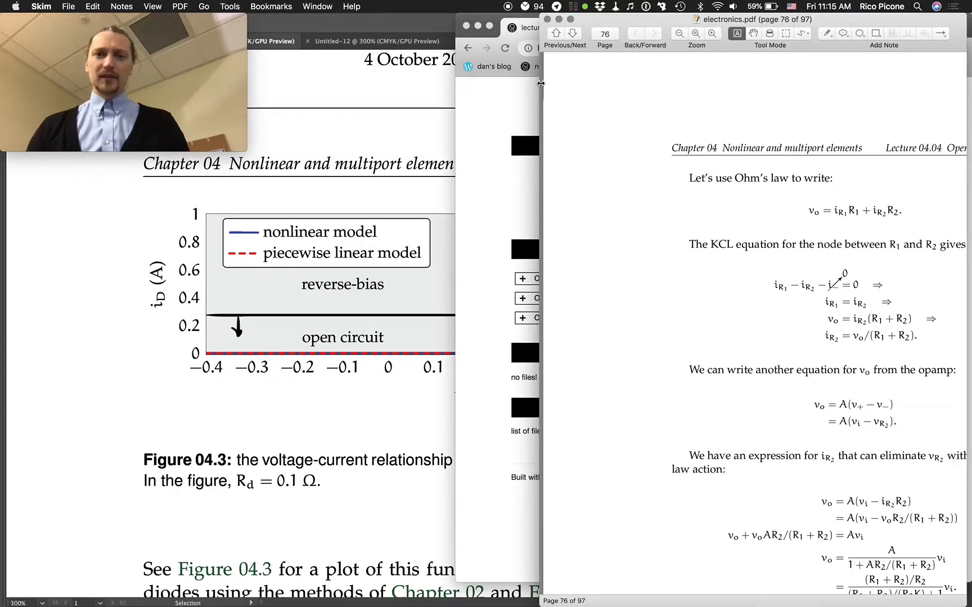
left_click_drag(539, 83, 285, 84)
scroll(579, 211, "up", 10)
scroll(579, 211, "up", 15)
scroll(578, 211, "up", 15)
scroll(578, 211, "up", 10)
scroll(578, 212, "up", 10)
scroll(579, 211, "up", 15)
scroll(579, 211, "up", 15)
scroll(579, 212, "up", 5)
scroll(579, 211, "up", 3)
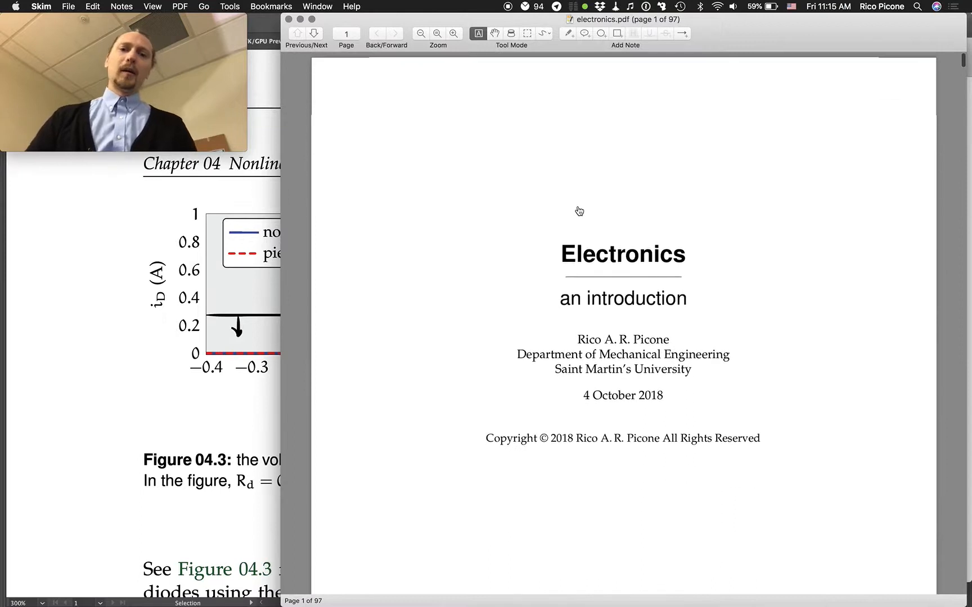
scroll(579, 211, "down", 8)
scroll(579, 211, "down", 8)
scroll(579, 212, "down", 4)
scroll(578, 211, "down", 2)
scroll(579, 207, "down", 1)
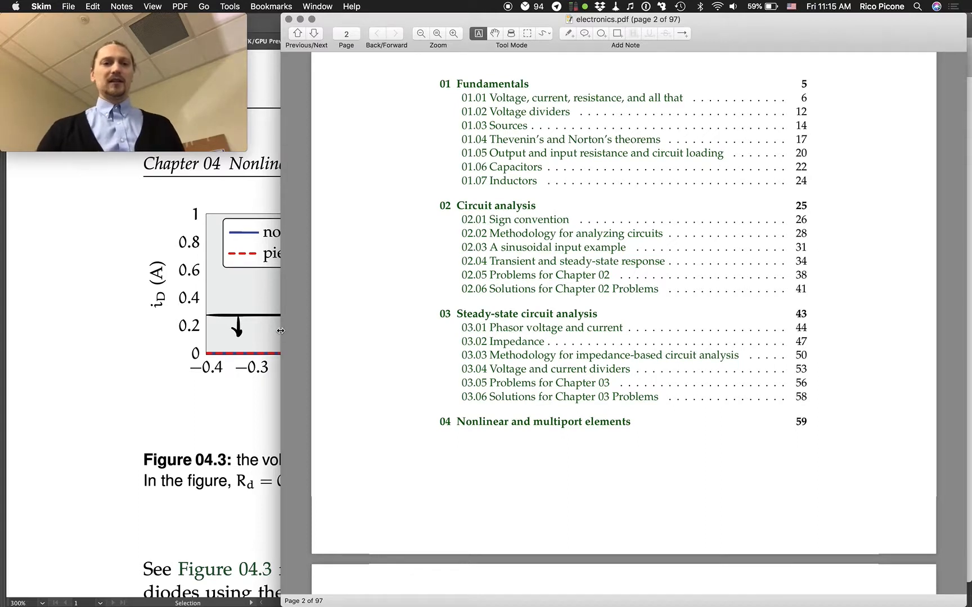
Move the Skim window left and enlarge the table-of-contents page
left_click_drag(278, 329, 170, 331)
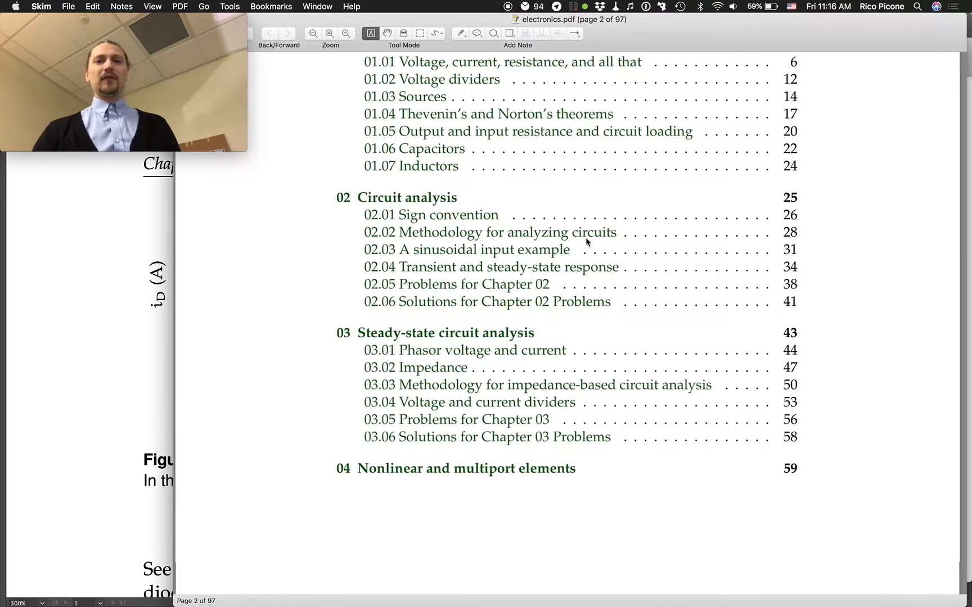
key("super+equal")
scroll(585, 242, "down", 2)
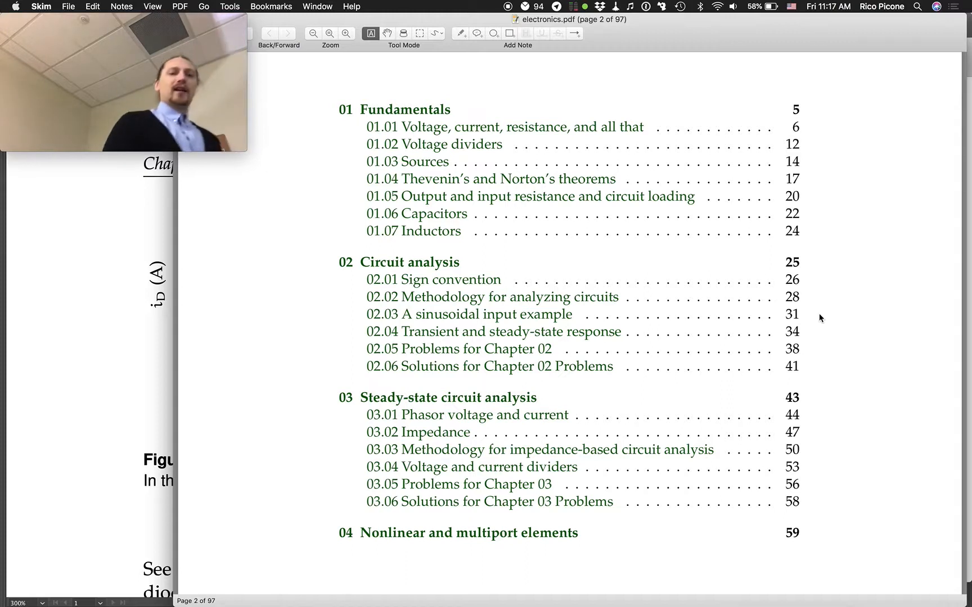
scroll(819, 314, "down", 3)
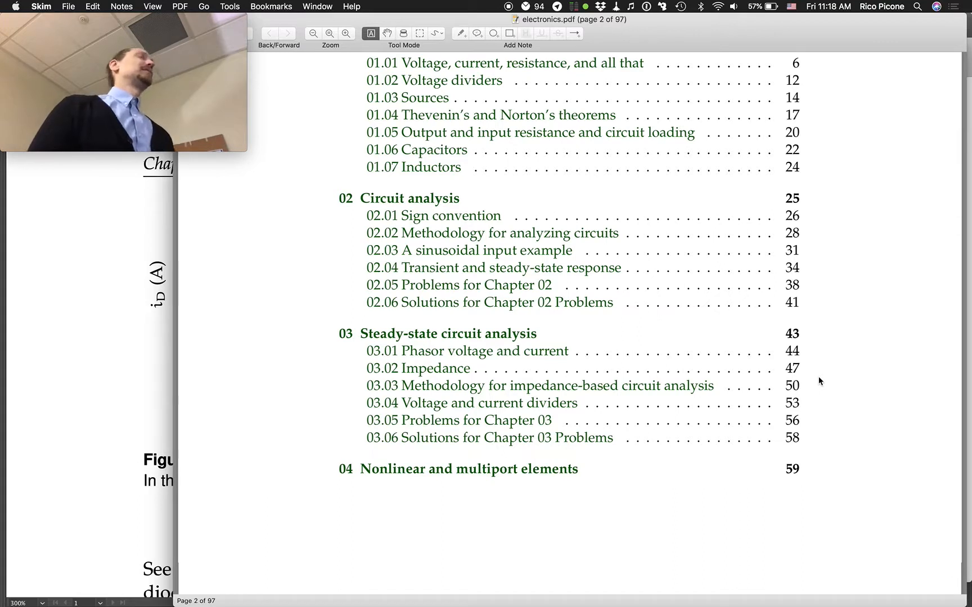
scroll(818, 376, "down", 3)
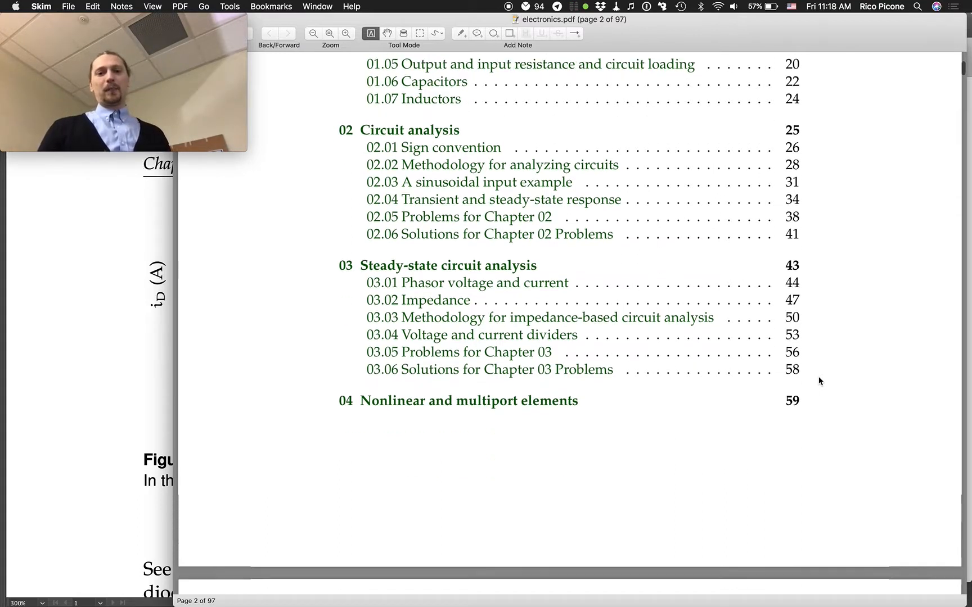
scroll(684, 357, "down", 2)
scroll(616, 442, "down", 3)
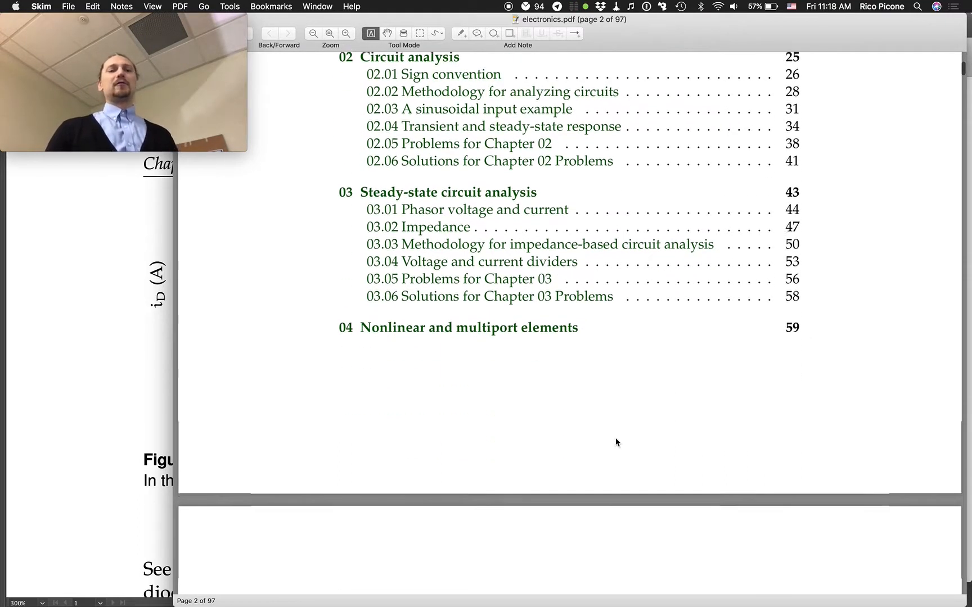
scroll(616, 442, "down", 3)
scroll(616, 442, "down", 3)
scroll(615, 442, "down", 2)
scroll(616, 442, "down", 1)
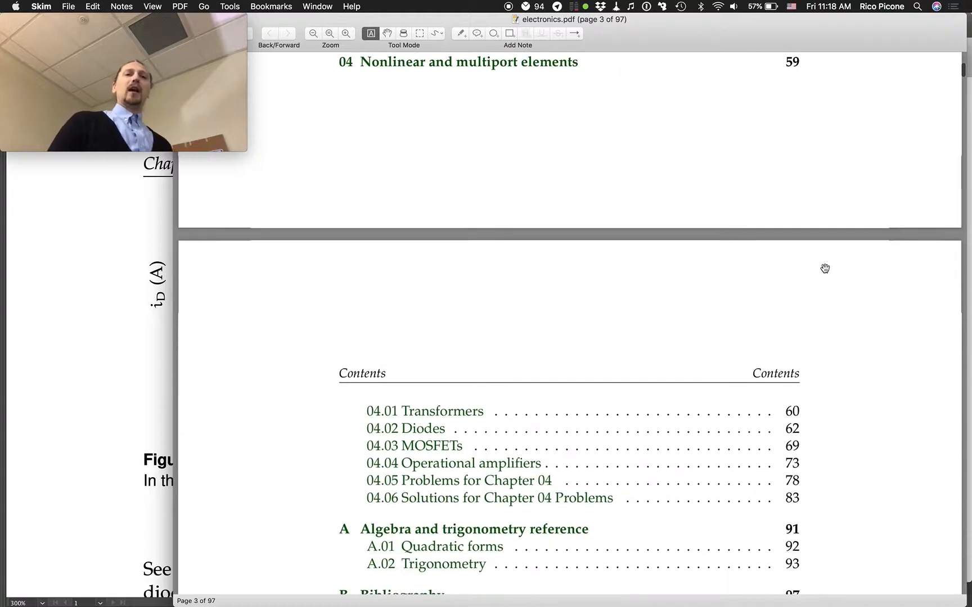
scroll(826, 272, "up", 2)
scroll(824, 272, "up", 1)
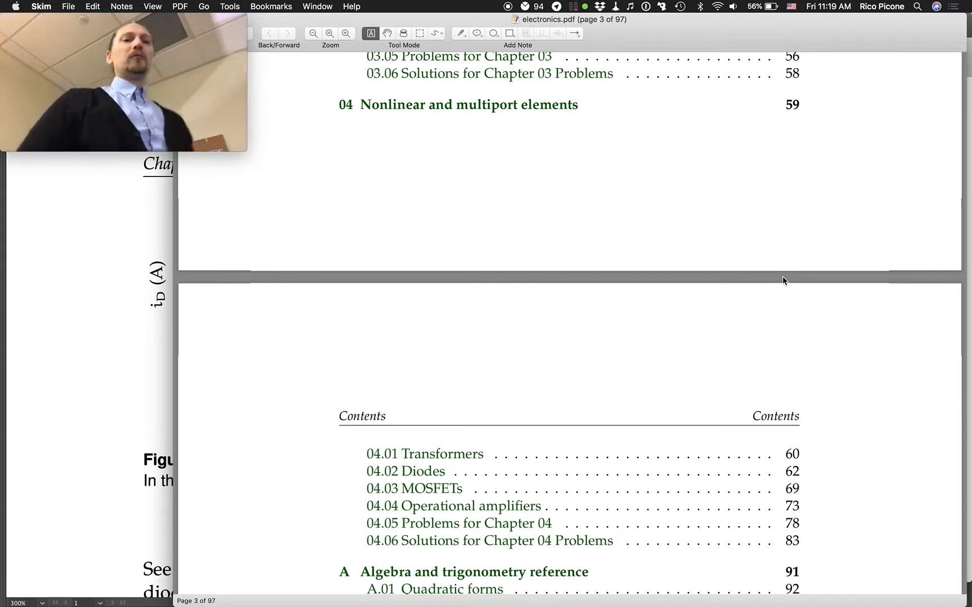
scroll(822, 223, "down", 3)
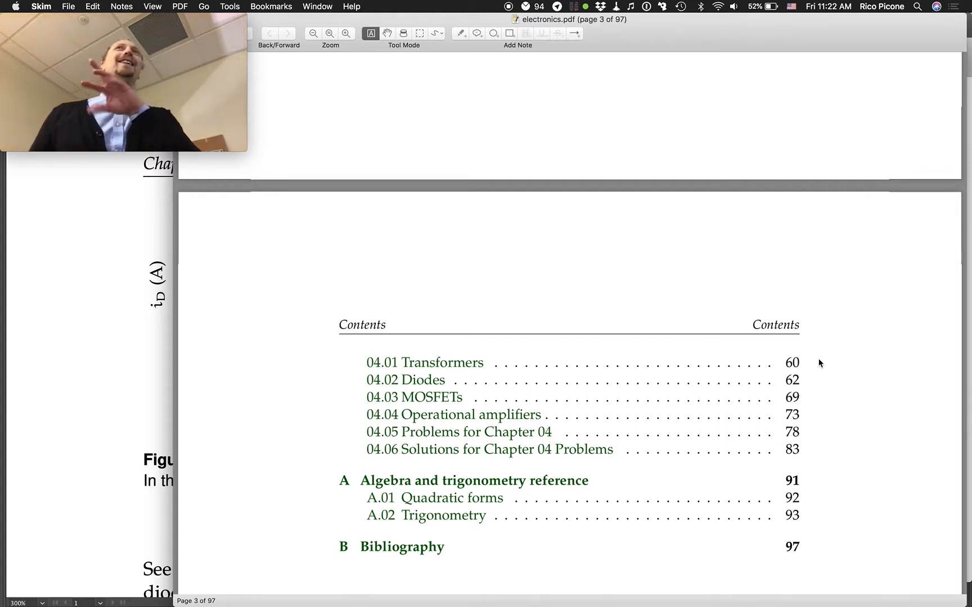
scroll(819, 363, "up", 10)
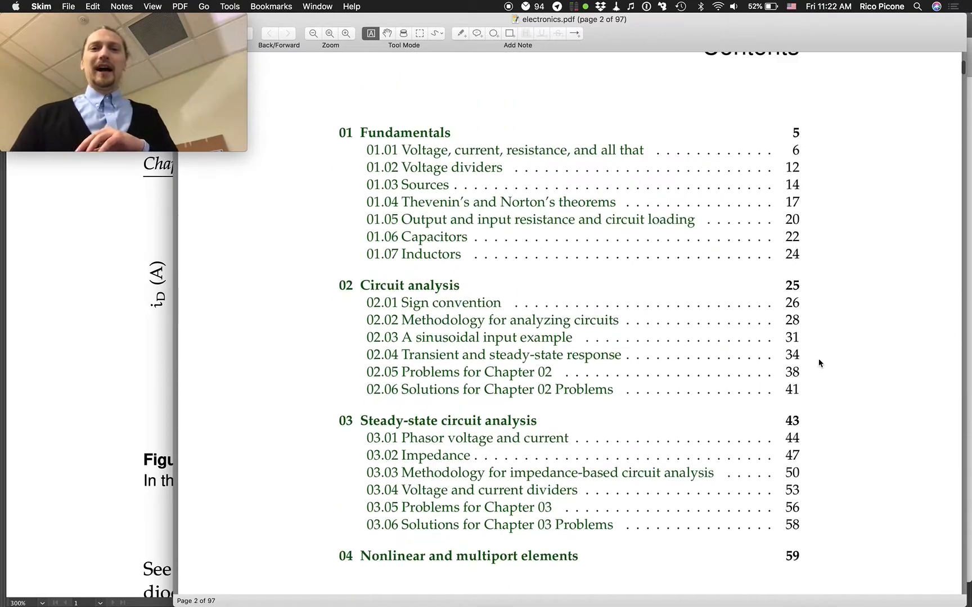
scroll(820, 363, "up", 5)
scroll(819, 362, "up", 10)
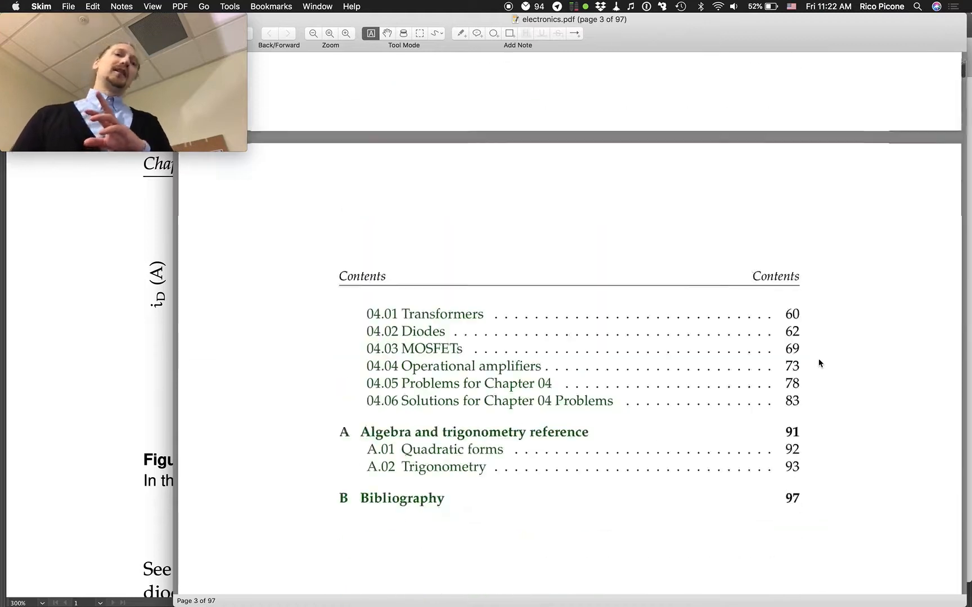
scroll(819, 363, "down", 10)
scroll(820, 364, "down", 10)
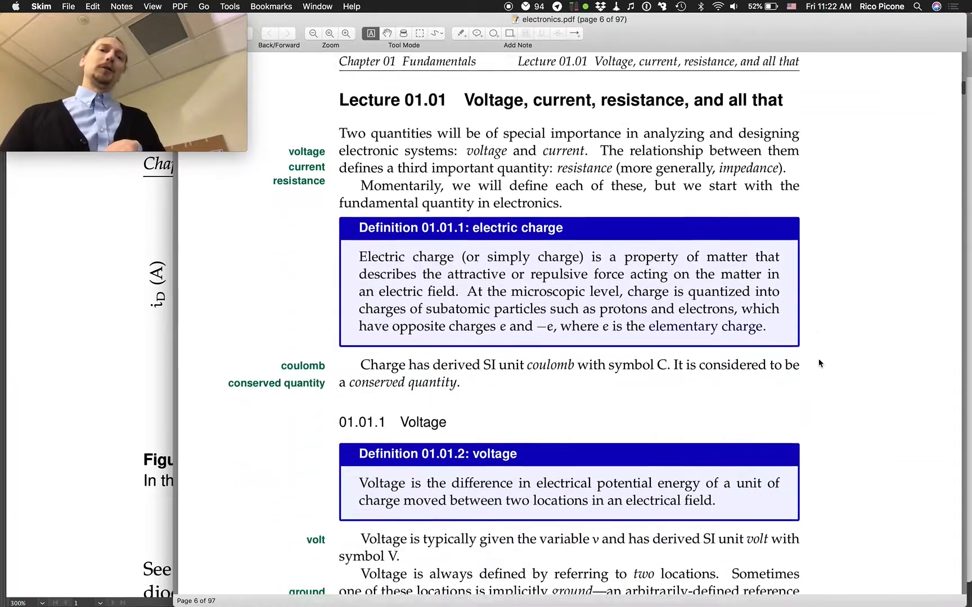
scroll(820, 364, "down", 8)
scroll(819, 364, "down", 8)
scroll(819, 364, "down", 8)
scroll(818, 364, "down", 8)
scroll(820, 363, "down", 8)
scroll(819, 364, "down", 8)
scroll(819, 364, "down", 8)
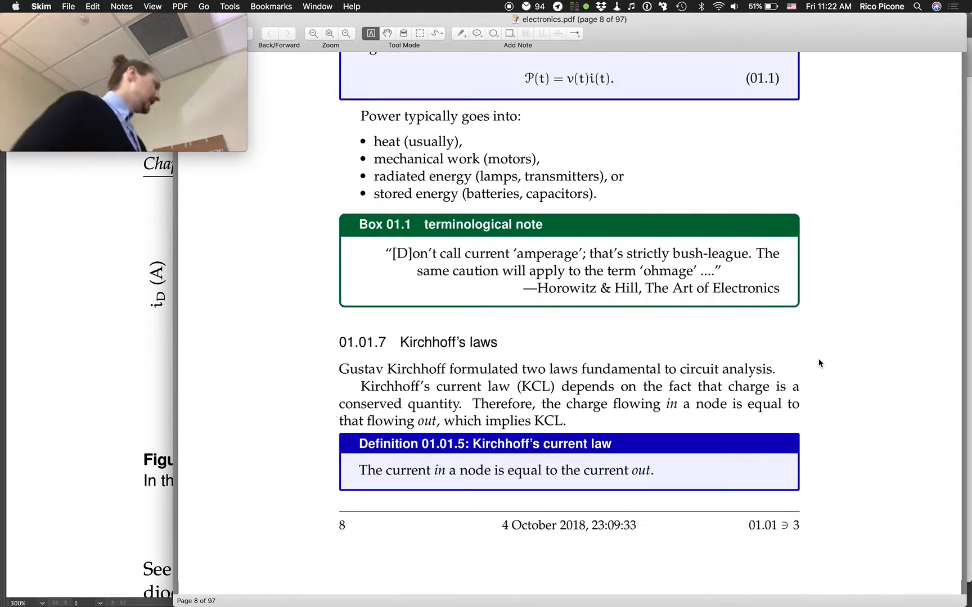
scroll(819, 363, "down", 8)
scroll(819, 364, "down", 8)
scroll(819, 364, "down", 6)
scroll(818, 355, "down", 8)
scroll(819, 355, "down", 6)
scroll(818, 354, "down", 8)
scroll(819, 355, "down", 6)
scroll(819, 355, "down", 1)
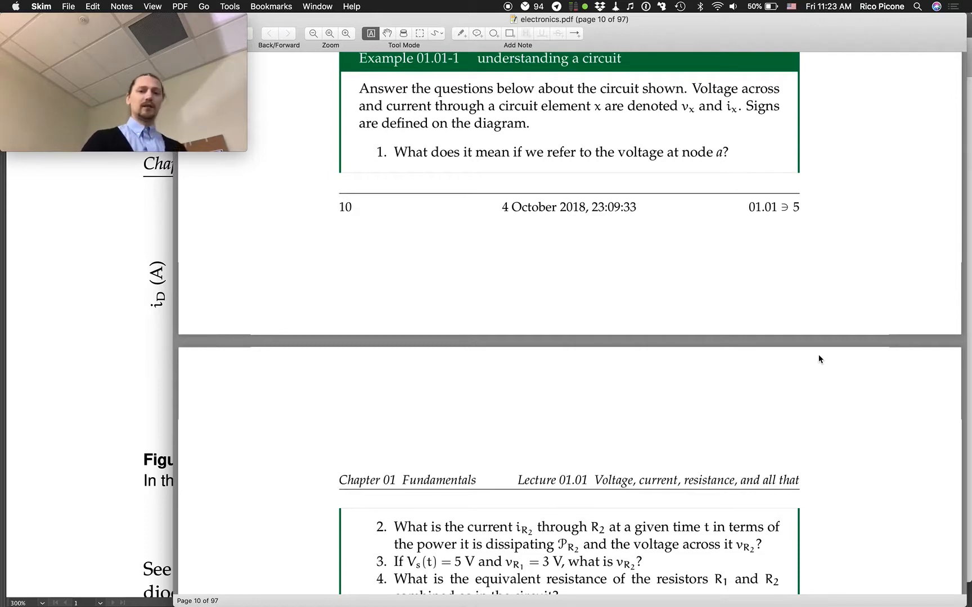
scroll(602, 396, "down", 15)
scroll(602, 397, "down", 20)
scroll(602, 396, "down", 20)
scroll(601, 396, "down", 20)
scroll(601, 397, "down", 10)
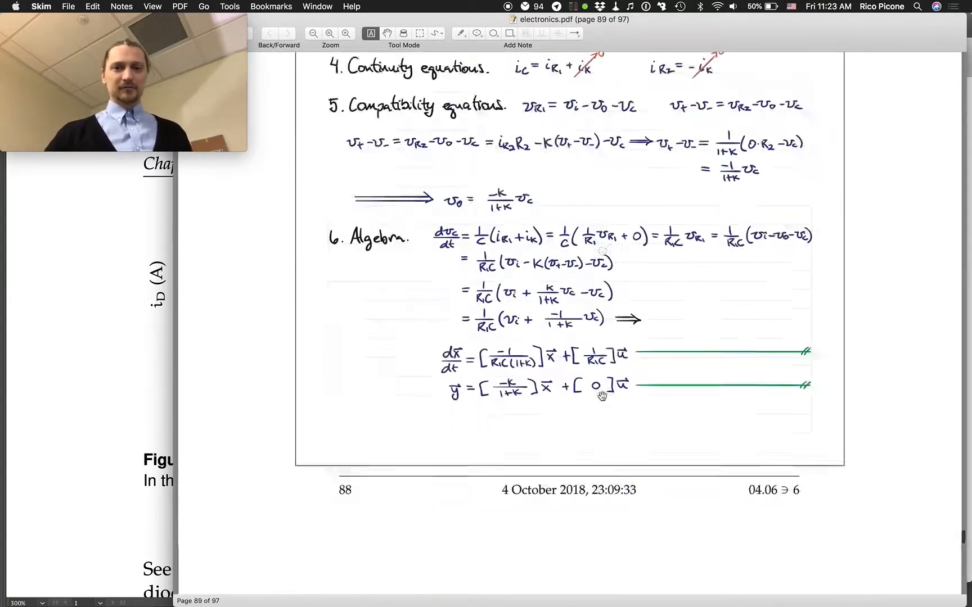
scroll(602, 396, "up", 10)
scroll(602, 396, "up", 10)
scroll(602, 396, "up", 10)
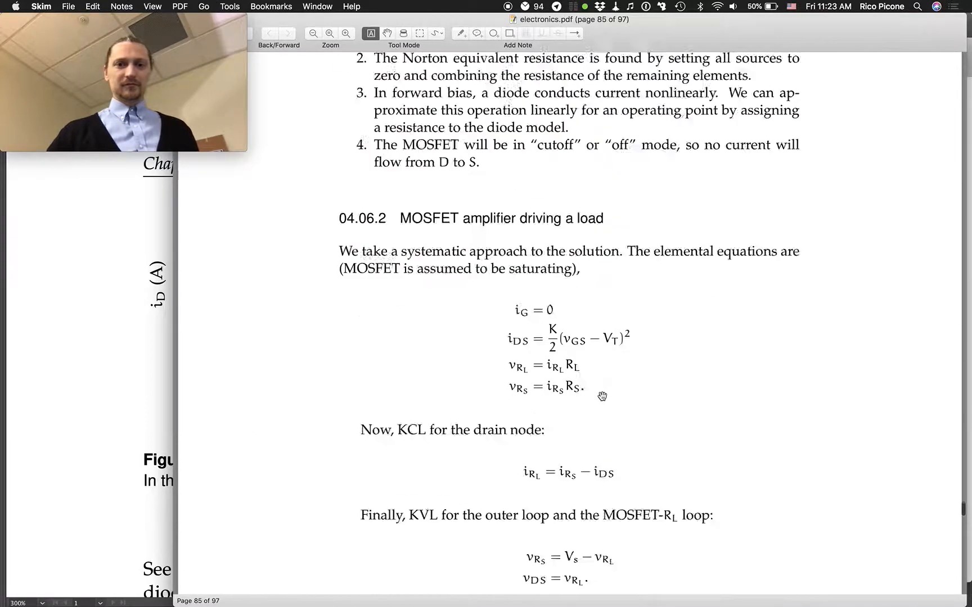
scroll(603, 395, "up", 15)
scroll(602, 397, "up", 8)
scroll(602, 396, "up", 8)
scroll(602, 395, "up", 5)
scroll(603, 396, "up", 2)
scroll(602, 395, "up", 10)
scroll(602, 396, "up", 8)
scroll(602, 395, "up", 10)
scroll(602, 396, "up", 3)
scroll(602, 396, "up", 2)
scroll(603, 395, "up", 2)
Select the diode clipping circuit heading text, then clear the selection
left_click_drag(465, 152, 727, 152)
left_click(582, 188)
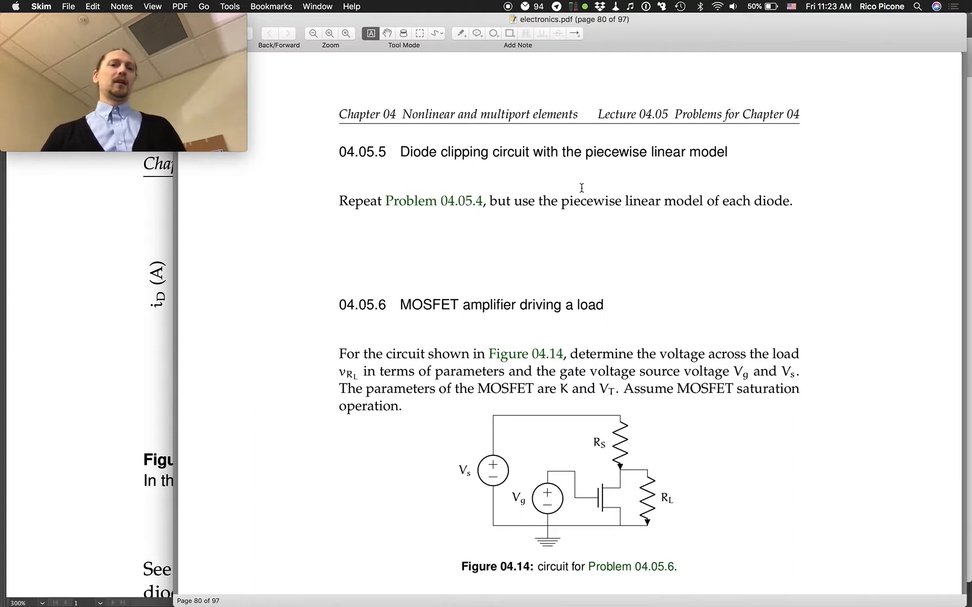
scroll(582, 188, "down", 4)
scroll(582, 187, "down", 4)
scroll(581, 187, "down", 4)
scroll(582, 188, "down", 4)
scroll(544, 341, "down", 5)
scroll(544, 342, "down", 5)
scroll(544, 341, "down", 5)
scroll(544, 341, "down", 5)
scroll(545, 341, "down", 3)
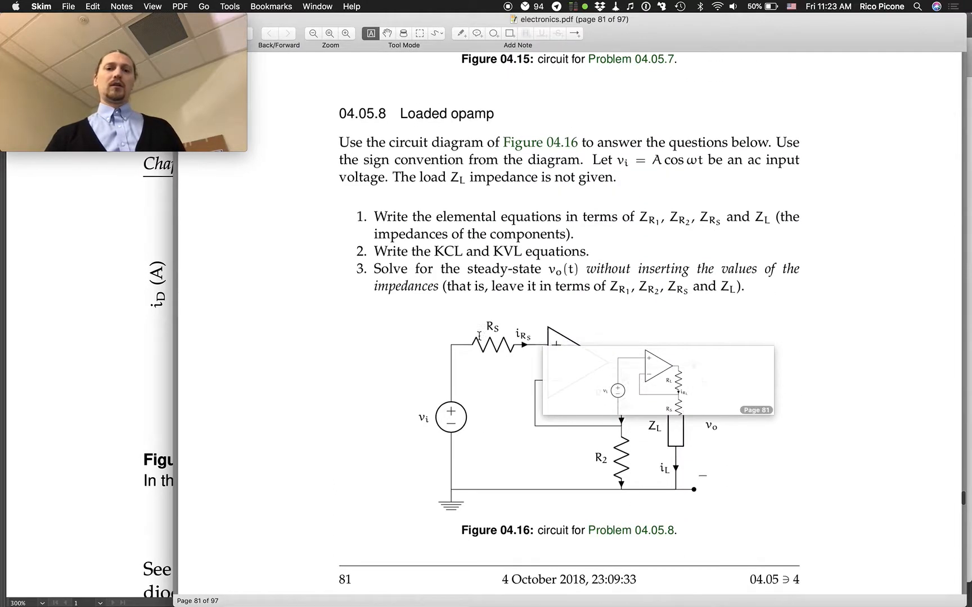
scroll(439, 356, "down", 5)
scroll(440, 355, "down", 5)
scroll(440, 356, "down", 3)
scroll(440, 356, "up", 2)
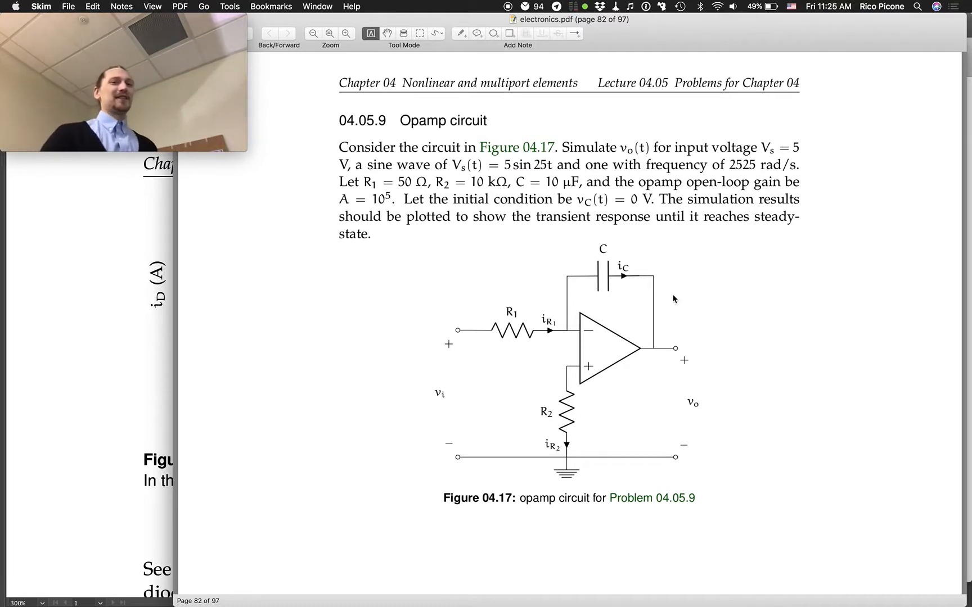
Zoom in twice on the opamp Figure 04.17 and start switching to Illustrator
key("super+equal")
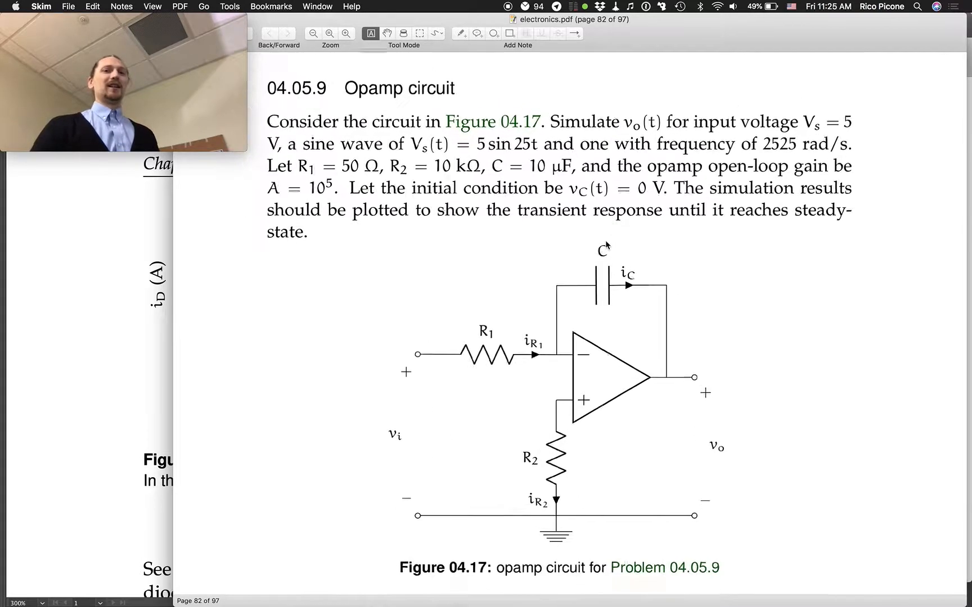
key("super+equal")
scroll(692, 319, "down", 10)
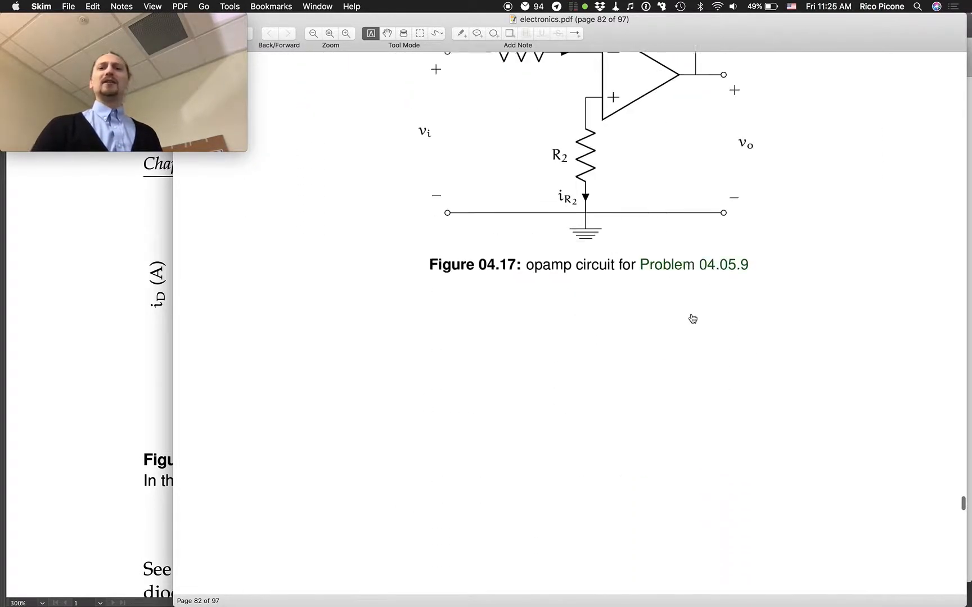
scroll(692, 319, "down", 3)
scroll(692, 319, "up", 8)
scroll(693, 319, "up", 5)
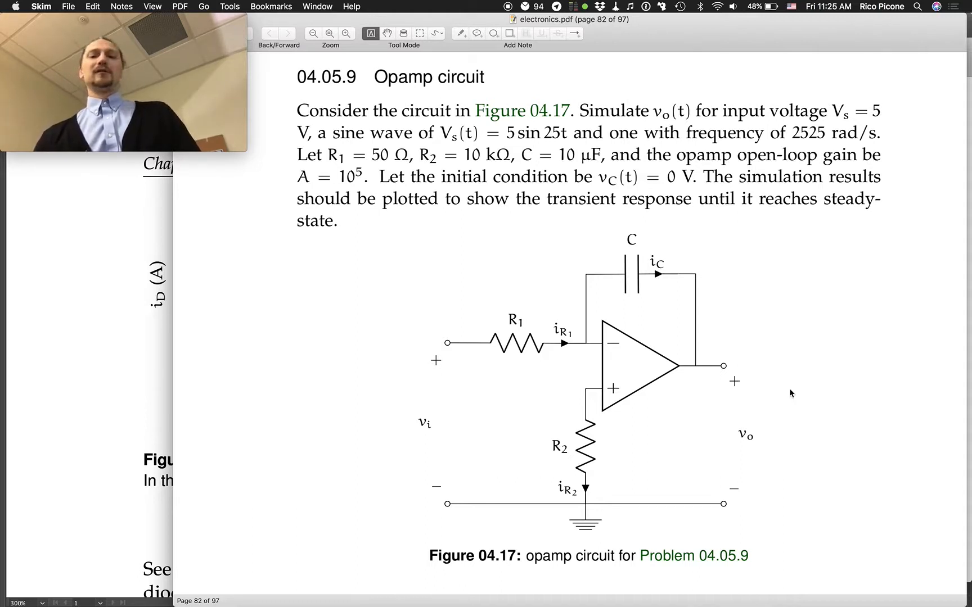
scroll(789, 389, "down", 2)
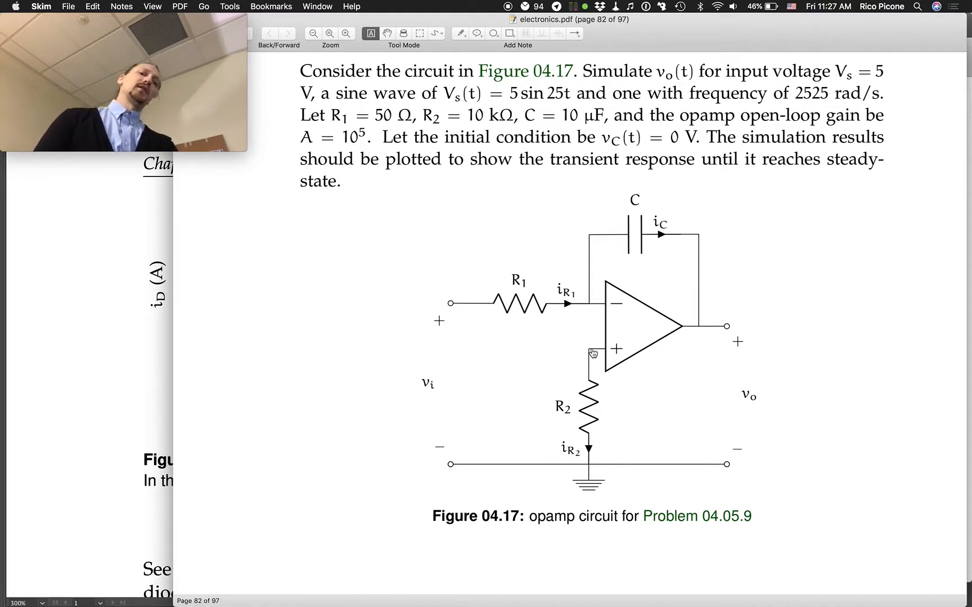
key("super+Tab")
key("super+Tab")
key("super+Tab")
In the blank Untitled-12 document, draw the top wire with the R1 zigzag and a node dot at its end
key("Tab")
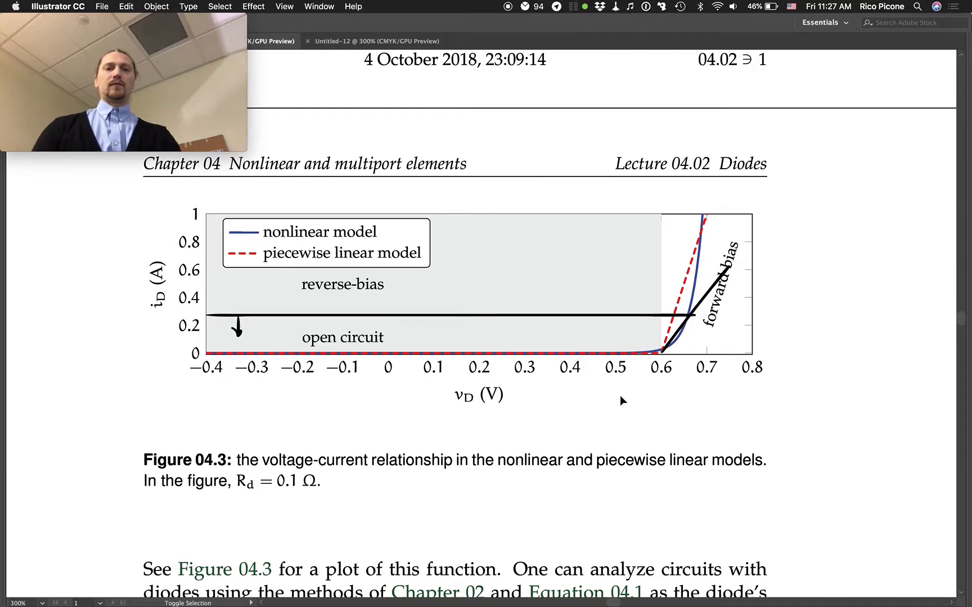
key("super+grave")
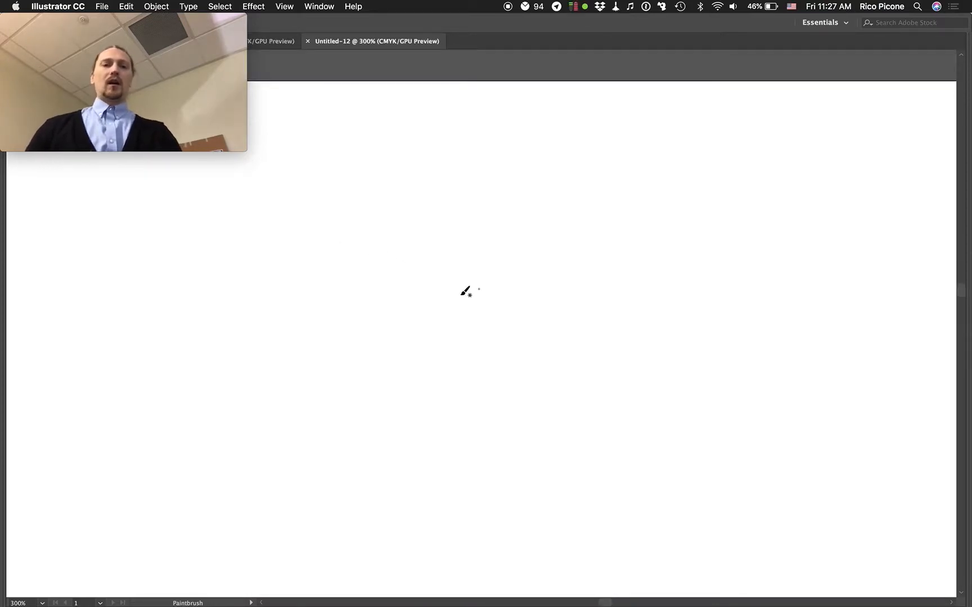
mouse_move(313, 277)
left_mouse_down()
mouse_move(382, 268)
mouse_move(401, 277)
mouse_move(369, 231)
mouse_move(387, 253)
mouse_move(469, 273)
left_mouse_up()
key("super+Tab")
key("super+Tab")
key("super+z")
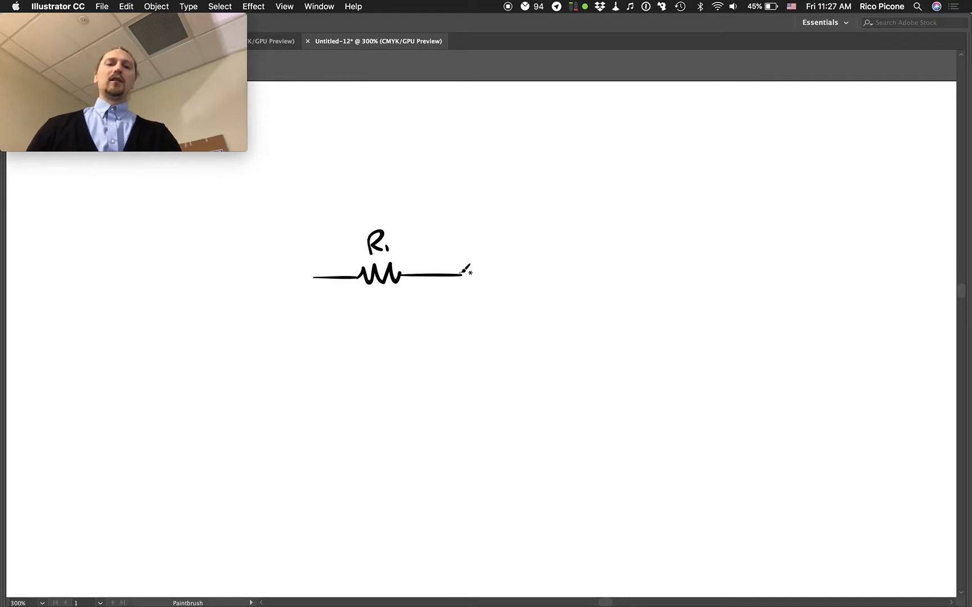
key("super+Tab")
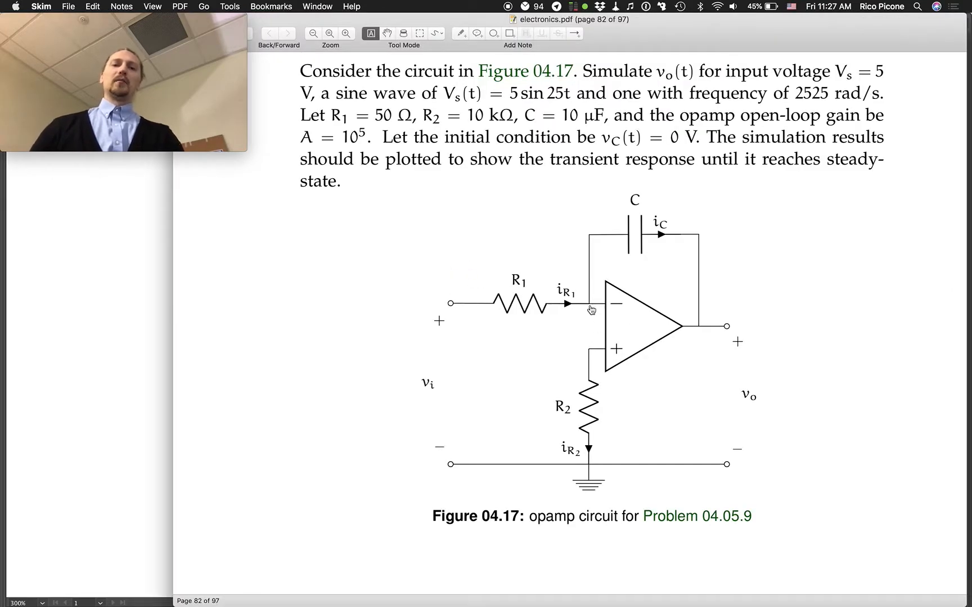
key("super+Tab")
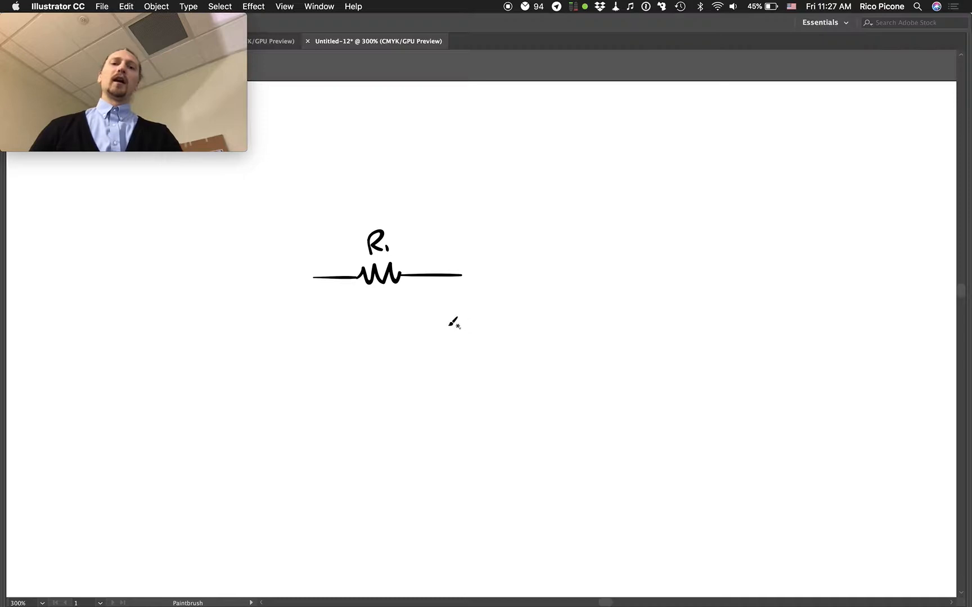
left_click(463, 275)
Attempt the shunt wire below the node, then draw the bottom wire across the circuit
key("super+Tab")
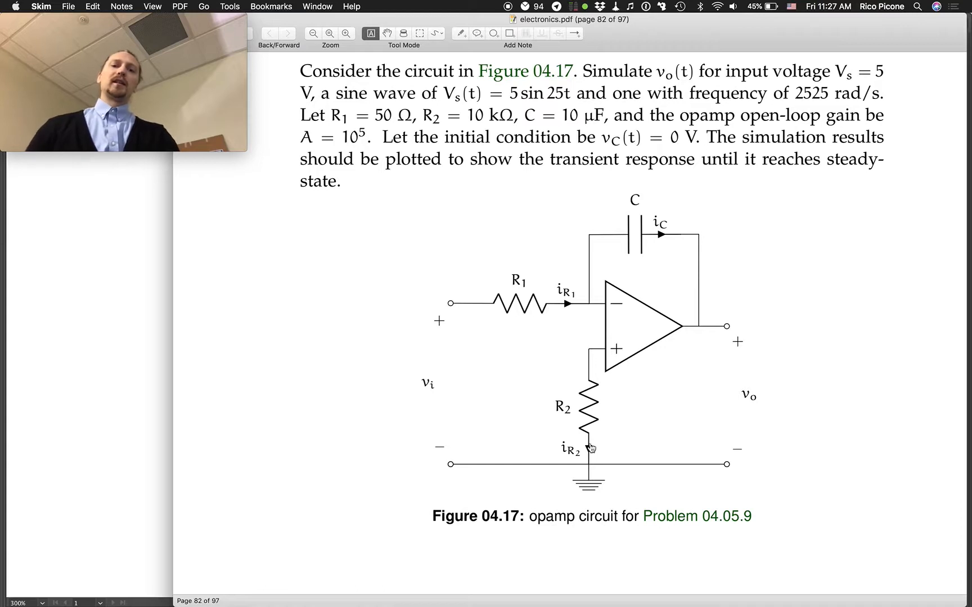
key("super+Tab")
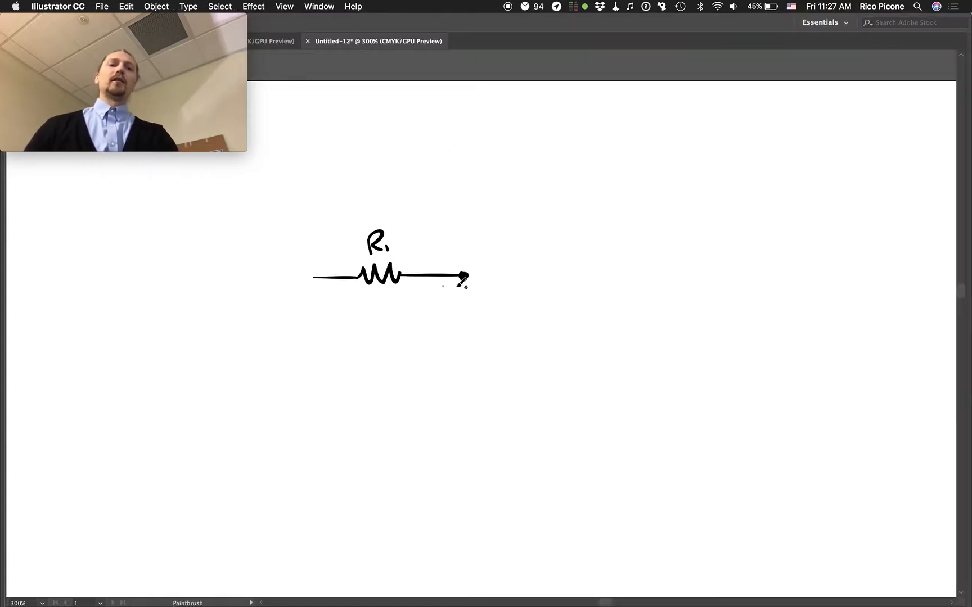
left_click_drag(468, 277, 468, 377)
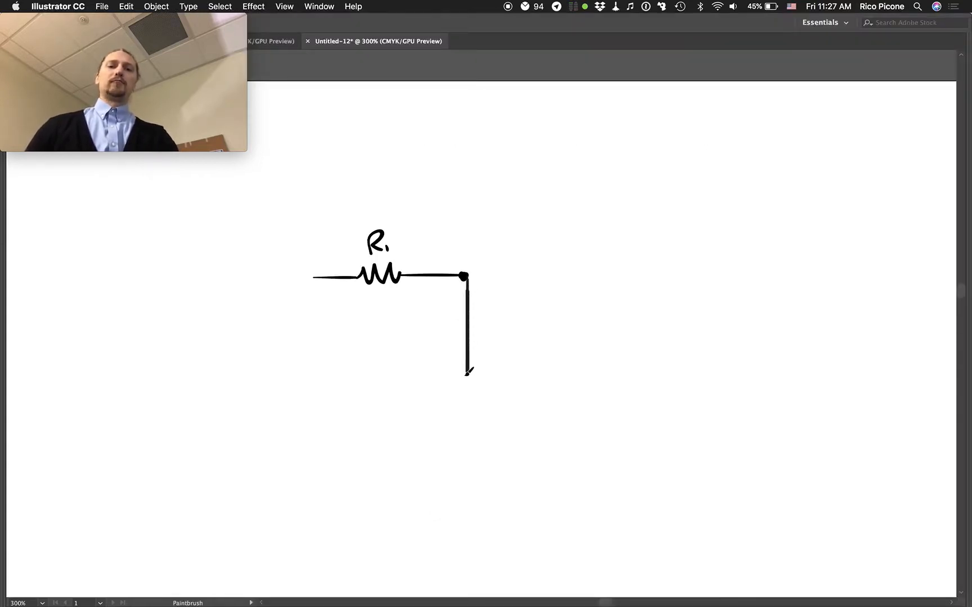
key("super+z")
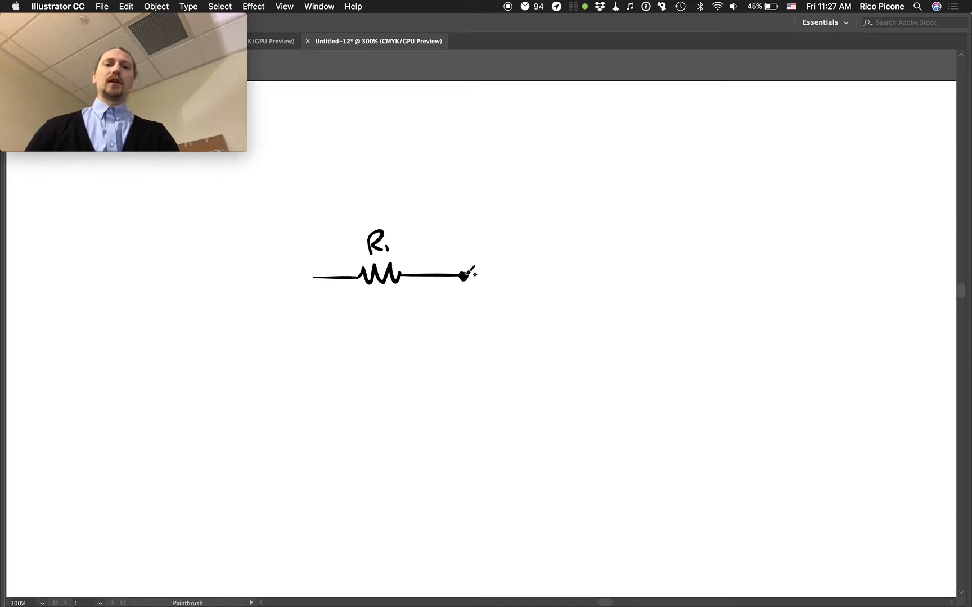
mouse_move(465, 276)
left_mouse_down()
mouse_move(440, 299)
mouse_move(472, 362)
mouse_move(465, 424)
left_mouse_up()
key("super+z")
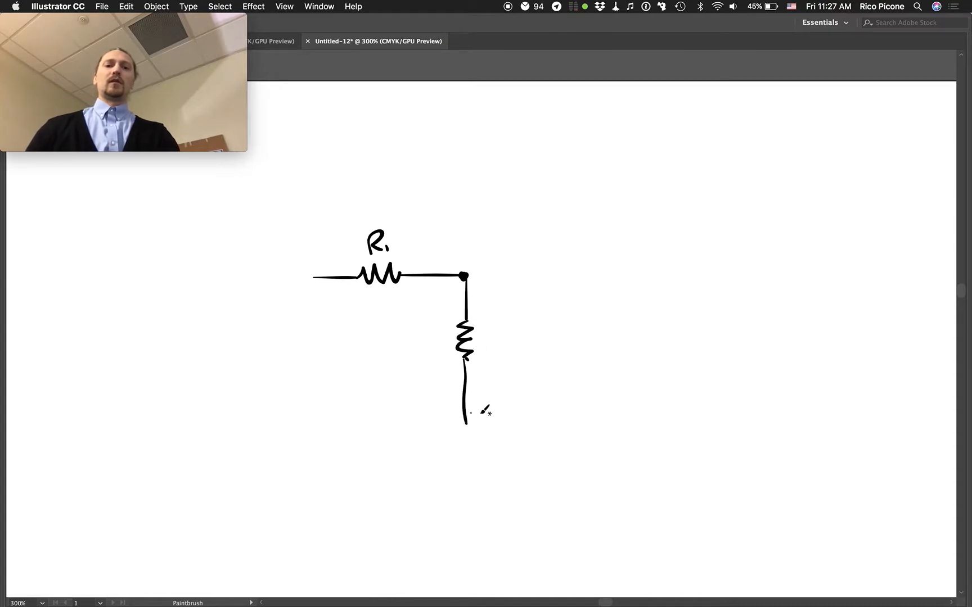
left_click_drag(311, 426, 577, 425)
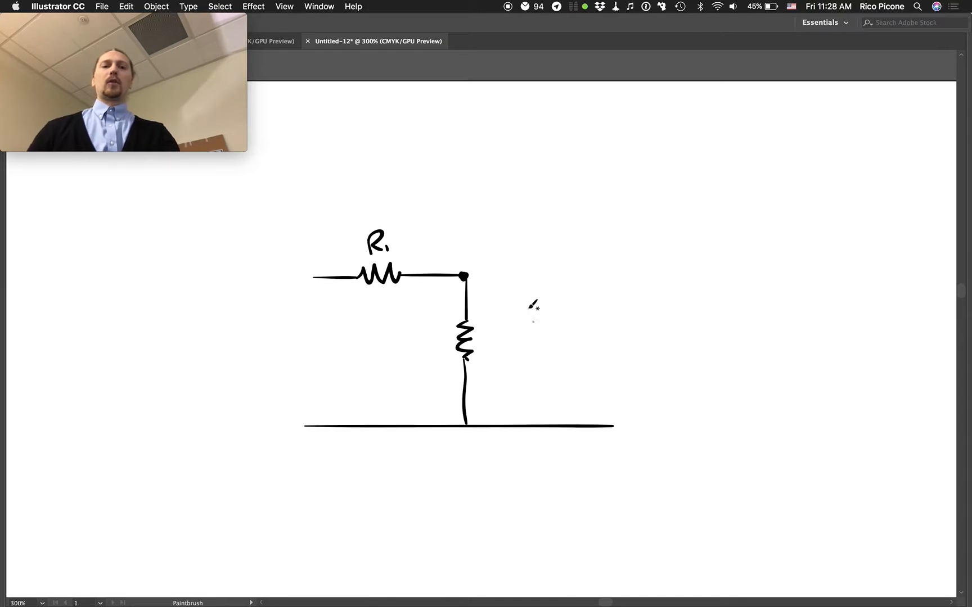
key("super+Tab")
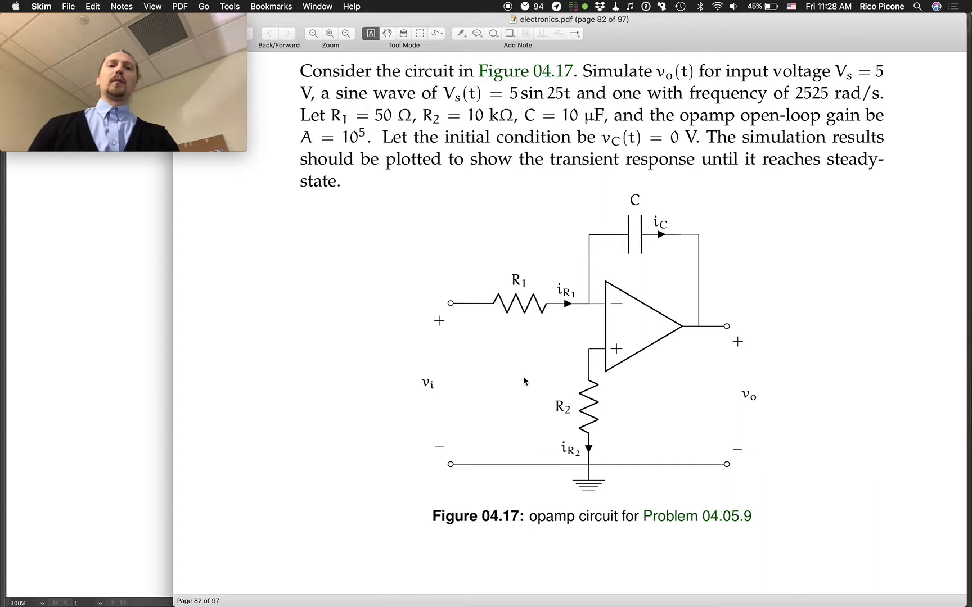
key("super+Tab")
key("super+Tab")
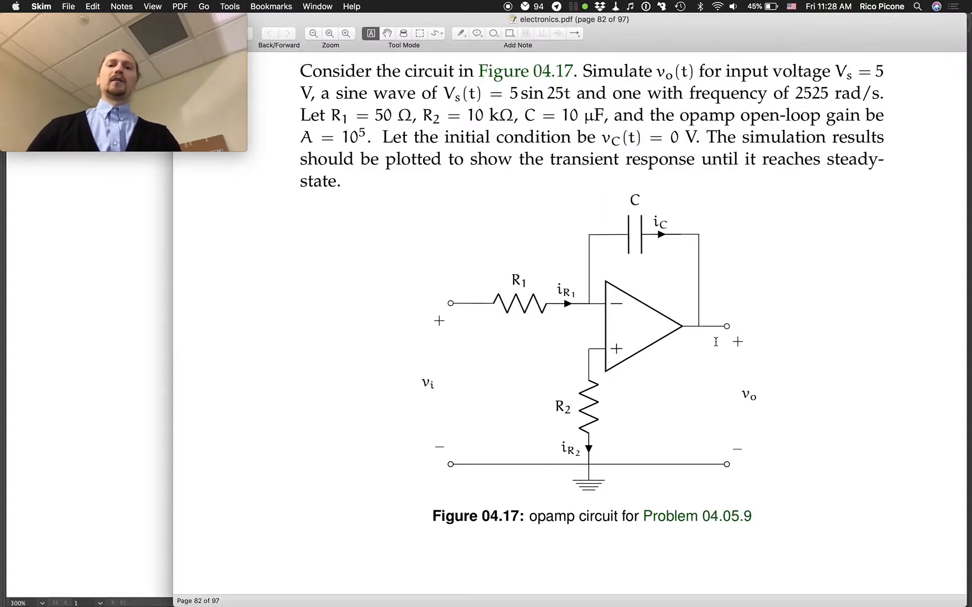
Draw the wire right from the node through the capacitor to an output terminal dot
key("super+Tab")
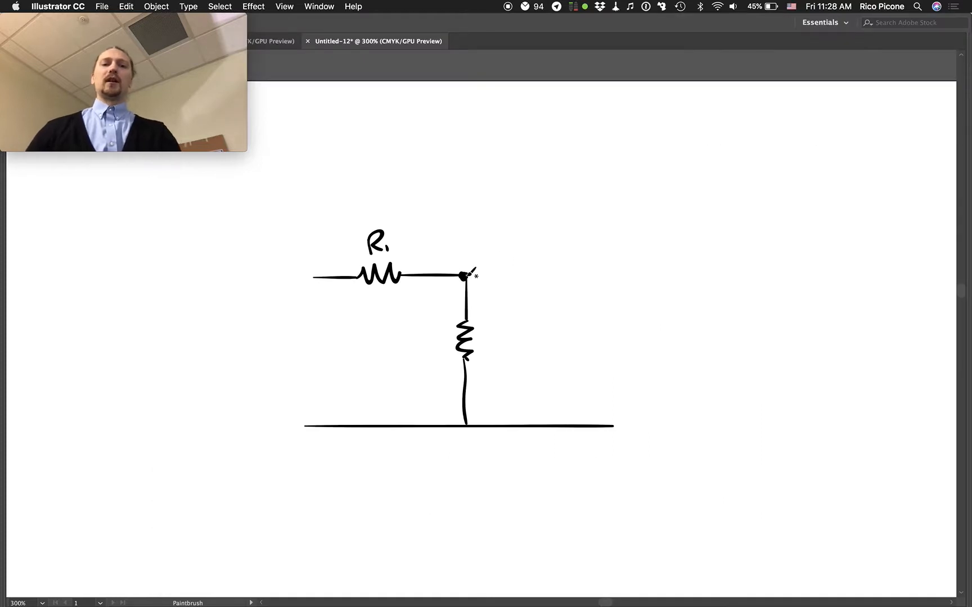
mouse_move(467, 275)
left_mouse_down()
mouse_move(538, 275)
mouse_move(539, 287)
mouse_move(557, 286)
left_mouse_up()
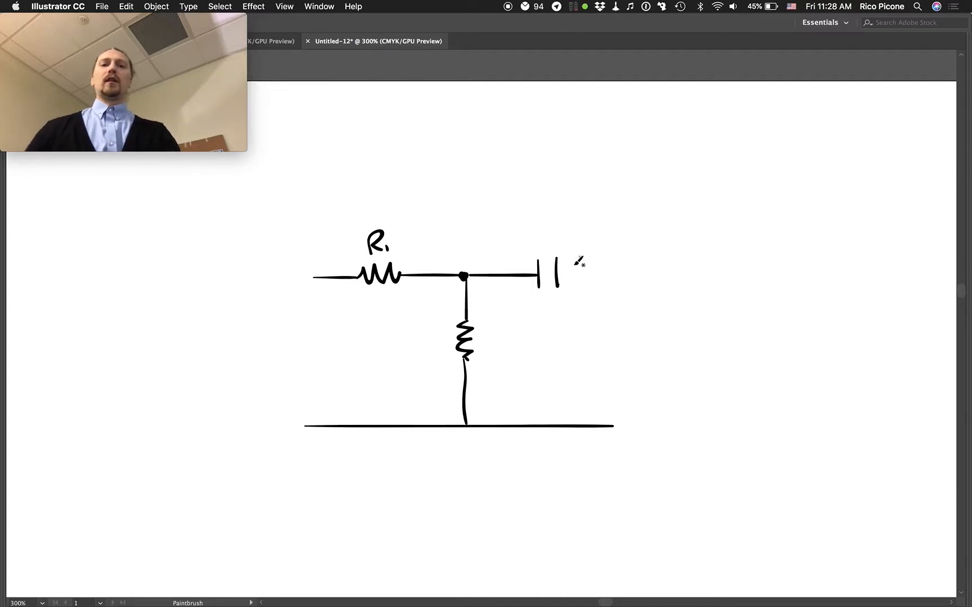
left_click_drag(558, 274, 611, 275)
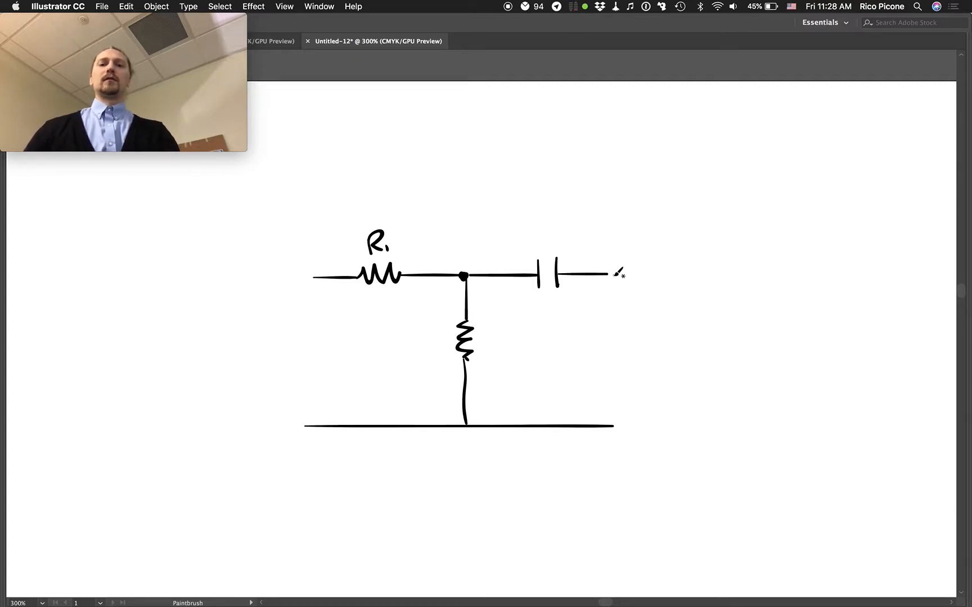
left_click(611, 273)
key("super+Tab")
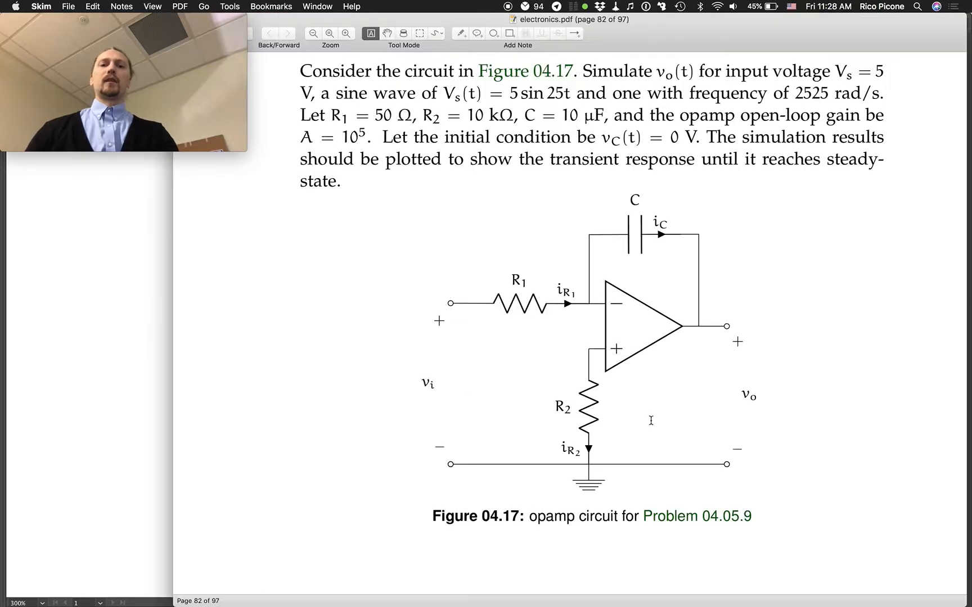
key("super+Tab")
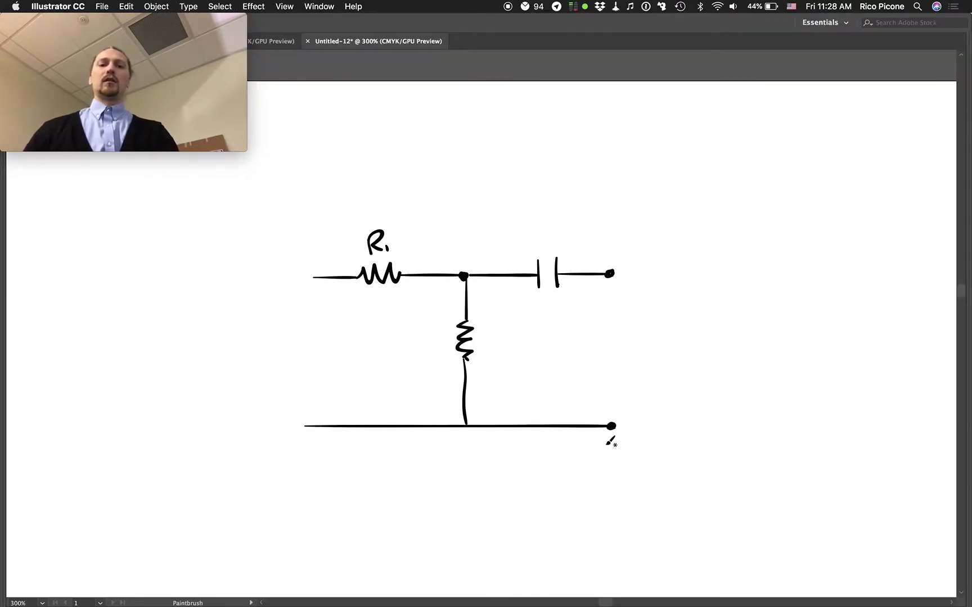
Mark the output terminals with minus and the vo label, deleting the stray minus mark
left_click_drag(603, 445, 618, 445)
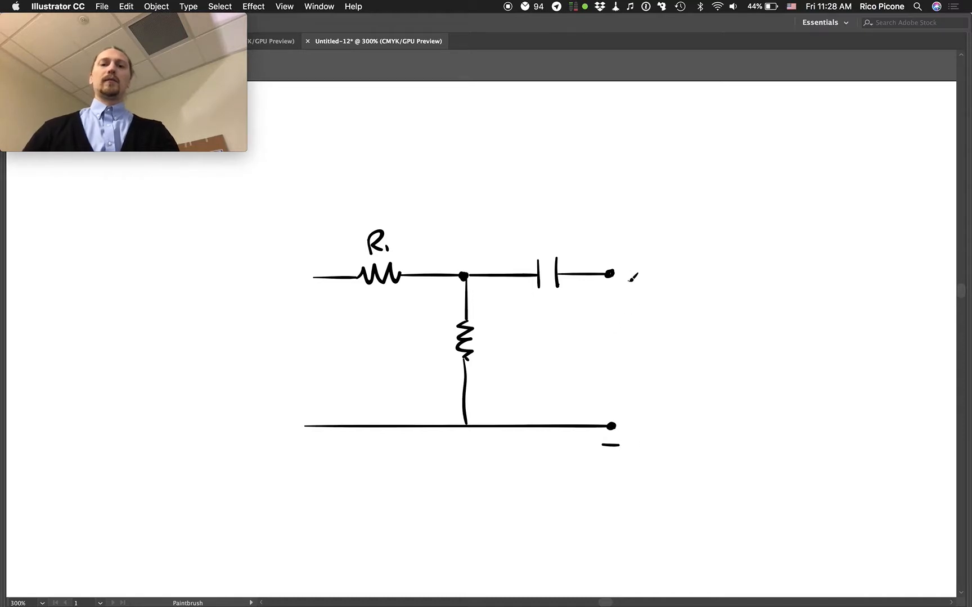
left_click_drag(624, 420, 638, 416)
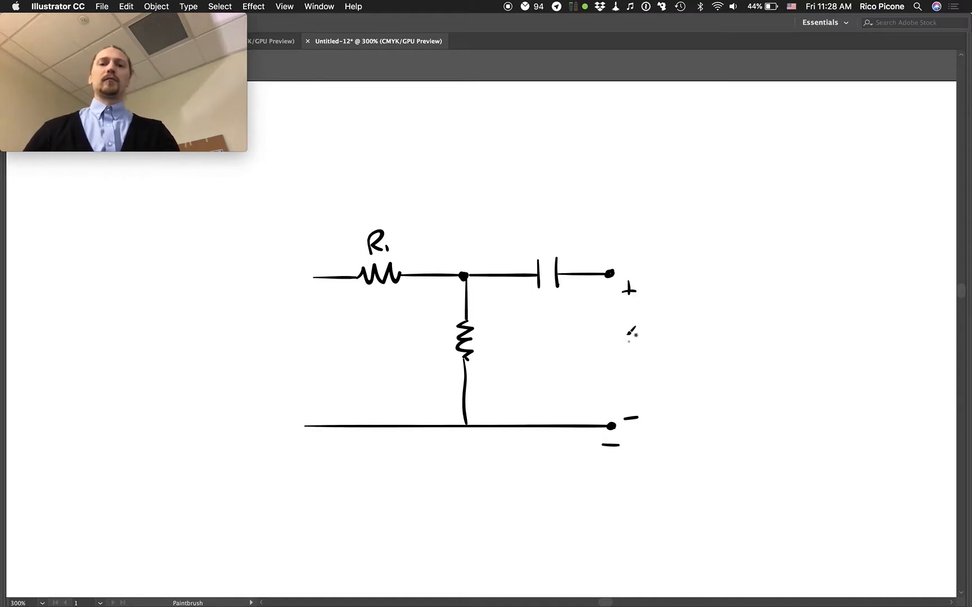
mouse_move(620, 334)
left_mouse_down()
mouse_move(642, 334)
mouse_move(647, 350)
left_mouse_up()
key("v")
left_click(612, 444)
key("BackSpace")
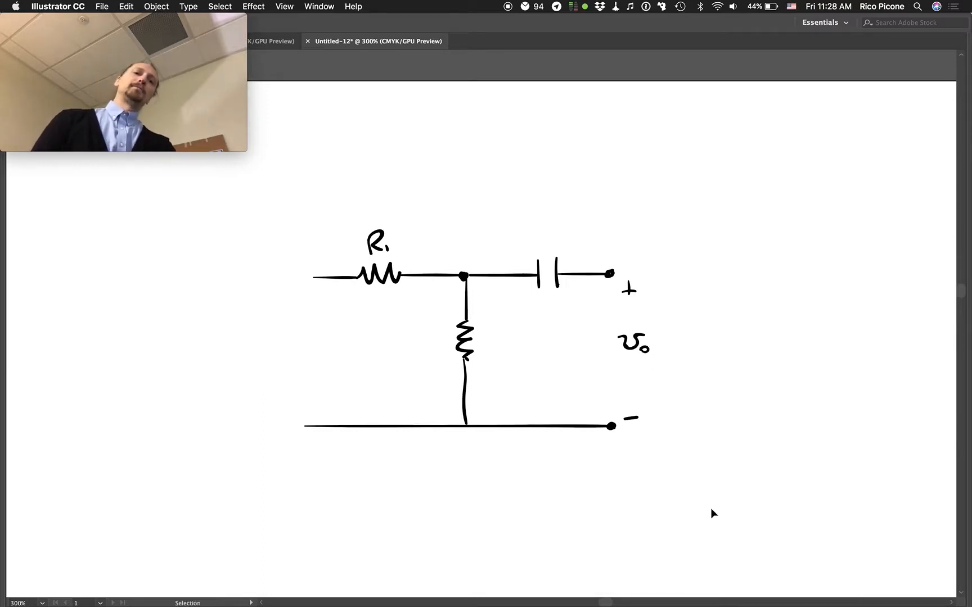
Mark the input wires with + and − and write the vi input label
key("b")
key("super+Tab")
key("super+Tab")
key("super+Tab")
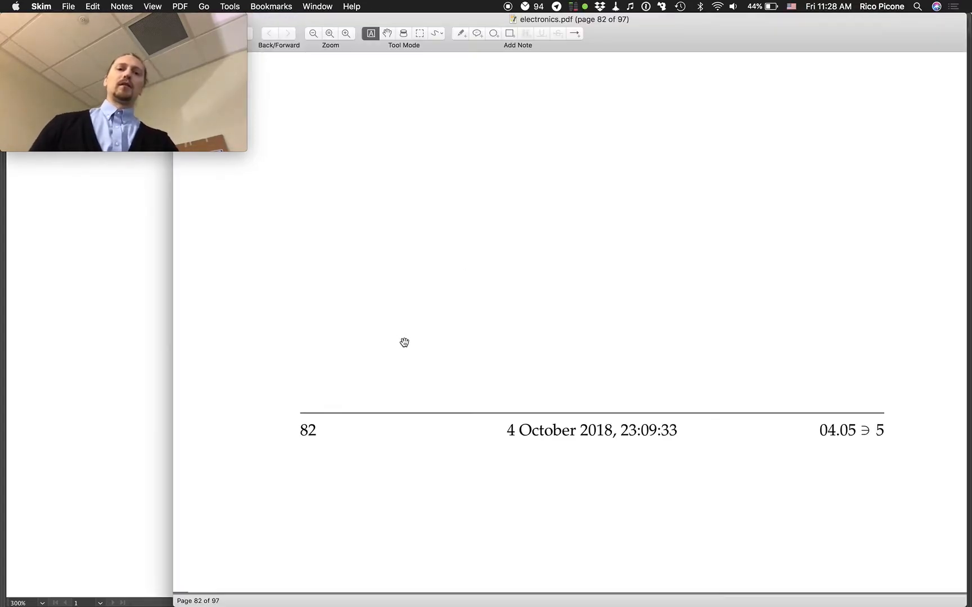
scroll(385, 337, "up", 5)
scroll(385, 336, "up", 5)
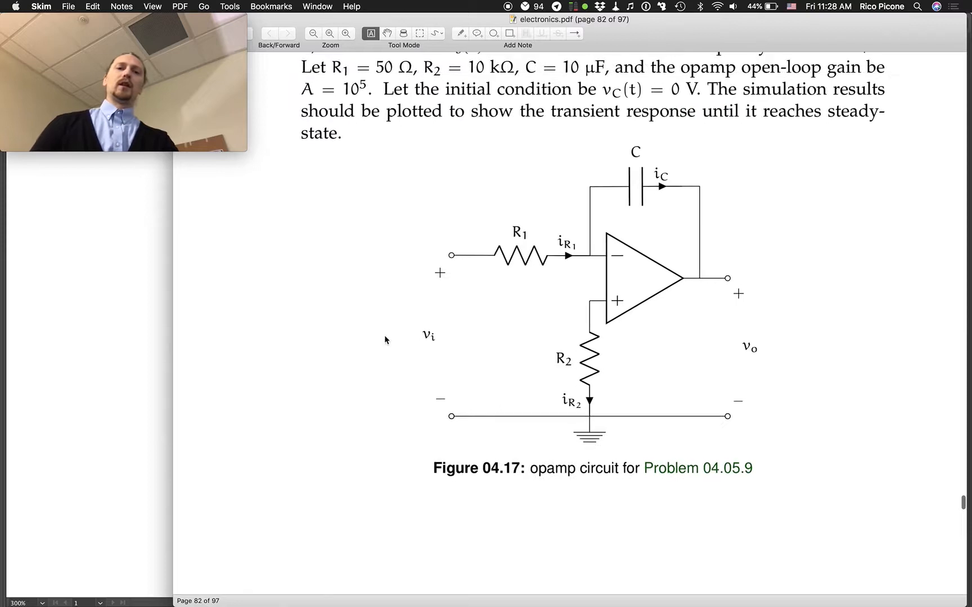
key("super+Tab")
mouse_move(294, 274)
left_mouse_down()
mouse_move(303, 281)
mouse_move(296, 284)
left_mouse_up()
left_click_drag(282, 425, 291, 424)
mouse_move(270, 335)
left_mouse_down()
mouse_move(302, 354)
mouse_move(300, 333)
left_mouse_up()
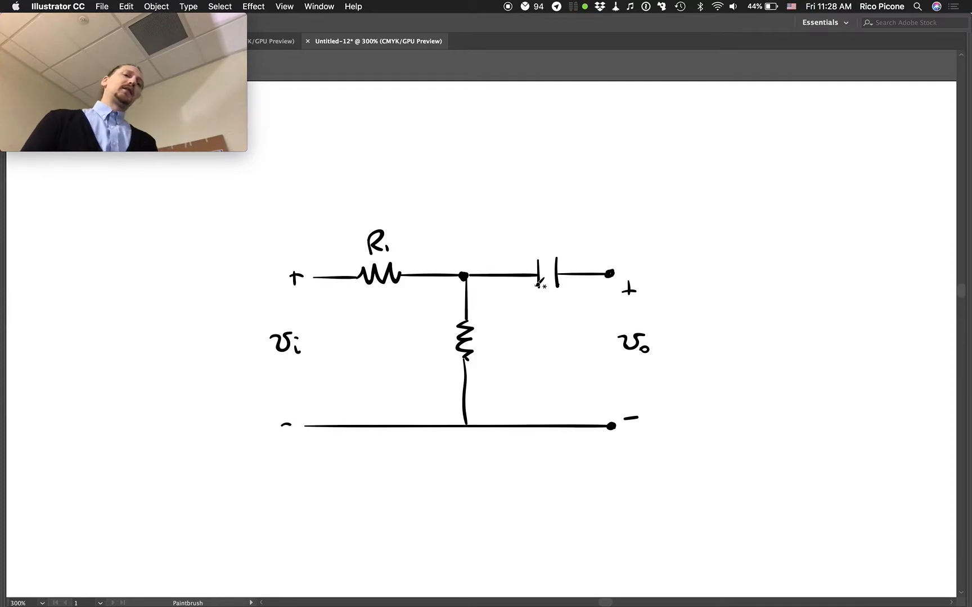
Write the relation v+ ≈ v− above the circuit
mouse_move(435, 188)
left_mouse_down()
mouse_move(486, 186)
mouse_move(487, 198)
left_mouse_up()
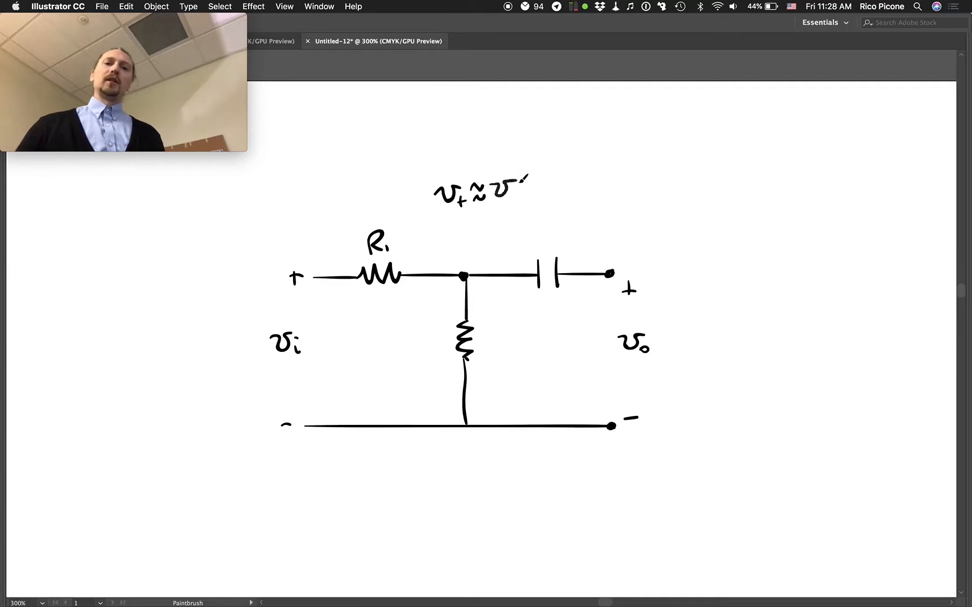
left_click_drag(510, 195, 533, 194)
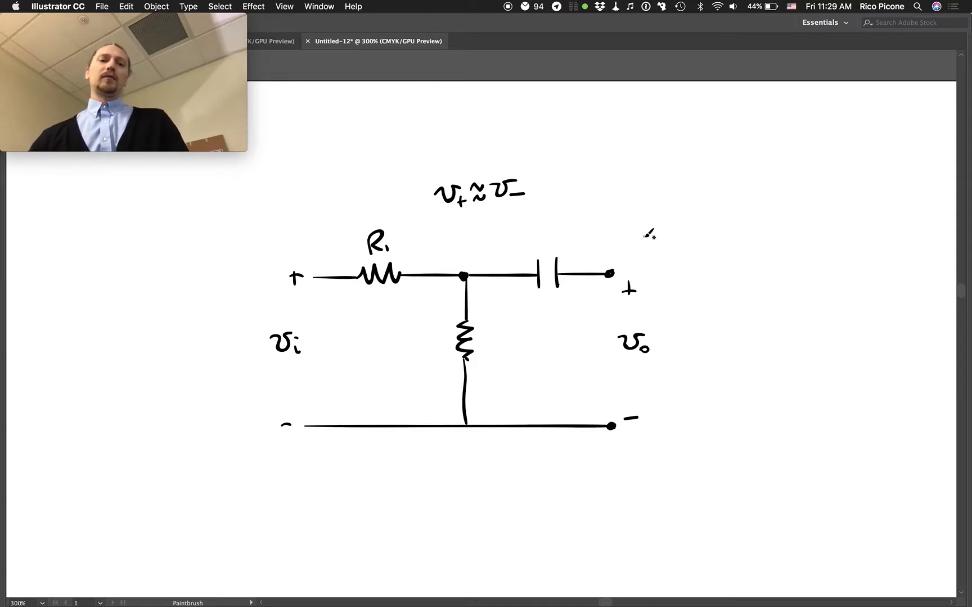
After checking the reference figure, label the vertical resistor R2
key("super+Tab")
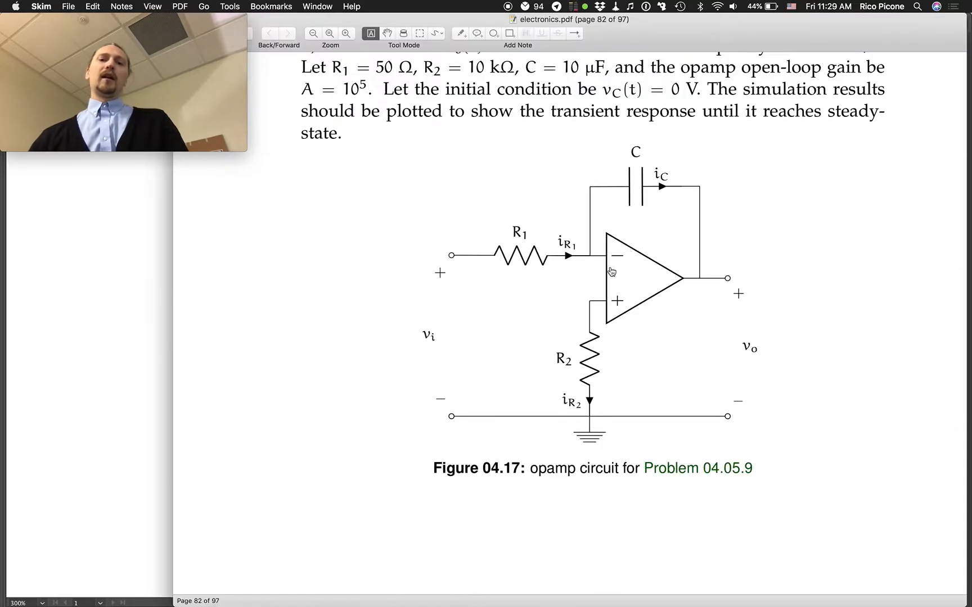
key("super+Tab")
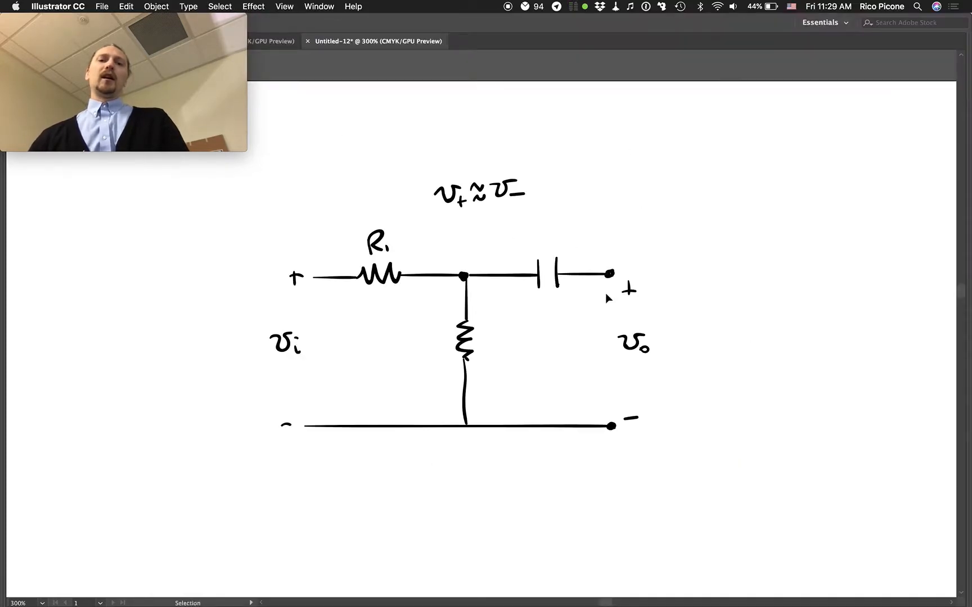
key("super+Tab")
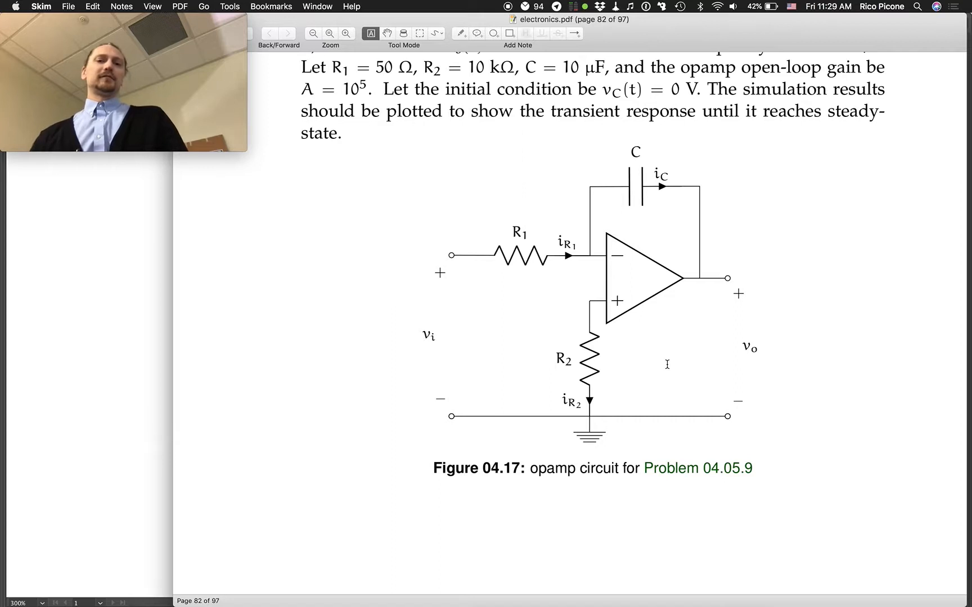
key("super+Tab")
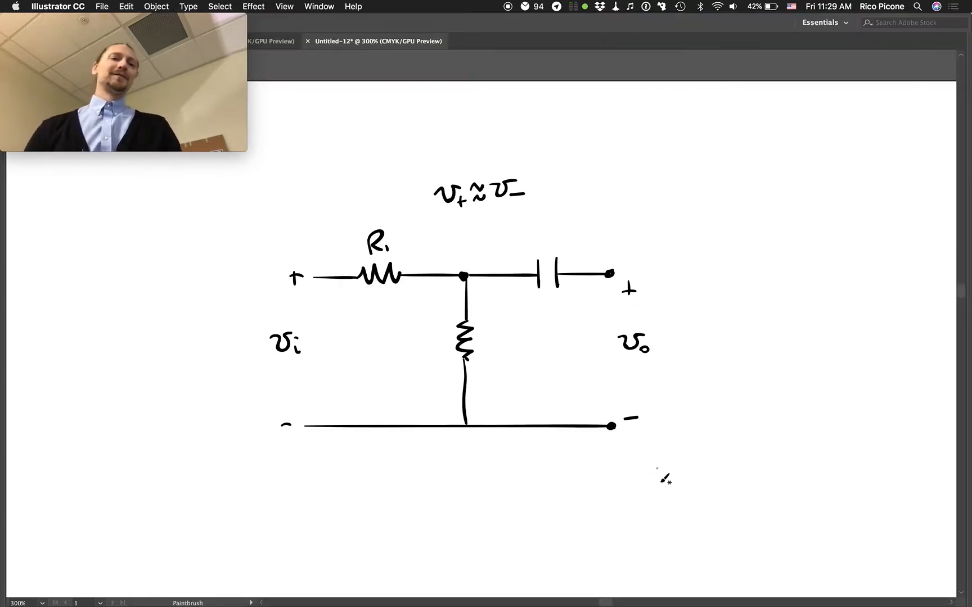
mouse_move(483, 334)
left_mouse_down()
mouse_move(485, 355)
mouse_move(521, 357)
left_mouse_up()
left_click_drag(561, 228, 558, 244)
scroll(706, 207, "down", 5)
key("super+Tab")
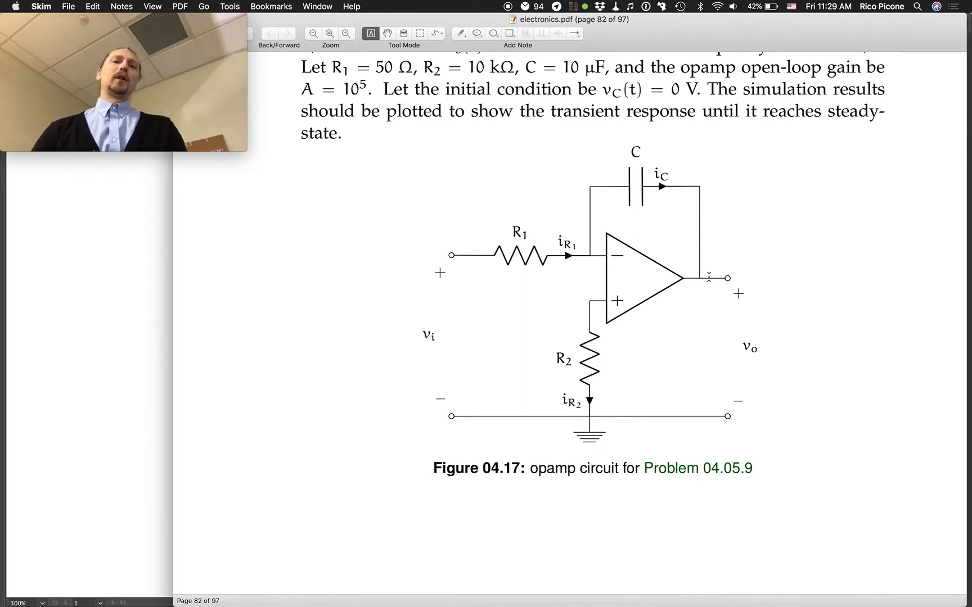
Start v₀ = below the circuit and draw current arrows at R1, R2 and C
key("super+Tab")
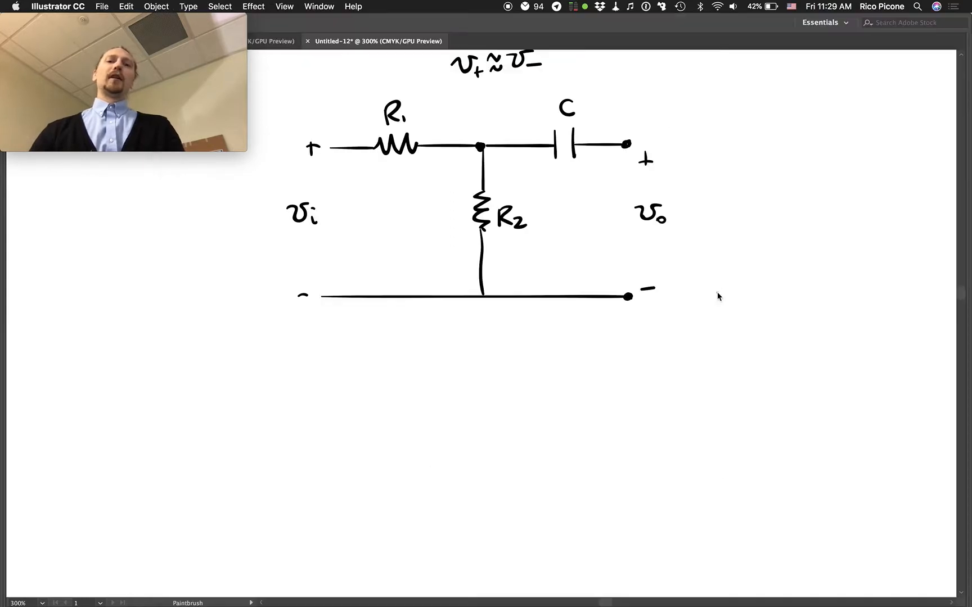
scroll(718, 296, "down", 2)
scroll(718, 297, "up", 2)
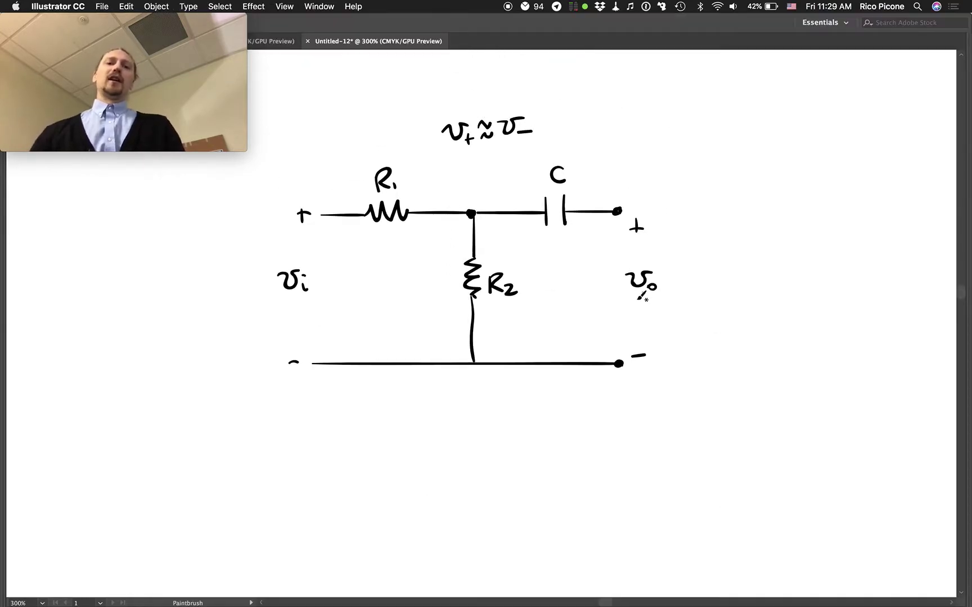
left_click_drag(315, 455, 338, 472)
left_click_drag(344, 469, 350, 465)
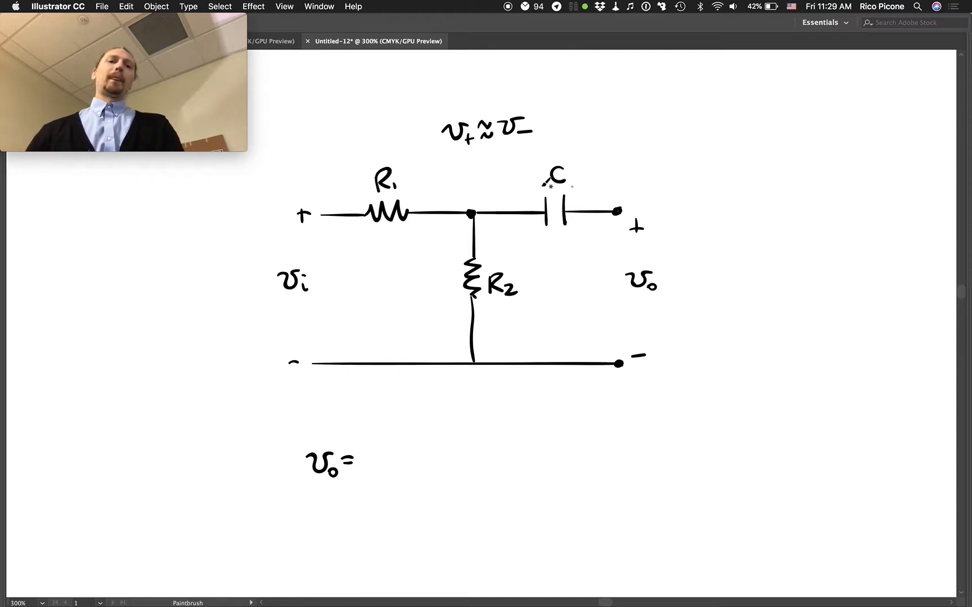
key("super+Tab")
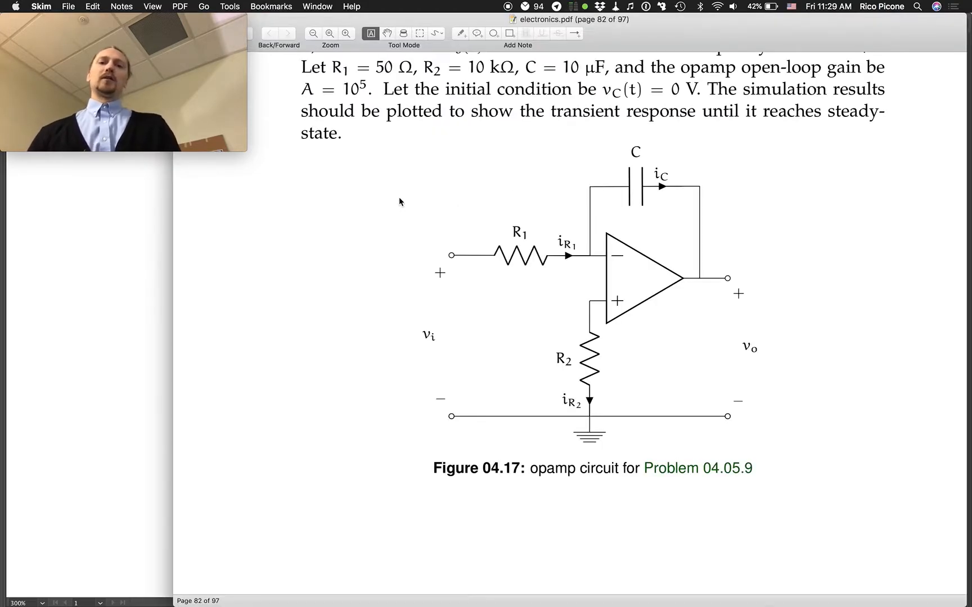
key("super+Tab")
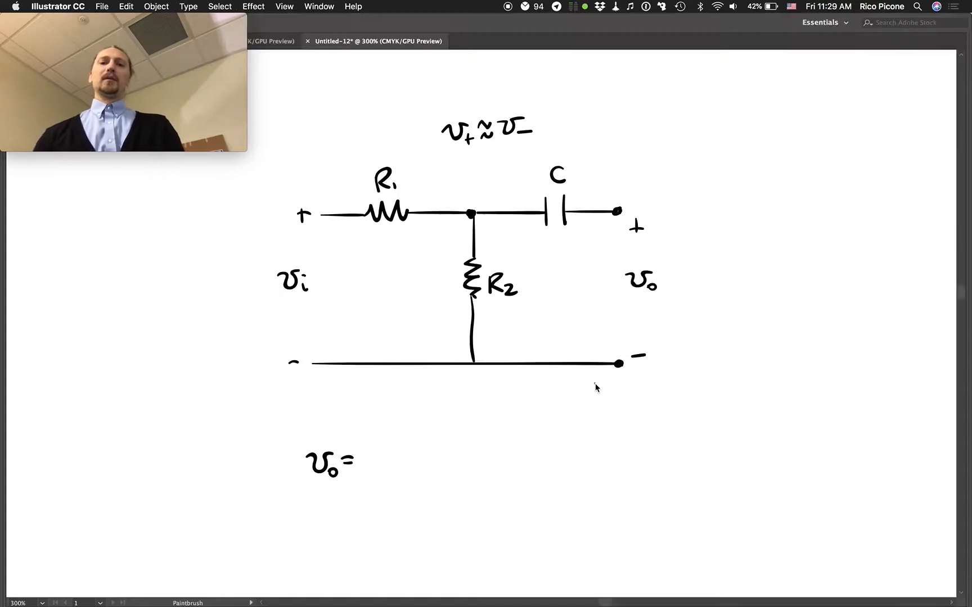
mouse_move(454, 262)
left_mouse_down()
mouse_move(454, 292)
mouse_move(460, 285)
left_mouse_up()
mouse_move(366, 228)
left_mouse_down()
mouse_move(401, 226)
mouse_move(393, 234)
left_mouse_up()
key("super+Tab")
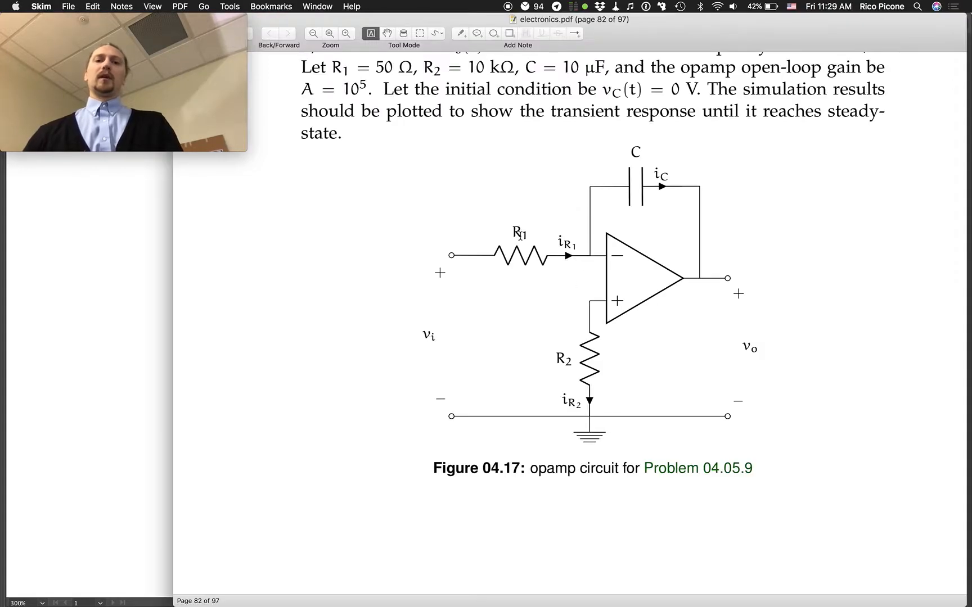
key("super+Tab")
mouse_move(539, 236)
left_mouse_down()
mouse_move(582, 232)
mouse_move(576, 239)
left_mouse_up()
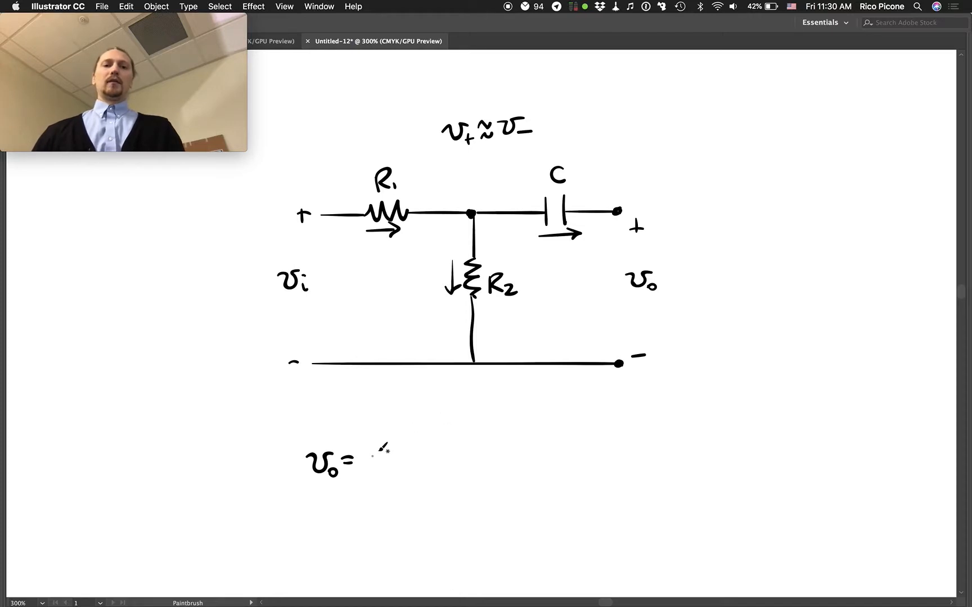
scroll(349, 410, "down", 3)
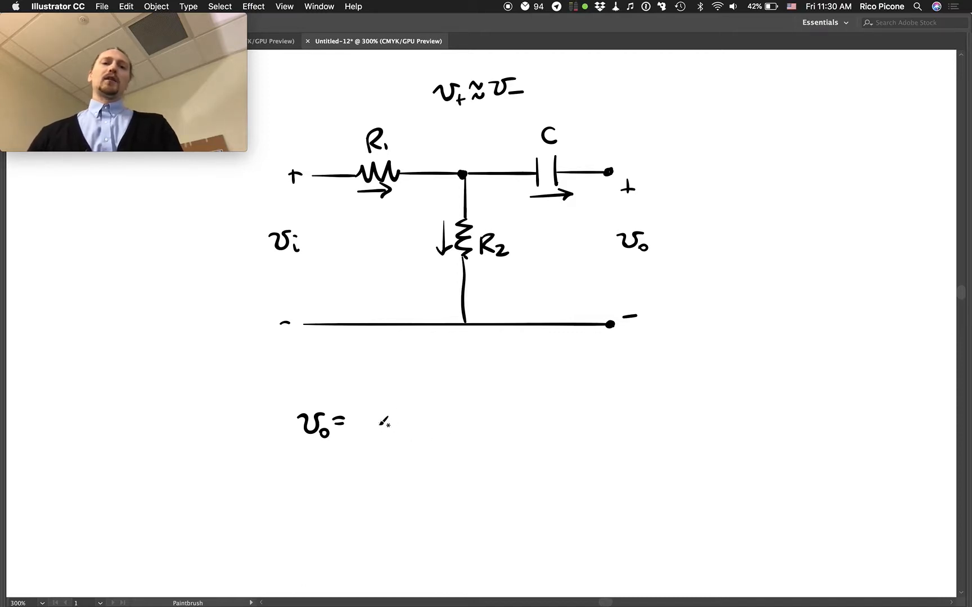
Write v_R2 after v₀ =, and touch up the output terminal dots
mouse_move(356, 414)
left_mouse_down()
mouse_move(412, 433)
mouse_move(426, 417)
mouse_move(456, 418)
mouse_move(457, 430)
left_mouse_up()
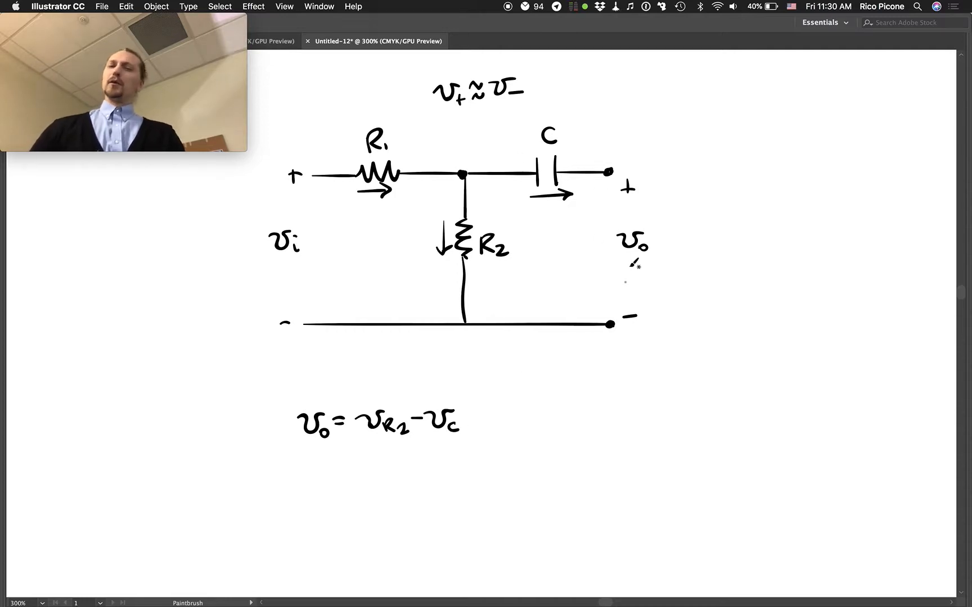
left_click_drag(628, 181, 628, 196)
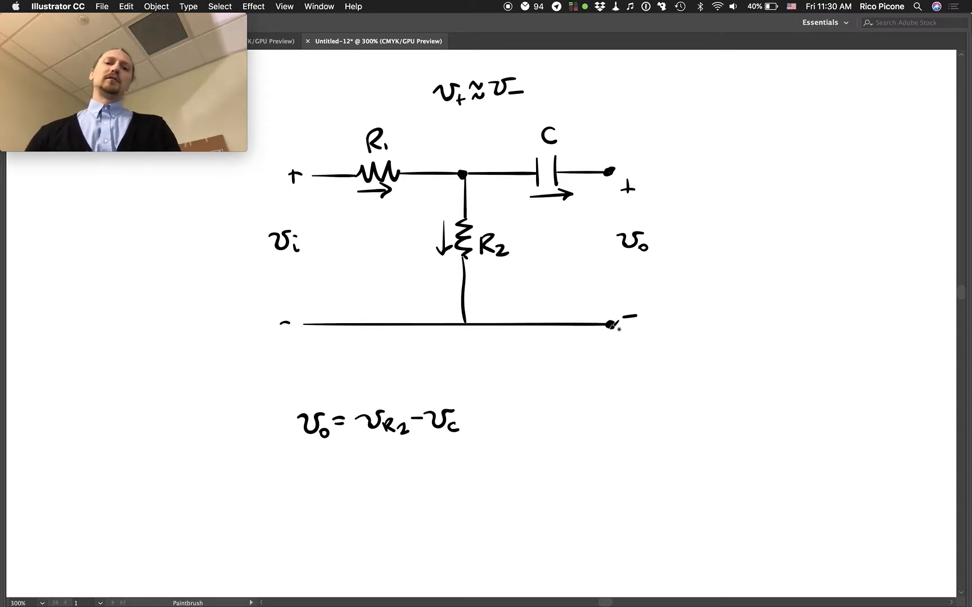
left_click(610, 325)
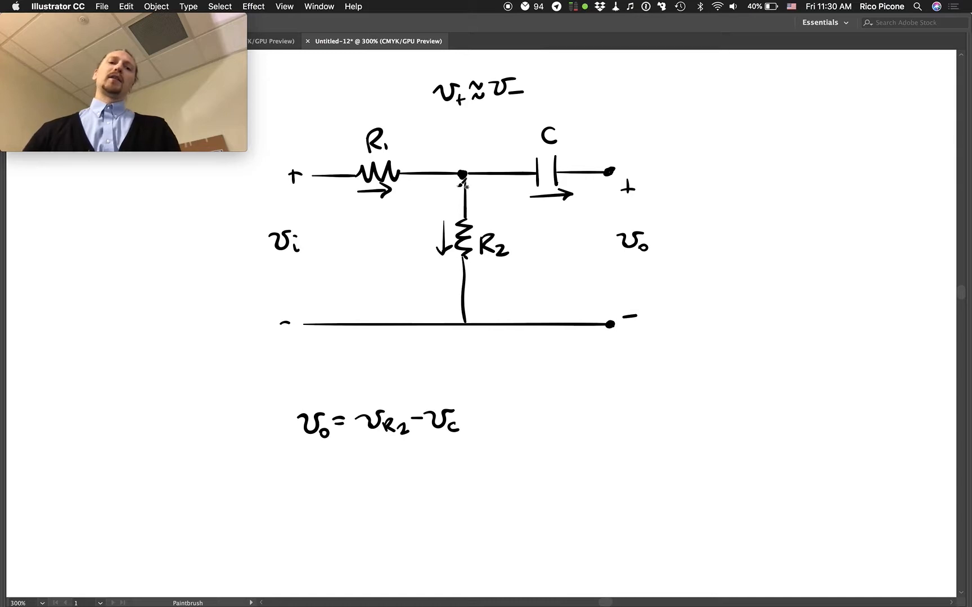
key("Tab")
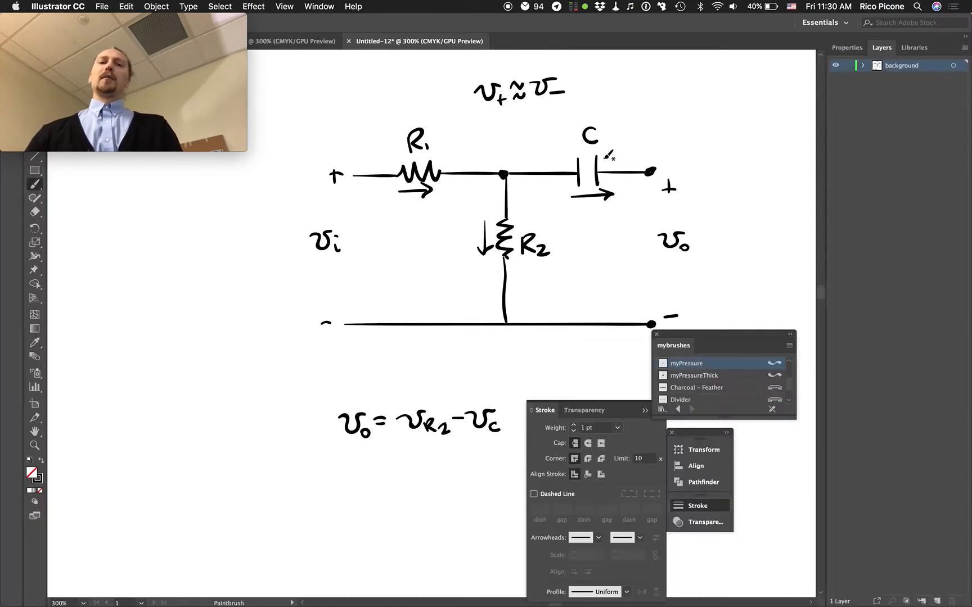
key("Tab")
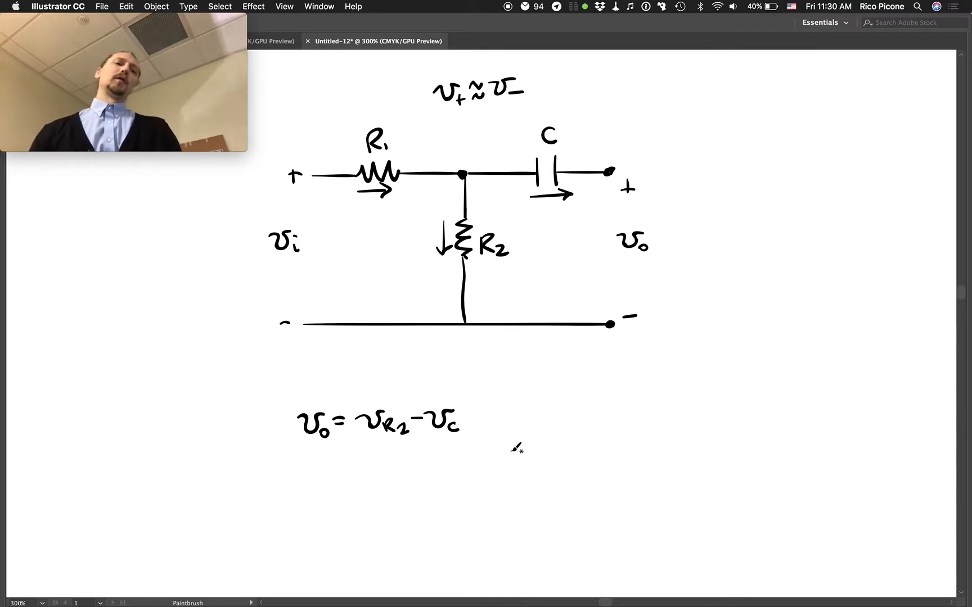
Try a box and arrows around the output equation, undoing them again
left_click_drag(279, 414, 507, 384)
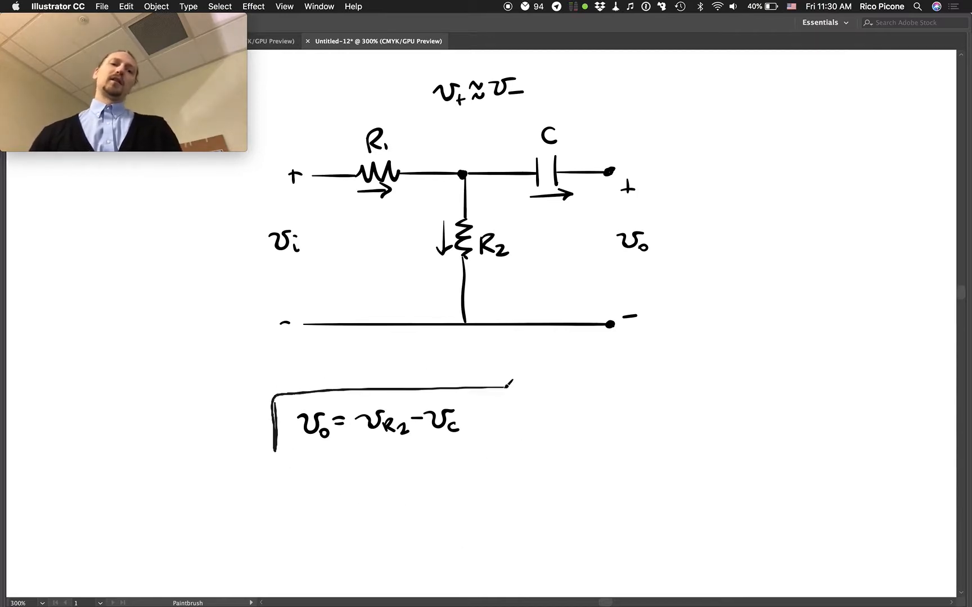
key("super+z")
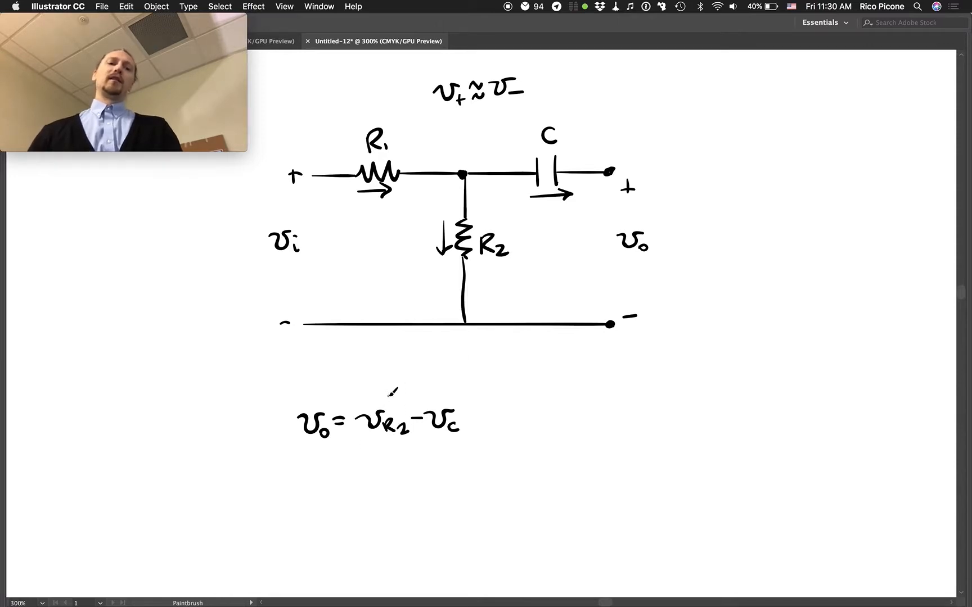
mouse_move(409, 363)
left_mouse_down()
mouse_move(389, 399)
mouse_move(401, 393)
left_mouse_up()
mouse_move(475, 359)
left_mouse_down()
mouse_move(453, 397)
mouse_move(463, 392)
left_mouse_up()
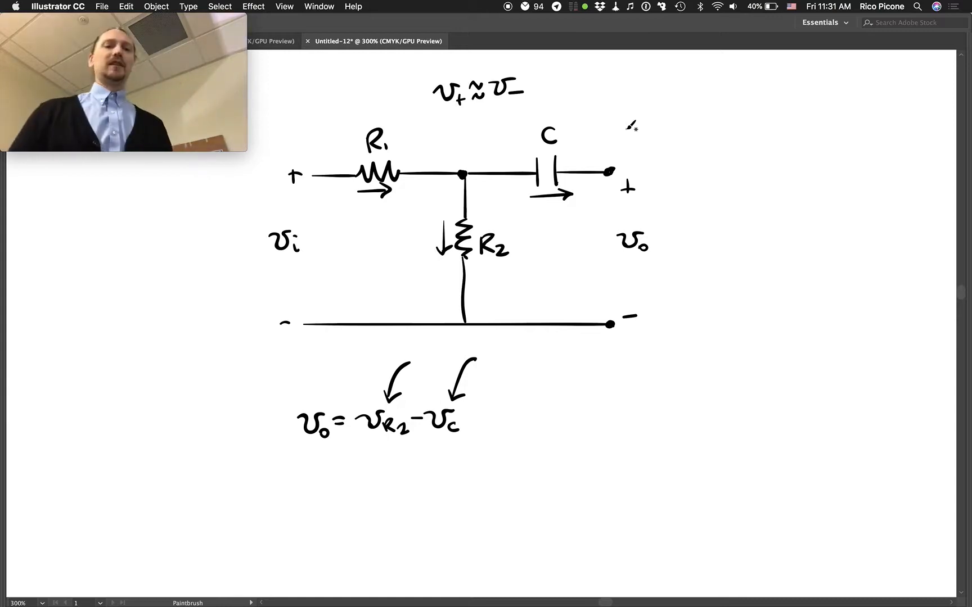
key("super+z")
key("super+z")
key("super+z")
key("super+z")
scroll(478, 342, "down", 3)
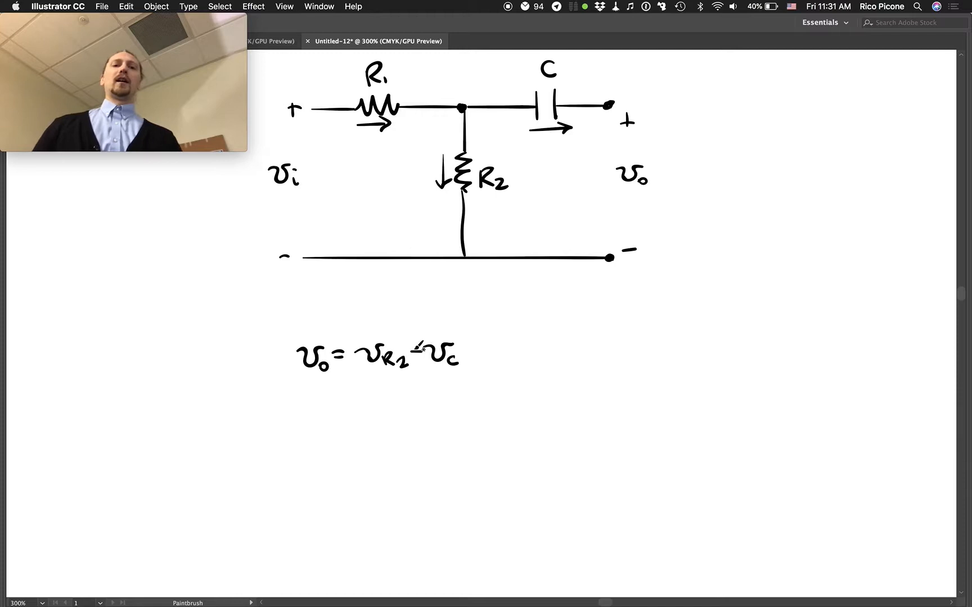
scroll(425, 357, "down", 1)
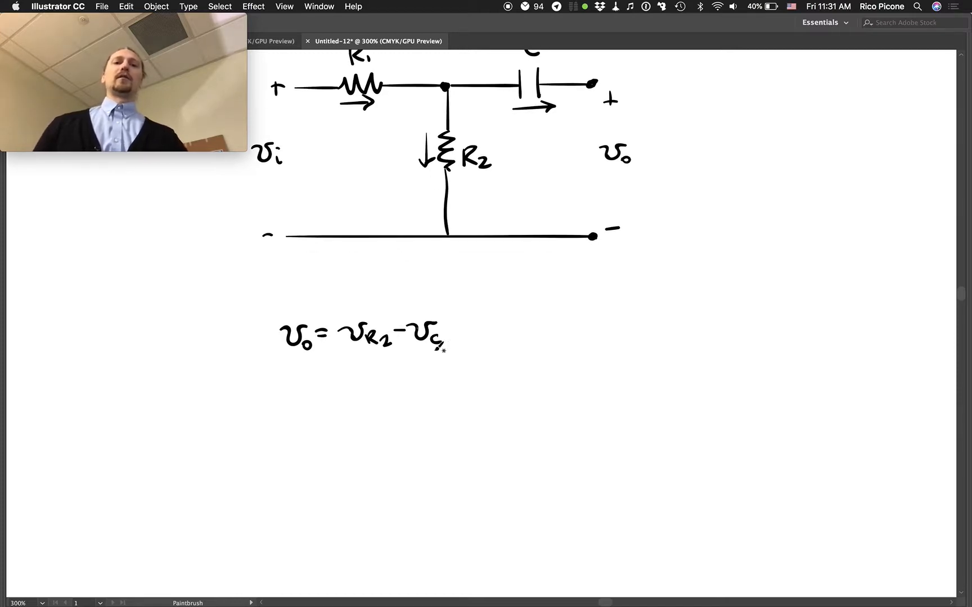
scroll(681, 334, "up", 1)
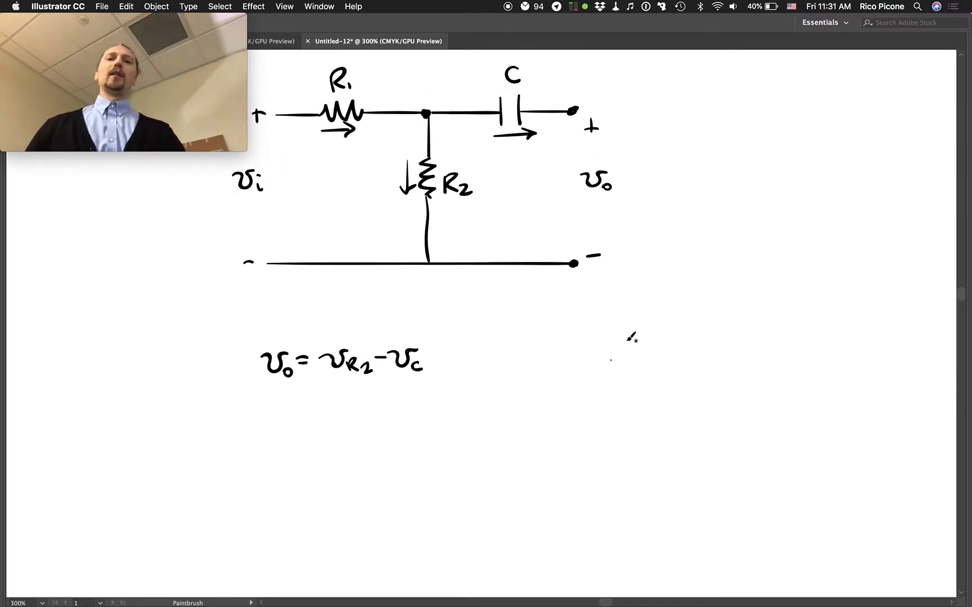
Write the element labels R1, R2, C with a divider and the law v_R1 = R1 i1
mouse_move(619, 328)
left_mouse_down()
mouse_move(616, 353)
mouse_move(642, 350)
left_mouse_up()
mouse_move(648, 348)
left_mouse_down()
mouse_move(616, 383)
mouse_move(651, 385)
mouse_move(634, 422)
left_mouse_up()
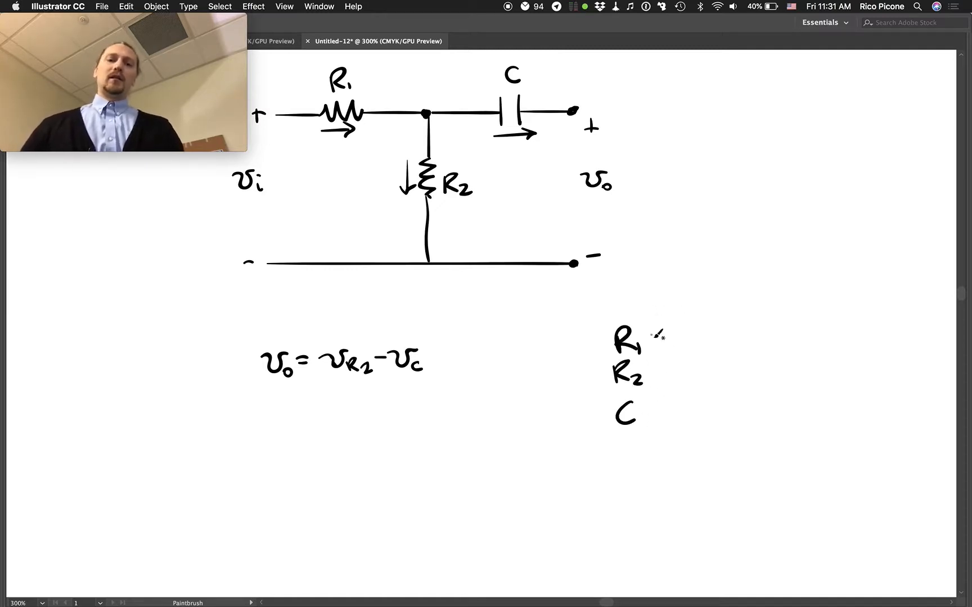
left_click_drag(656, 310, 656, 440)
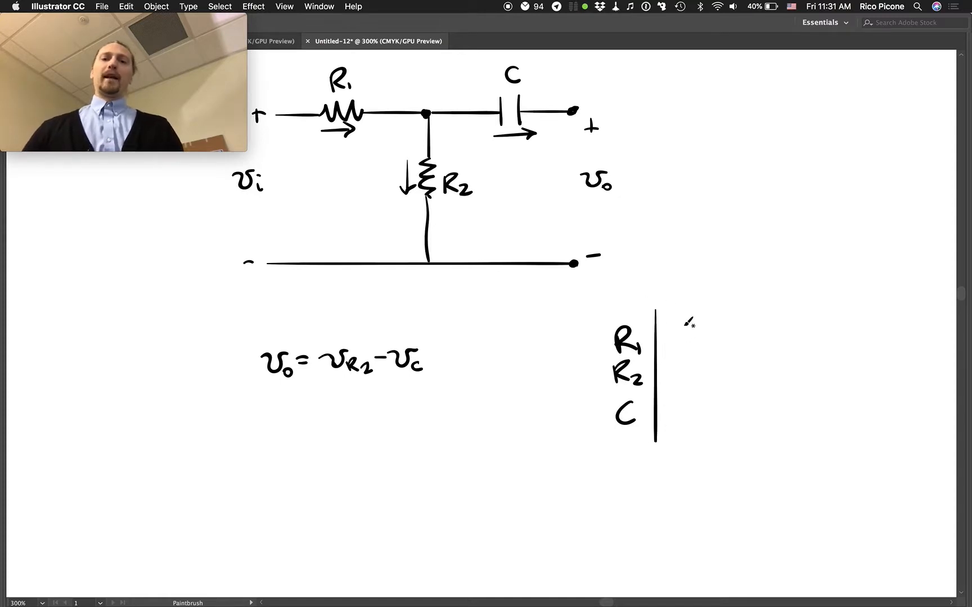
mouse_move(671, 325)
left_mouse_down()
mouse_move(698, 350)
mouse_move(715, 350)
left_mouse_up()
mouse_move(716, 340)
left_mouse_down()
mouse_move(742, 318)
mouse_move(759, 342)
left_mouse_up()
mouse_move(762, 328)
left_mouse_down()
mouse_move(764, 345)
mouse_move(787, 344)
left_mouse_up()
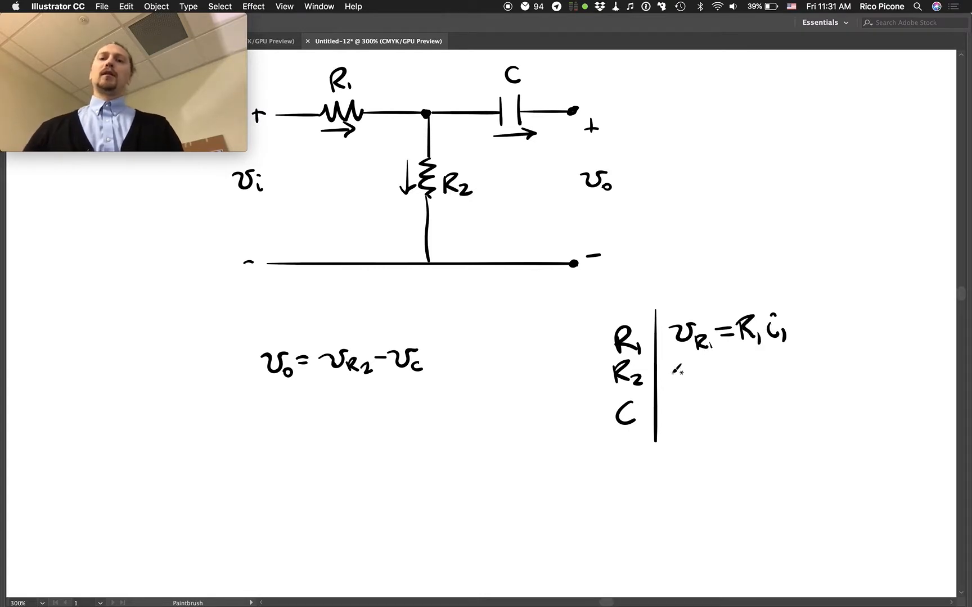
left_click_drag(670, 364, 693, 380)
Add the rows v_R2 = R2 i2 and dv_C/dt = (1/C) i_C to the table
mouse_move(695, 365)
left_mouse_down()
mouse_move(703, 357)
mouse_move(703, 384)
mouse_move(734, 374)
left_mouse_up()
mouse_move(753, 364)
left_mouse_down()
mouse_move(761, 372)
mouse_move(746, 378)
mouse_move(785, 376)
left_mouse_up()
left_click_drag(790, 354, 802, 377)
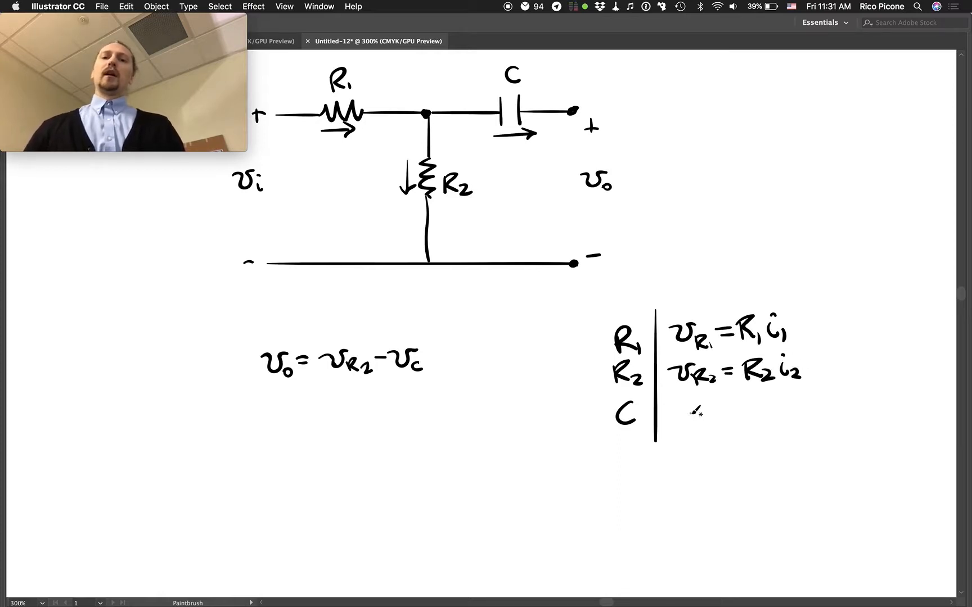
mouse_move(694, 411)
left_mouse_down()
mouse_move(691, 394)
mouse_move(743, 431)
mouse_move(697, 454)
mouse_move(721, 453)
mouse_move(767, 417)
left_mouse_up()
left_click_drag(752, 427, 786, 414)
mouse_move(780, 418)
left_mouse_down()
mouse_move(805, 415)
mouse_move(789, 439)
mouse_move(834, 427)
left_mouse_up()
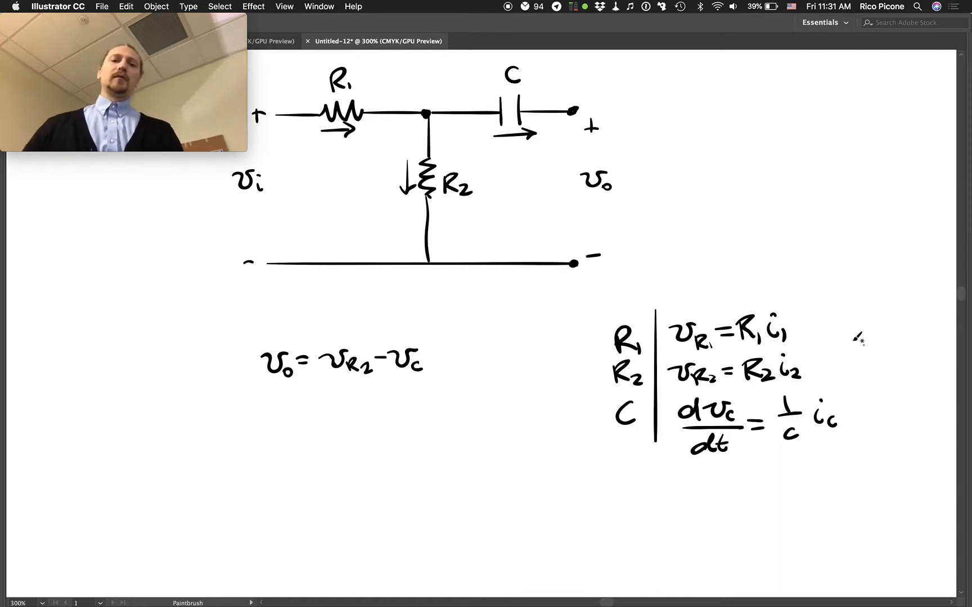
scroll(858, 350, "down", 4)
scroll(859, 341, "down", 2)
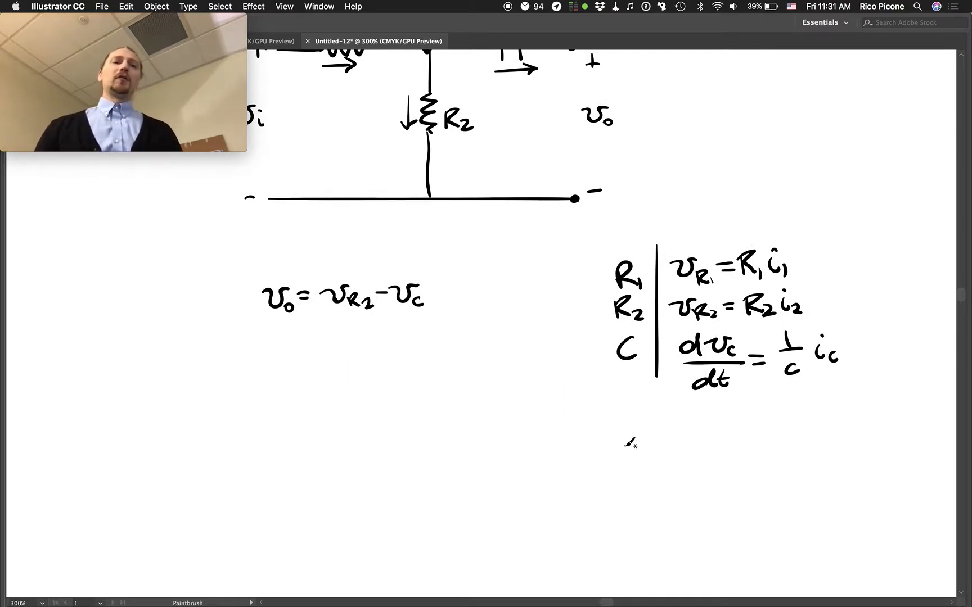
scroll(406, 298, "up", 4)
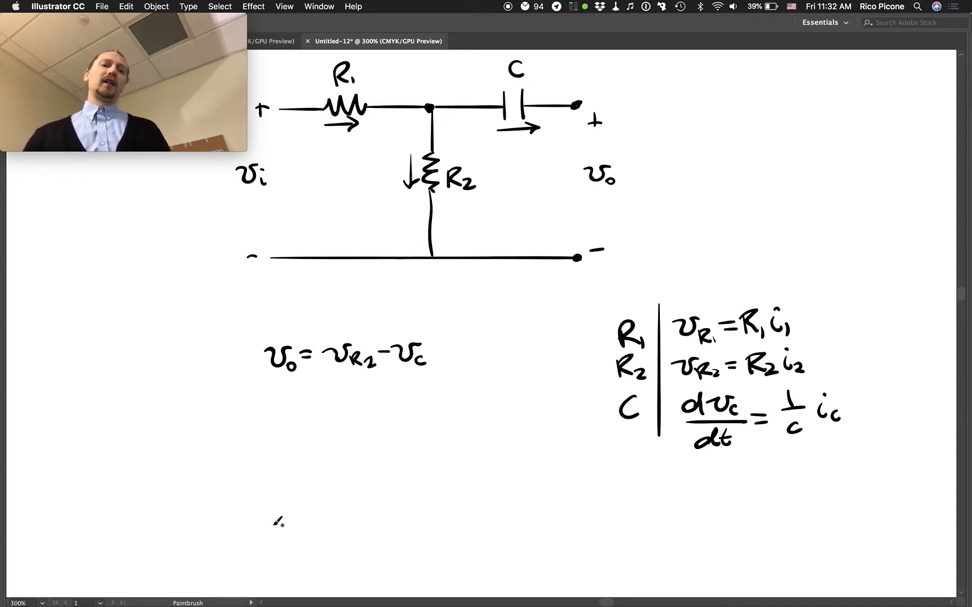
Begin and undo a τ dv_C/dt equation, then add the c subscript to the capacitor current
mouse_move(266, 518)
left_mouse_down()
mouse_move(281, 526)
mouse_move(310, 501)
mouse_move(313, 531)
mouse_move(334, 512)
mouse_move(347, 528)
mouse_move(303, 554)
mouse_move(322, 555)
left_mouse_up()
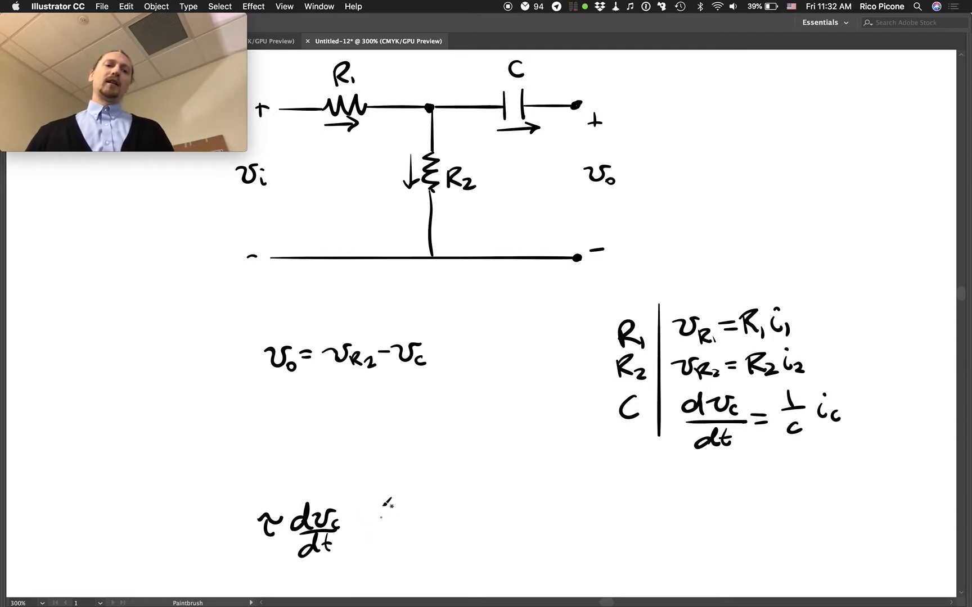
key("super+z")
key("super+z")
key("super+z")
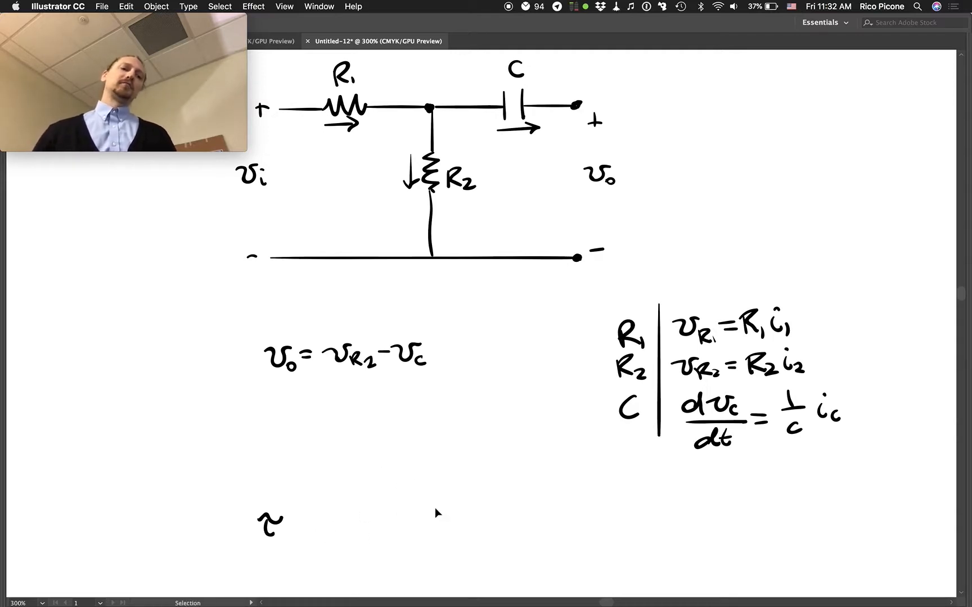
key("super+z")
key("super+z")
key("super+z")
left_click_drag(840, 404, 843, 419)
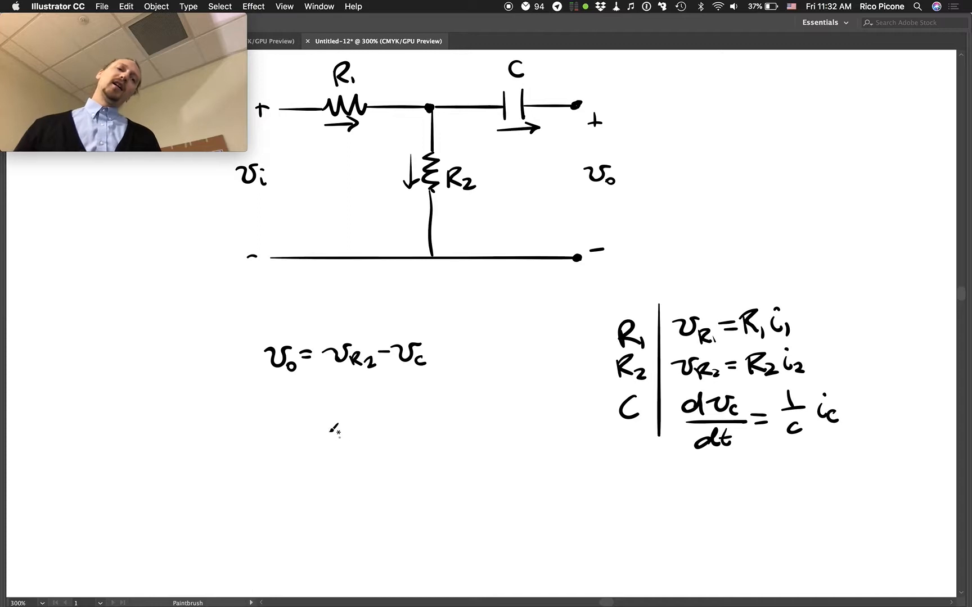
Draw curved arrows into v_o and v_C of the output equation, each topped with a checkmark
left_click_drag(276, 338, 302, 307)
mouse_move(438, 308)
left_mouse_down()
mouse_move(415, 332)
mouse_move(430, 327)
left_mouse_up()
left_click_drag(275, 334, 287, 331)
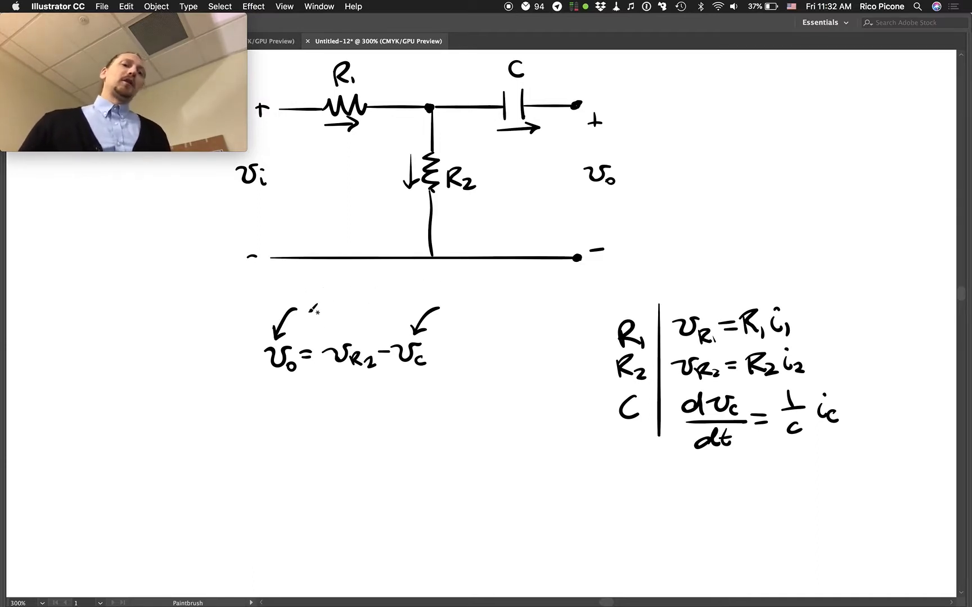
left_click_drag(312, 302, 330, 287)
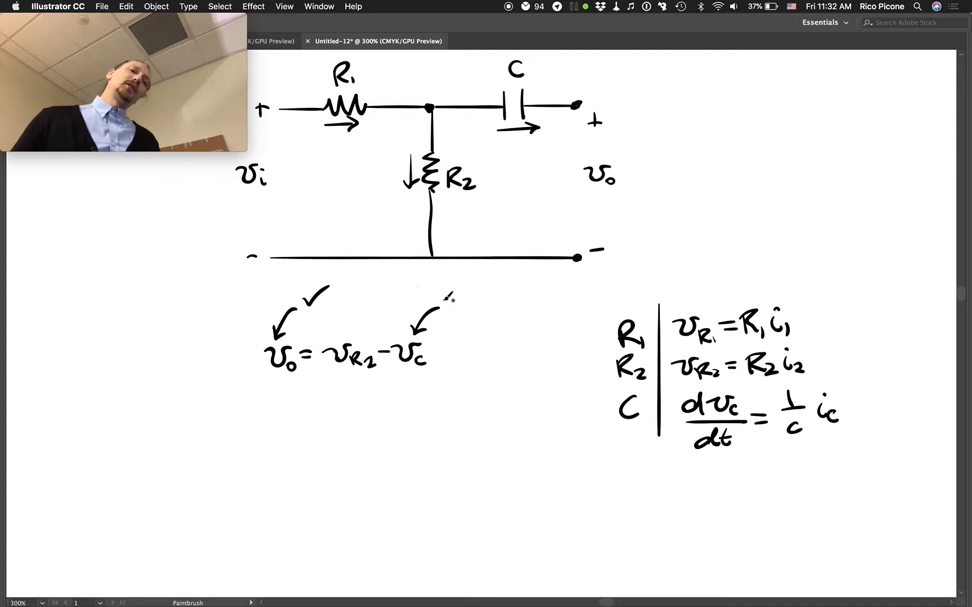
left_click_drag(448, 301, 466, 288)
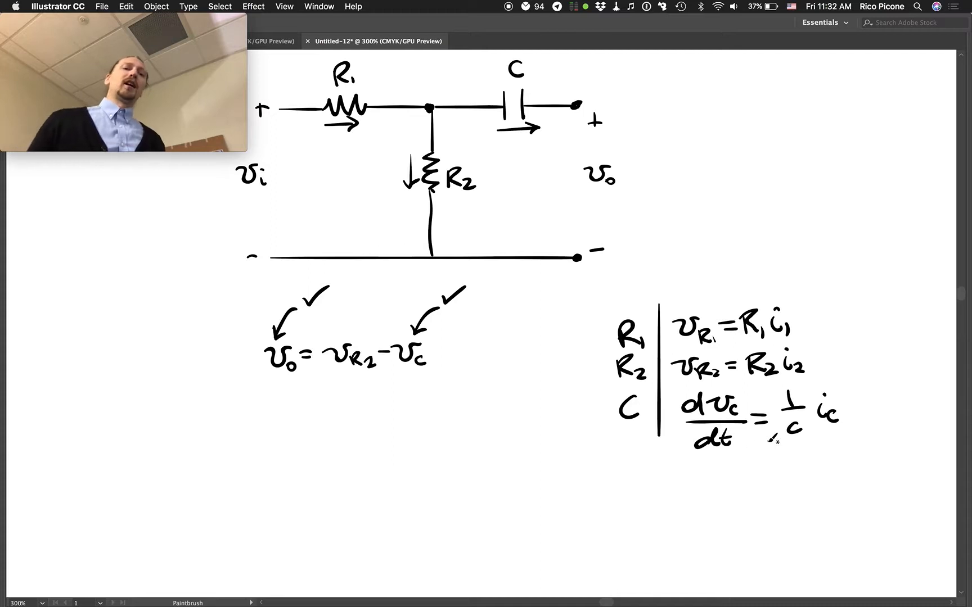
scroll(778, 448, "down", 5)
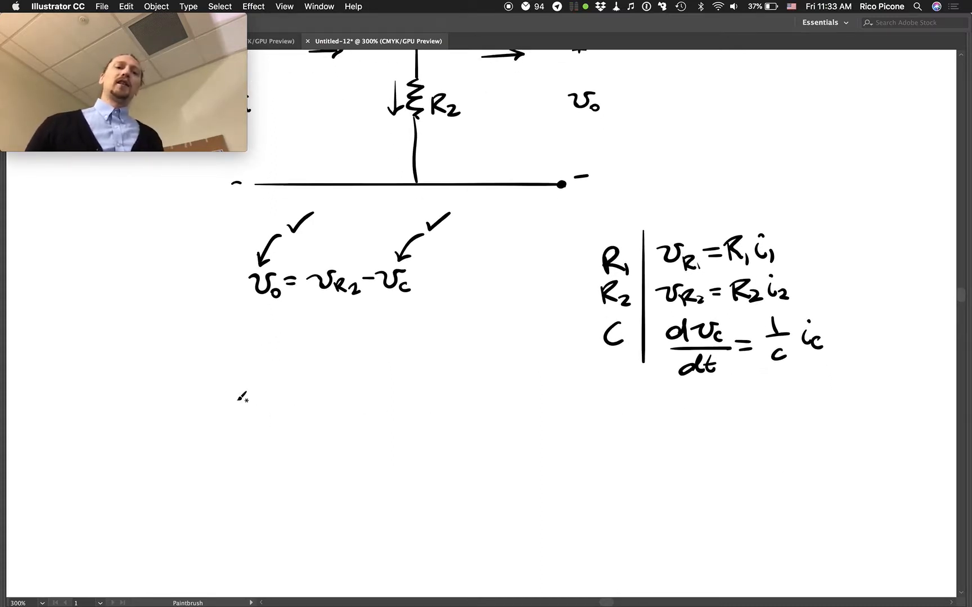
Write the equation τ dv_C/dt + 1 = ⎵ v_i with a blank placeholder
mouse_move(263, 423)
left_mouse_down()
mouse_move(266, 435)
mouse_move(291, 428)
mouse_move(307, 438)
mouse_move(258, 475)
mouse_move(290, 474)
left_mouse_up()
left_click_drag(275, 461, 290, 461)
mouse_move(206, 436)
left_mouse_down()
mouse_move(224, 447)
mouse_move(231, 426)
left_mouse_up()
left_click_drag(328, 423, 329, 443)
mouse_move(320, 435)
left_mouse_down()
mouse_move(342, 432)
mouse_move(350, 448)
mouse_move(389, 428)
left_mouse_up()
left_click_drag(373, 437, 389, 436)
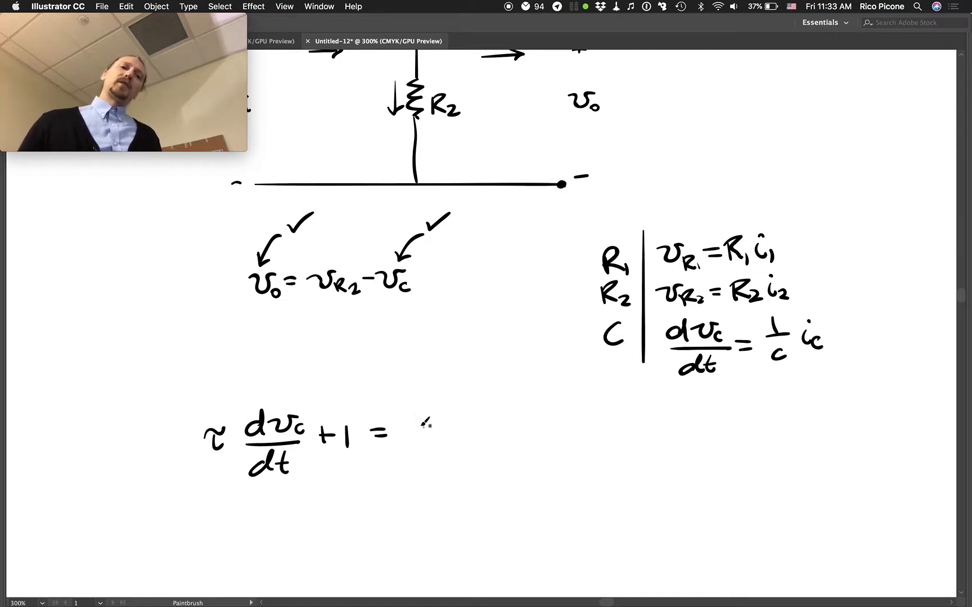
left_click_drag(400, 449, 446, 448)
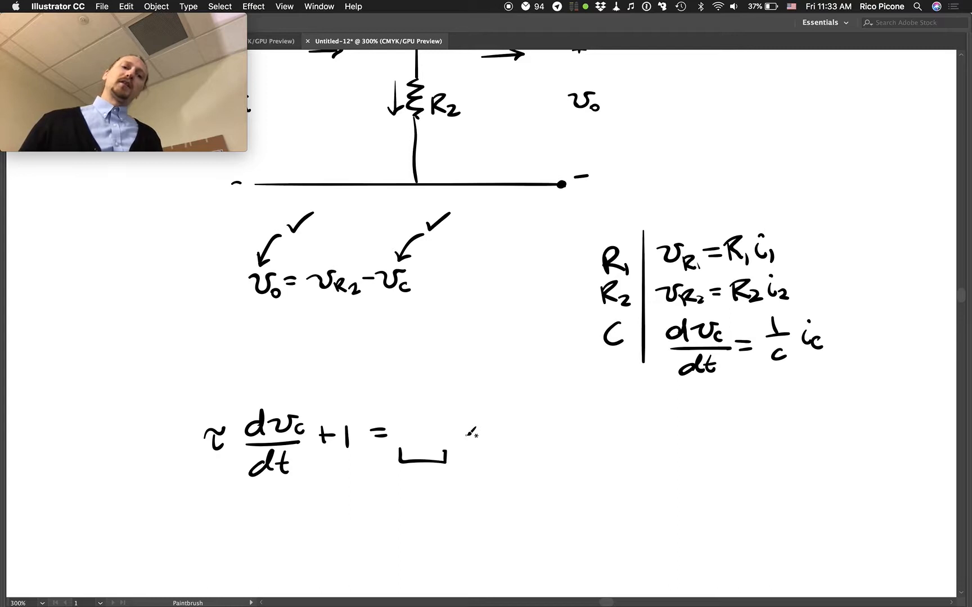
scroll(471, 433, "up", 3)
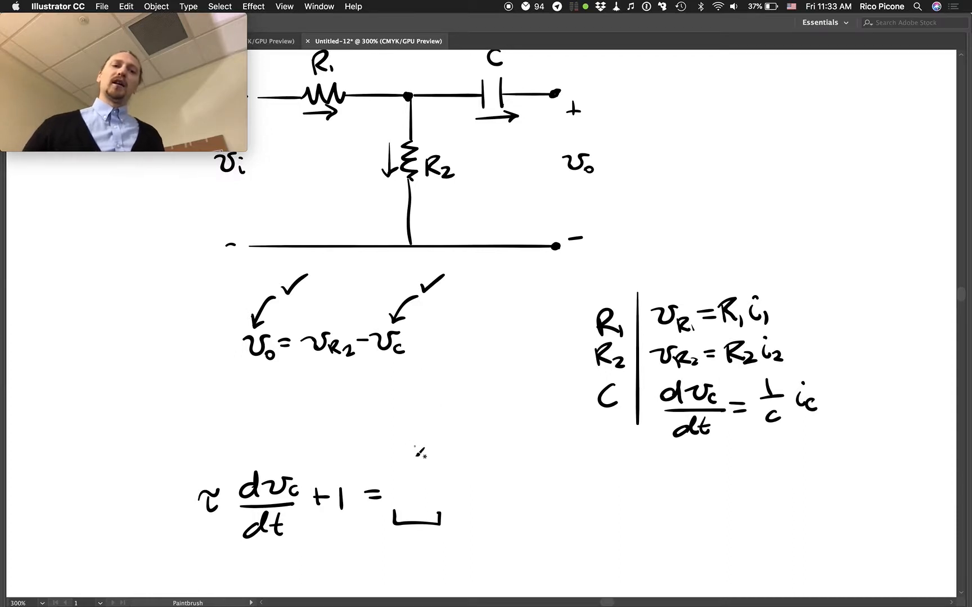
mouse_move(451, 490)
left_mouse_down()
mouse_move(475, 489)
mouse_move(478, 510)
left_mouse_up()
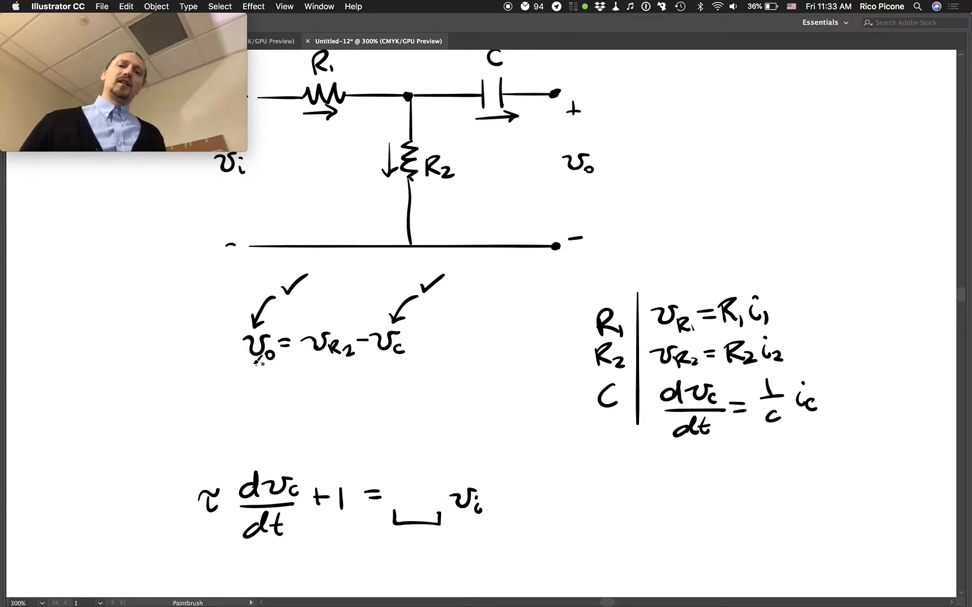
Underline the output equation, brace the element laws and KCL/KVL, and link them by curves to the new equation
left_click_drag(243, 365, 403, 366)
mouse_move(599, 288)
left_mouse_down()
mouse_move(577, 323)
mouse_move(567, 404)
left_mouse_up()
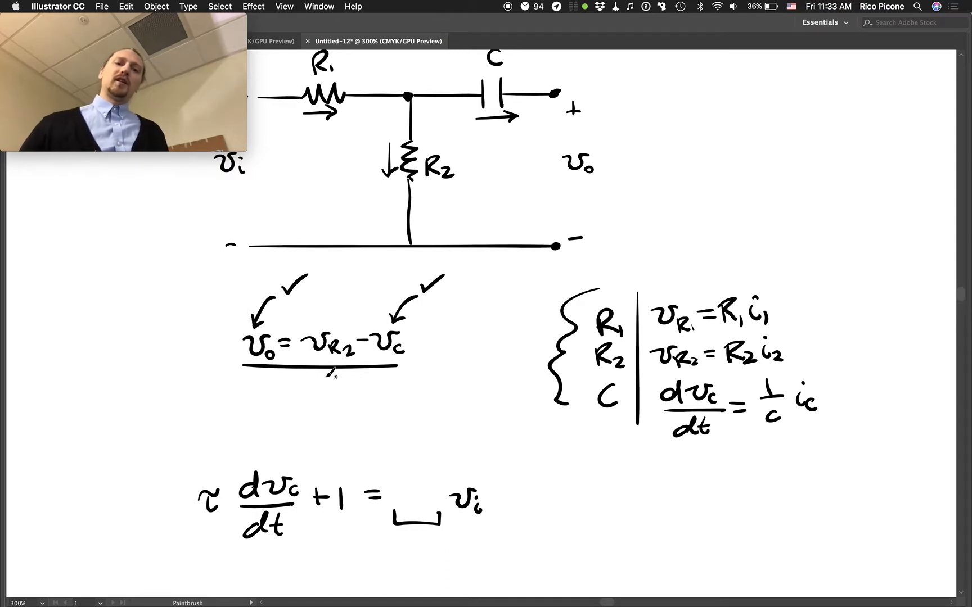
left_click_drag(326, 370, 433, 389)
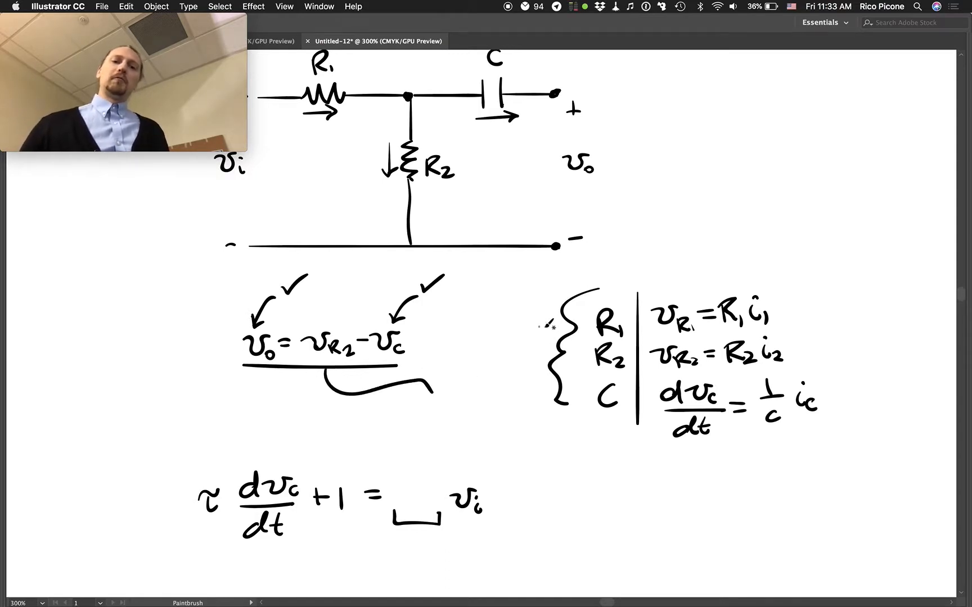
left_click_drag(558, 347, 474, 411)
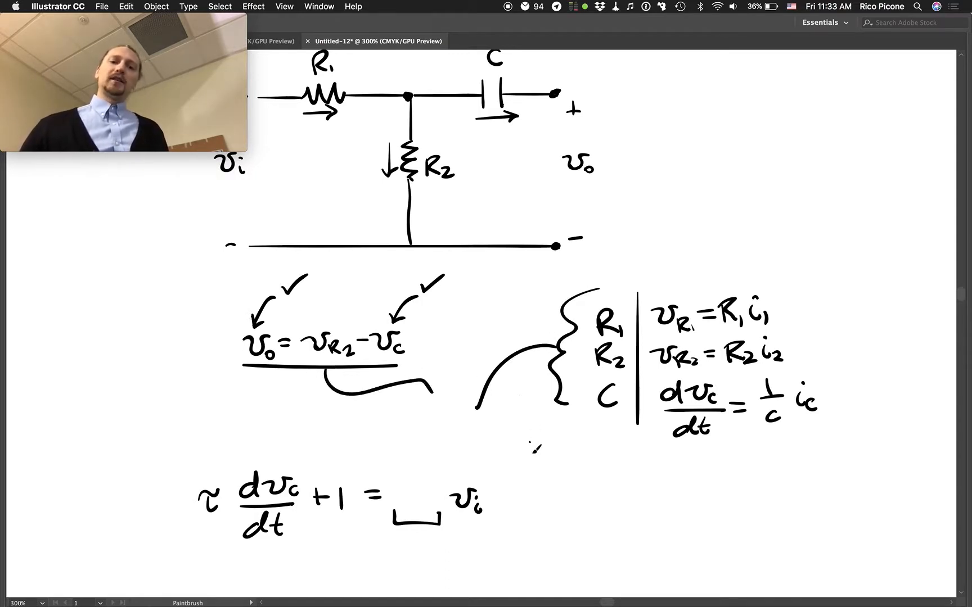
mouse_move(532, 442)
left_mouse_down()
mouse_move(543, 459)
mouse_move(581, 456)
mouse_move(547, 486)
mouse_move(590, 477)
left_mouse_up()
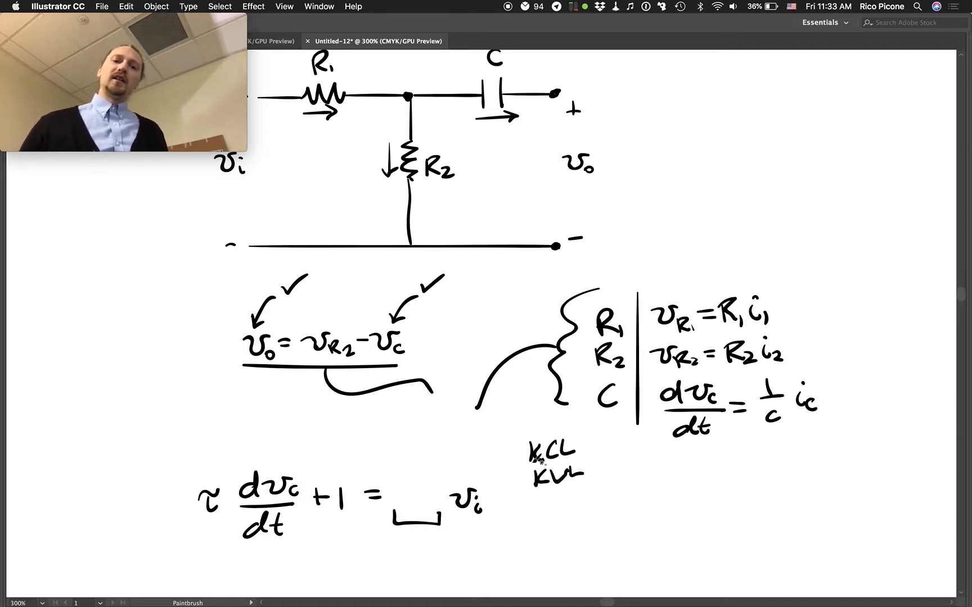
mouse_move(533, 431)
left_mouse_down()
mouse_move(516, 462)
mouse_move(525, 489)
mouse_move(429, 402)
mouse_move(479, 417)
mouse_move(456, 389)
mouse_move(395, 462)
mouse_move(409, 459)
left_mouse_up()
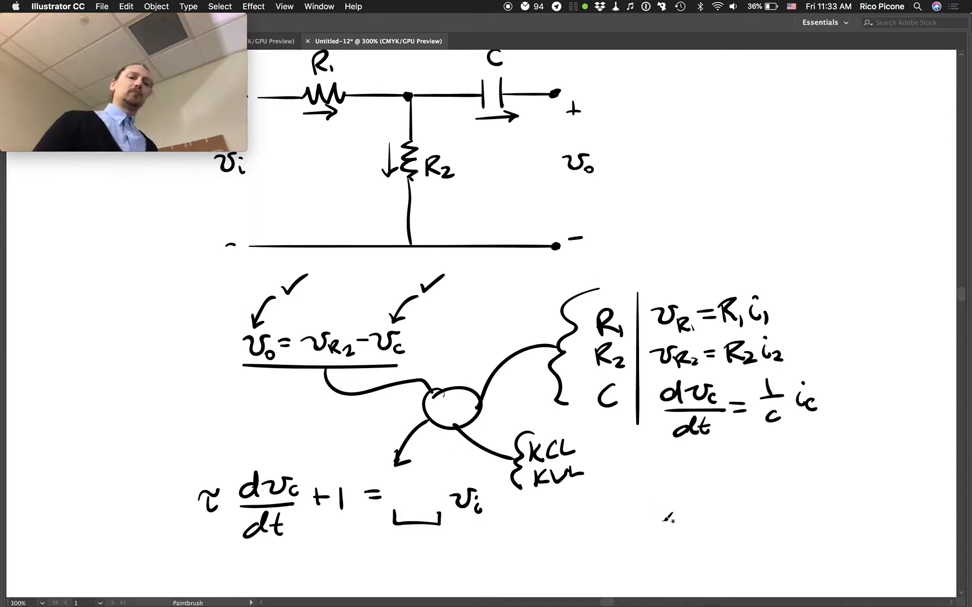
scroll(667, 519, "down", 3)
scroll(668, 518, "down", 4)
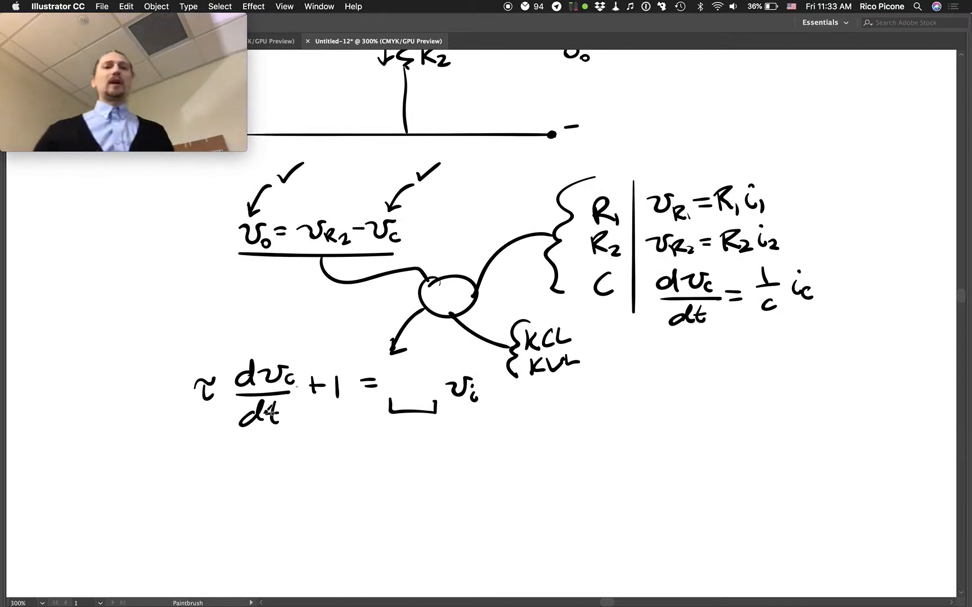
Draw an arrow to v_C, then an arrow from v_C to v_o ending with a checkmark
mouse_move(263, 458)
left_mouse_down()
mouse_move(306, 491)
mouse_move(330, 483)
mouse_move(348, 495)
left_mouse_up()
scroll(502, 459, "up", 4)
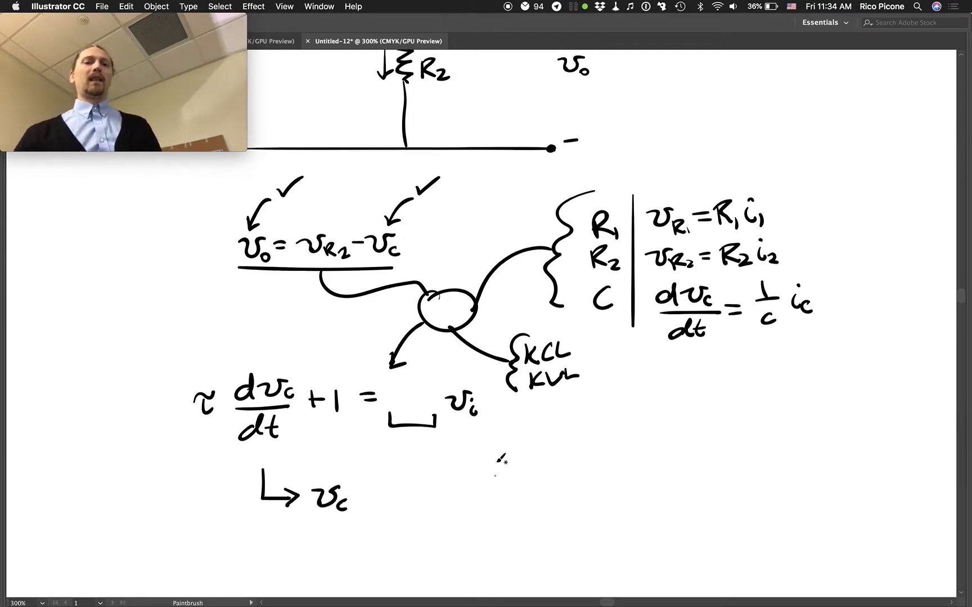
scroll(498, 380, "down", 4)
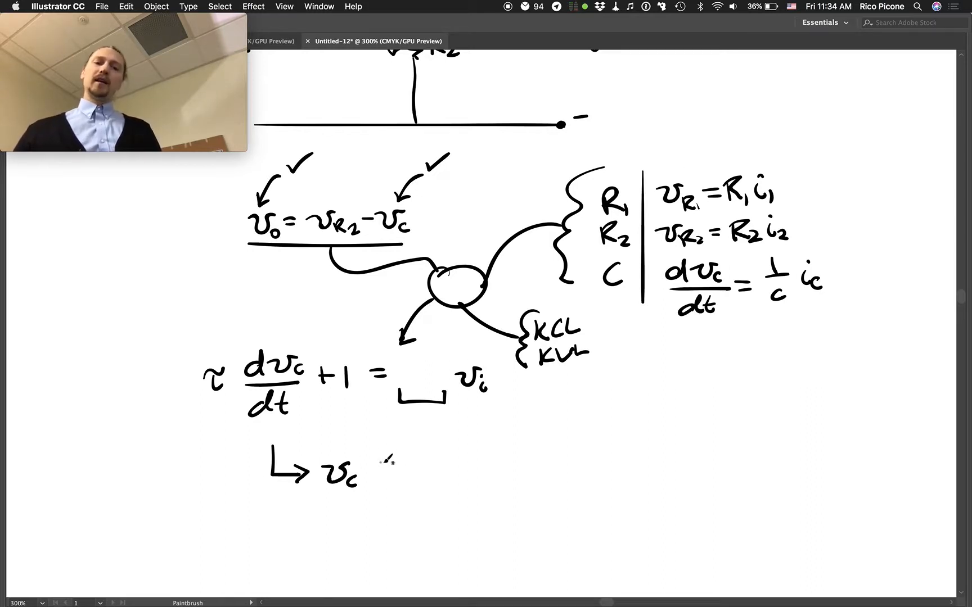
mouse_move(366, 472)
left_mouse_down()
mouse_move(405, 473)
mouse_move(396, 484)
mouse_move(440, 467)
mouse_move(448, 478)
left_mouse_up()
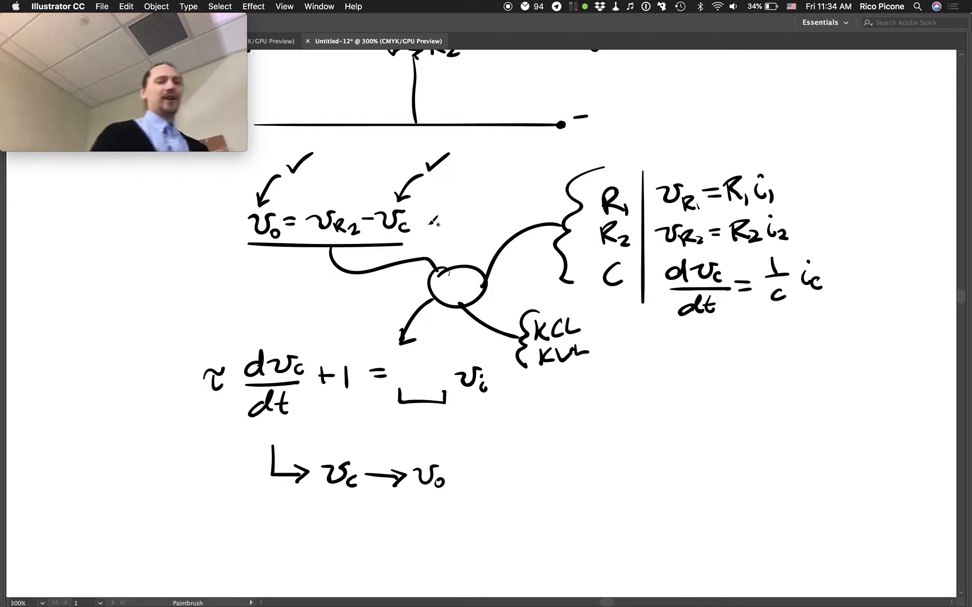
left_click_drag(478, 472, 511, 455)
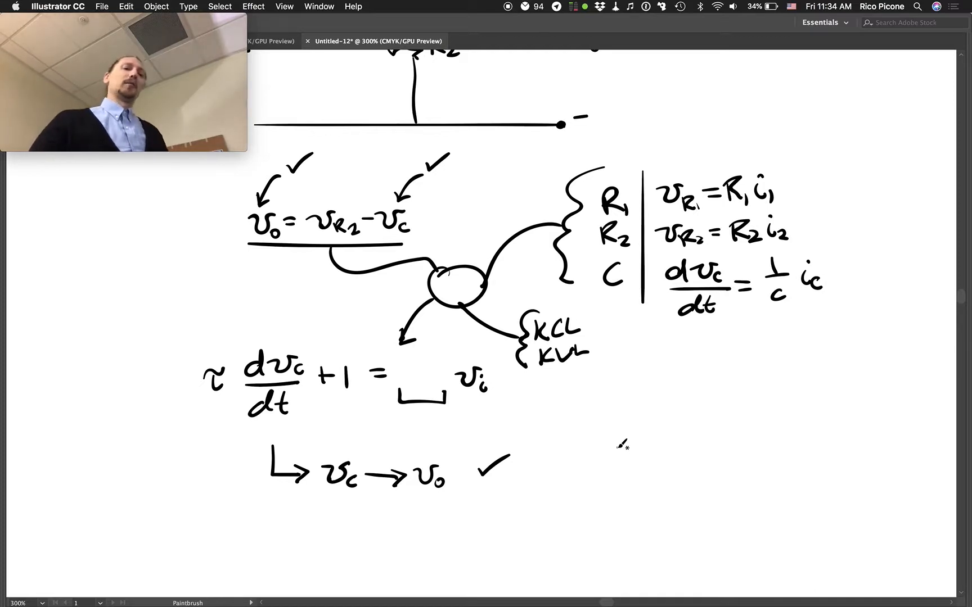
scroll(623, 444, "down", 3)
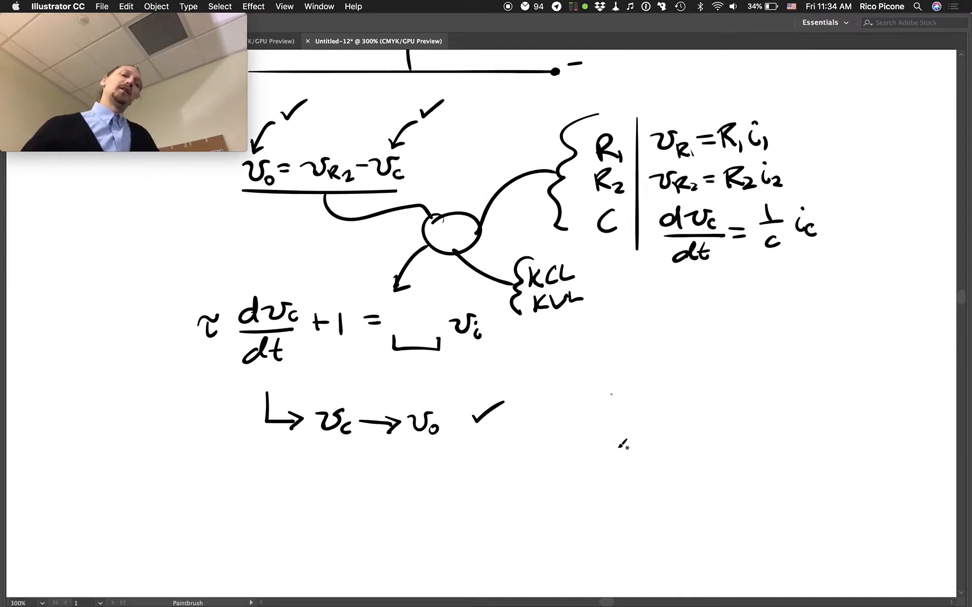
Handwrite the note 'Simulate → solve for' to the right of the v_C → v_o line
mouse_move(623, 384)
left_mouse_down()
mouse_move(611, 406)
mouse_move(632, 385)
mouse_move(692, 407)
left_mouse_up()
left_click_drag(683, 387, 706, 403)
left_click_drag(710, 361, 718, 402)
mouse_move(703, 389)
left_mouse_down()
mouse_move(756, 389)
mouse_move(725, 404)
mouse_move(789, 396)
left_mouse_up()
mouse_move(804, 371)
left_mouse_down()
mouse_move(805, 398)
mouse_move(827, 383)
mouse_move(854, 403)
mouse_move(869, 384)
left_mouse_up()
mouse_move(869, 384)
left_mouse_down()
mouse_move(872, 397)
mouse_move(894, 378)
left_mouse_up()
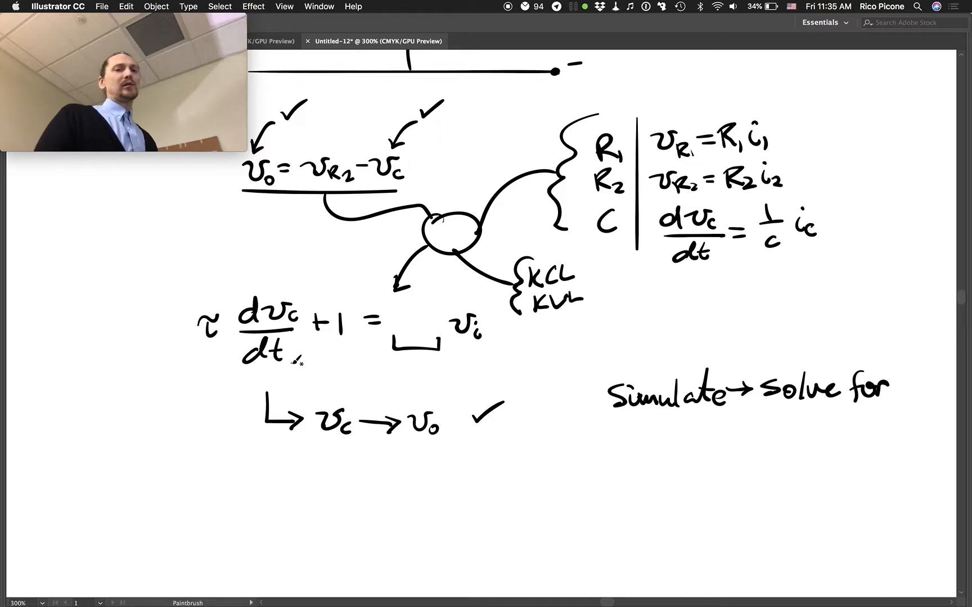
scroll(361, 317, "up", 5)
scroll(361, 317, "up", 3)
scroll(360, 317, "up", 2)
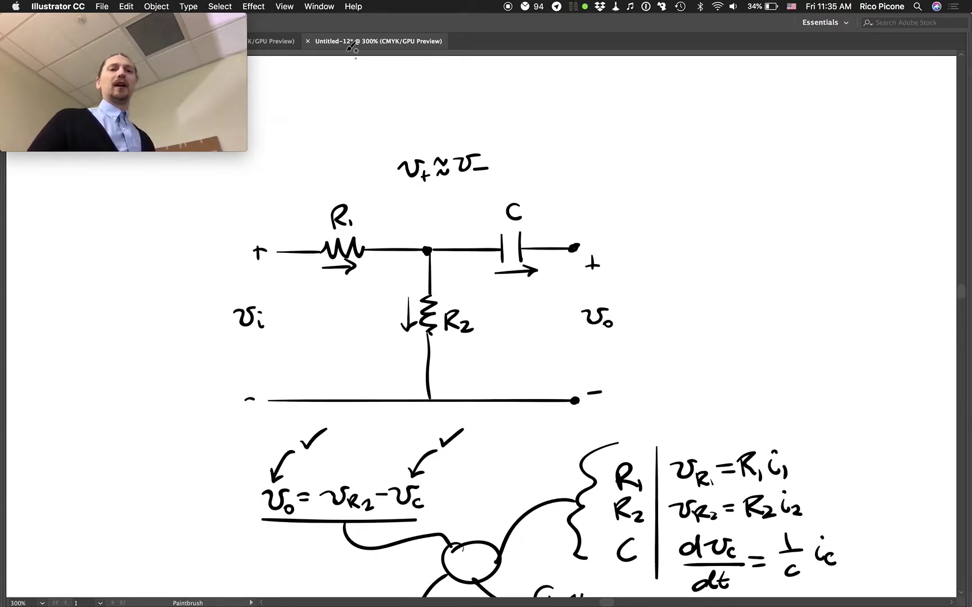
Glance at the diodes lecture document, then return to the Untitled-12 circuit sketch
left_click(272, 41)
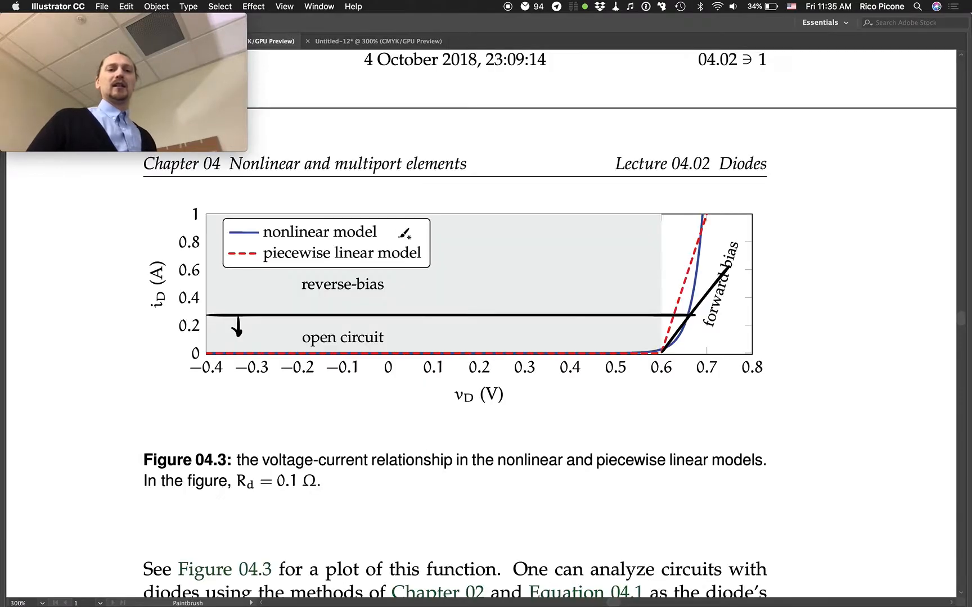
scroll(405, 233, "down", 10)
scroll(405, 233, "down", 5)
scroll(405, 233, "down", 1)
scroll(404, 232, "up", 3)
left_click(363, 41)
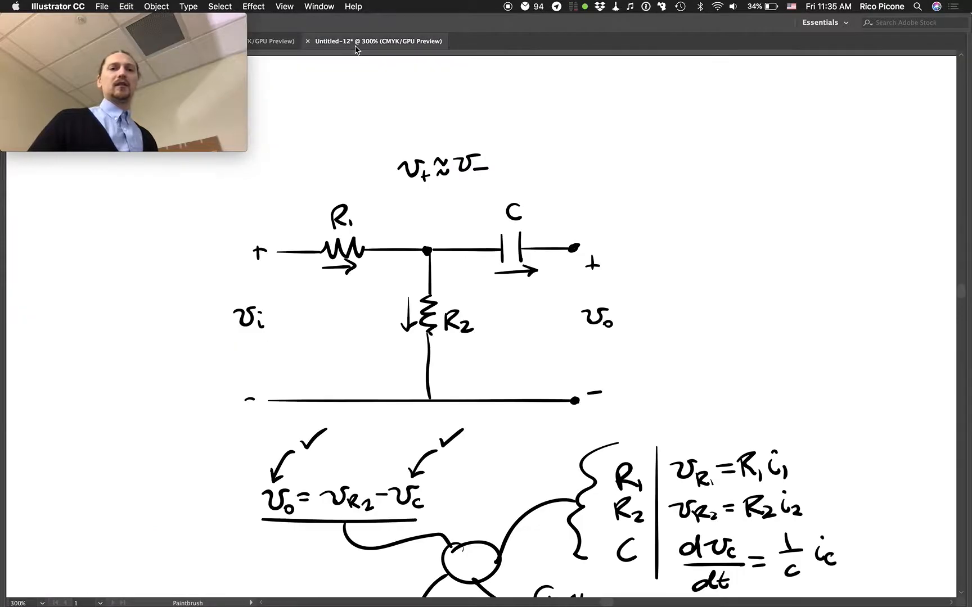
Switch over to the electronics problems PDF in Skim
key("super+Tab")
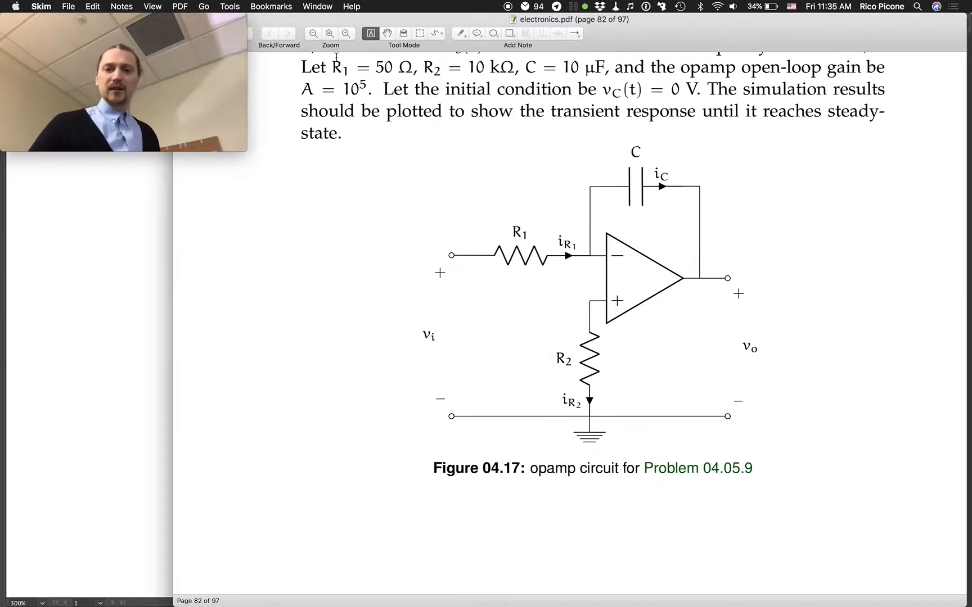
scroll(574, 200, "up", 5)
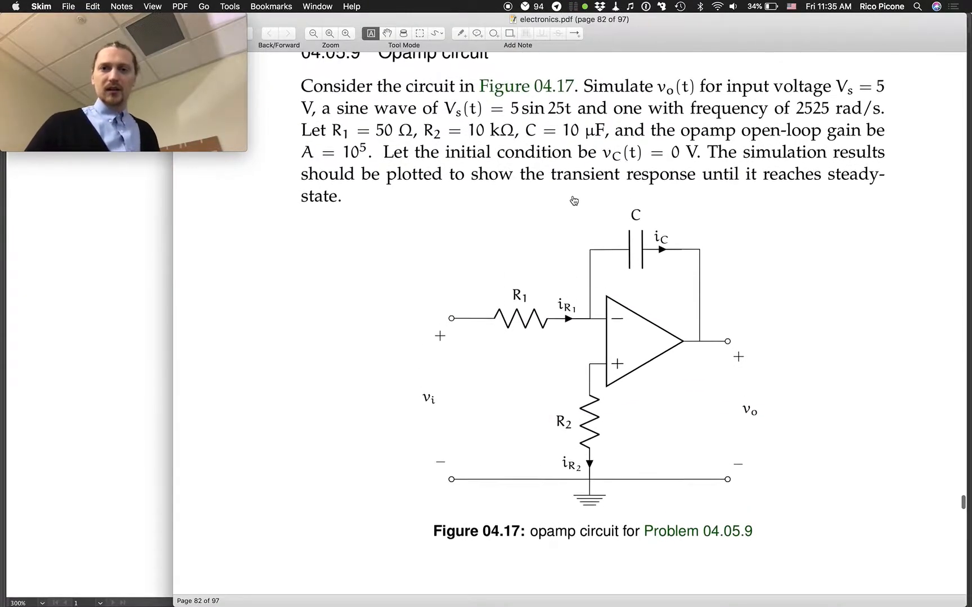
scroll(575, 201, "up", 3)
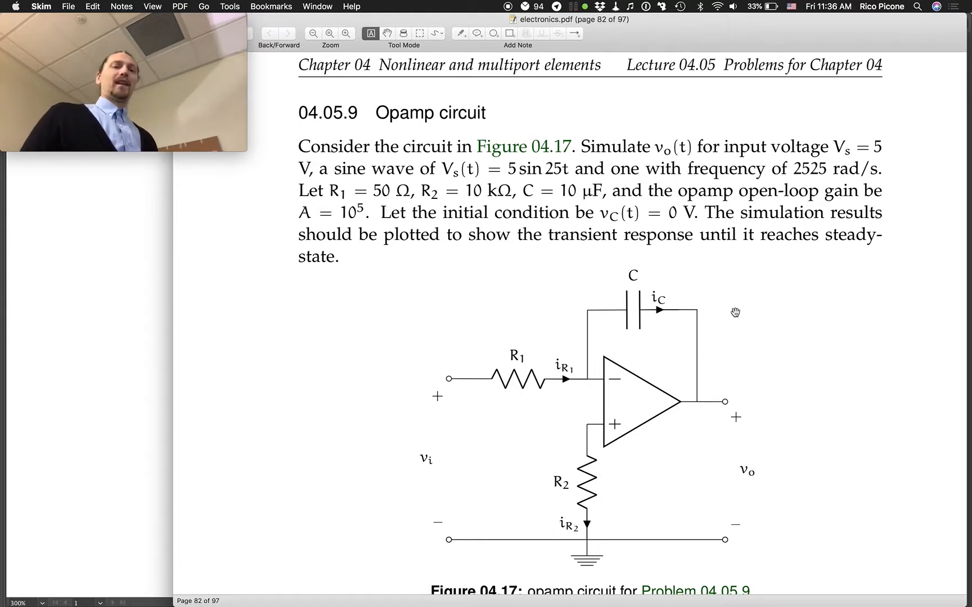
scroll(691, 451, "down", 2)
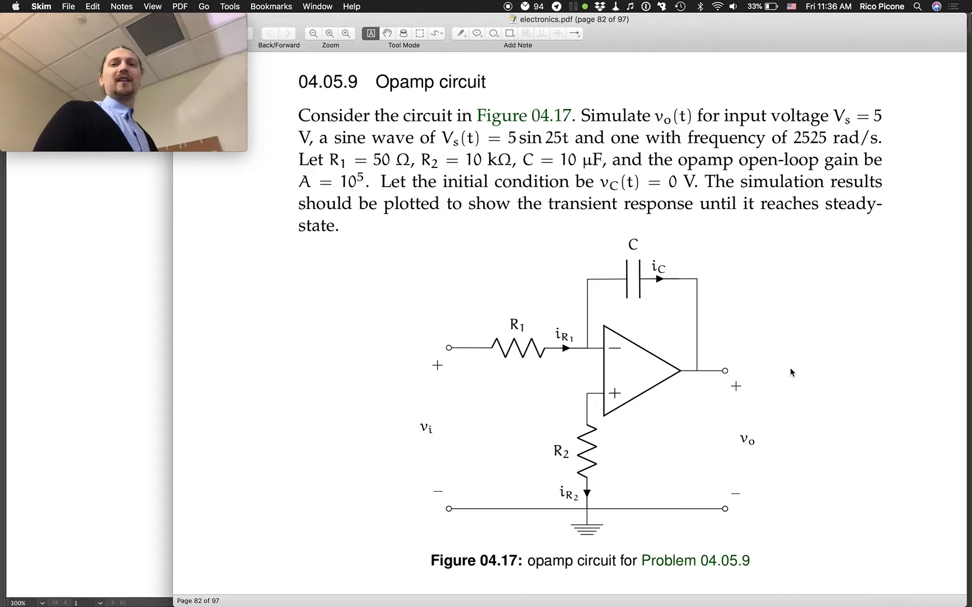
scroll(790, 368, "up", 3)
scroll(790, 367, "up", 2)
scroll(790, 368, "up", 5)
scroll(790, 367, "up", 5)
scroll(790, 367, "up", 2)
scroll(789, 368, "down", 6)
scroll(790, 368, "down", 3)
scroll(790, 367, "down", 5)
scroll(789, 367, "down", 2)
scroll(790, 367, "down", 2)
scroll(790, 367, "down", 2)
scroll(790, 367, "down", 1)
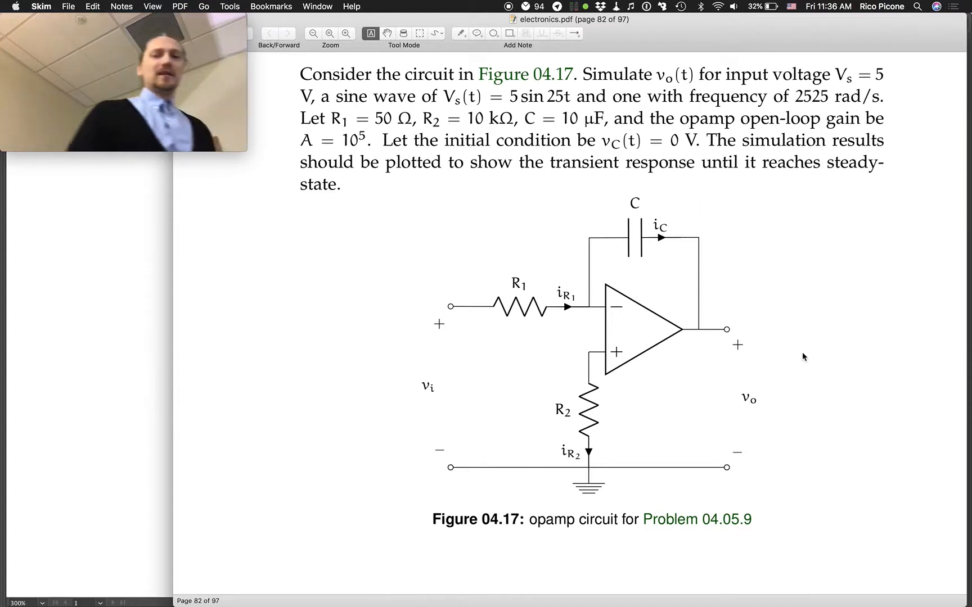
scroll(802, 353, "up", 5)
scroll(801, 352, "up", 8)
scroll(802, 353, "up", 3)
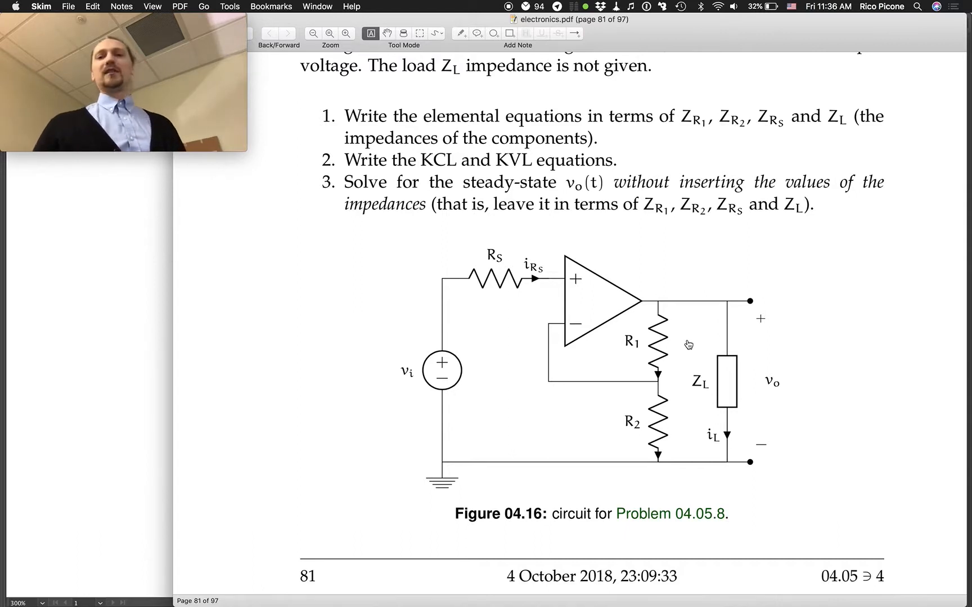
scroll(689, 345, "up", 5)
scroll(689, 346, "up", 3)
scroll(688, 345, "up", 2)
scroll(689, 344, "up", 3)
scroll(689, 345, "up", 3)
scroll(688, 344, "up", 5)
scroll(688, 345, "up", 3)
scroll(689, 344, "up", 2)
scroll(688, 345, "up", 2)
scroll(689, 345, "up", 2)
scroll(689, 344, "up", 5)
scroll(689, 346, "up", 3)
scroll(689, 346, "up", 2)
scroll(688, 344, "up", 3)
scroll(668, 456, "up", 2)
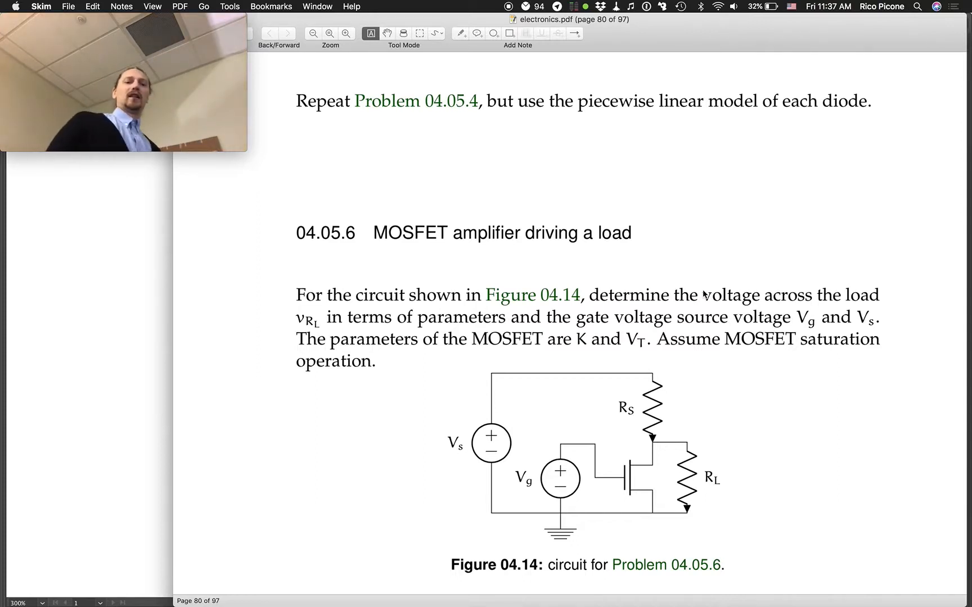
scroll(704, 294, "down", 2)
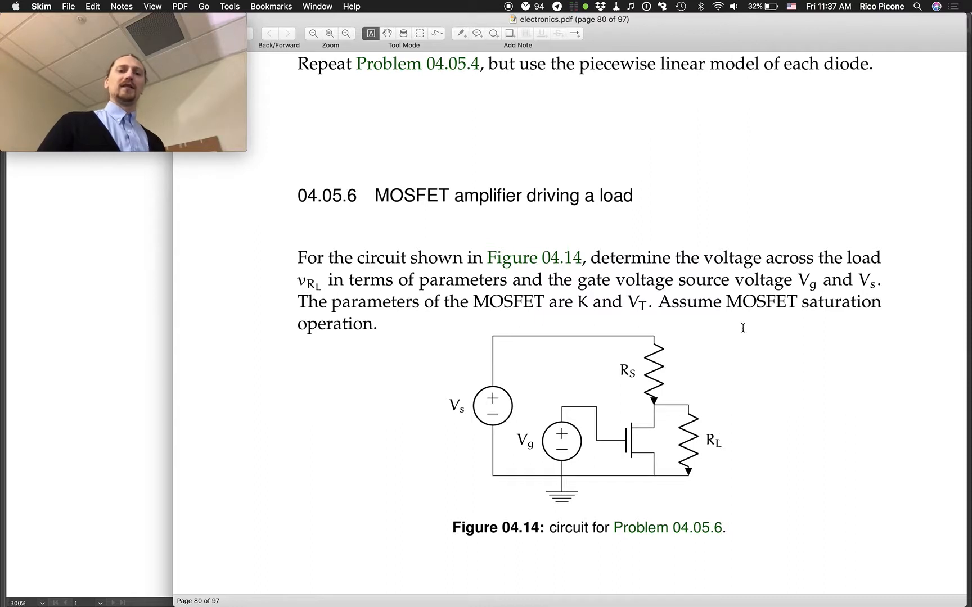
scroll(743, 328, "up", 8)
scroll(743, 328, "up", 5)
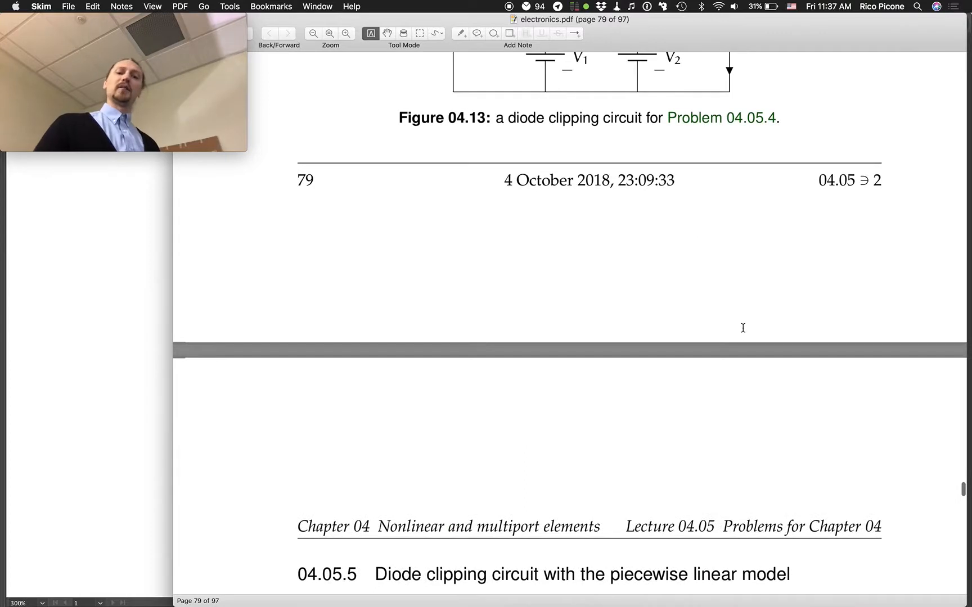
scroll(743, 328, "down", 4)
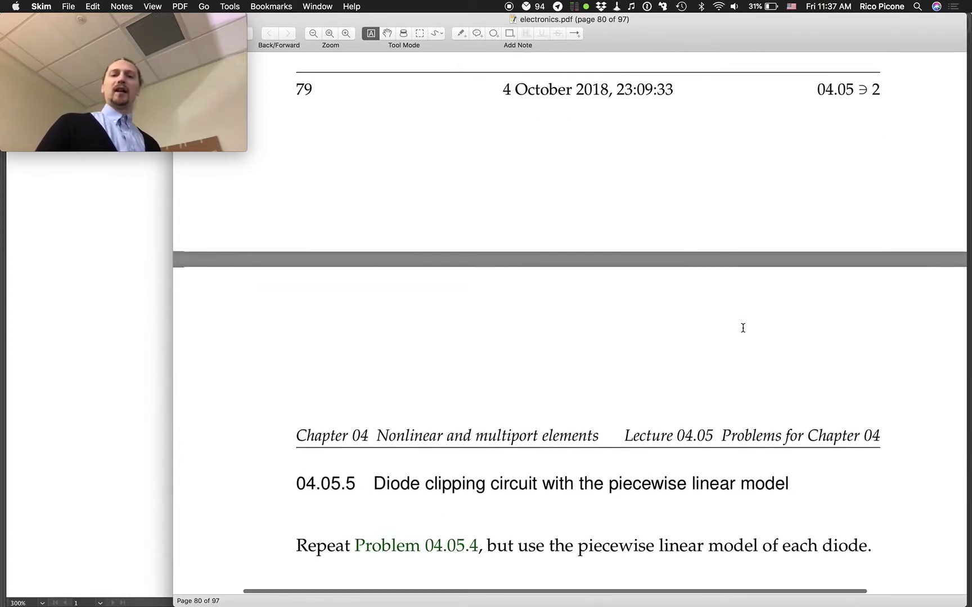
scroll(743, 328, "up", 3)
scroll(742, 331, "up", 10)
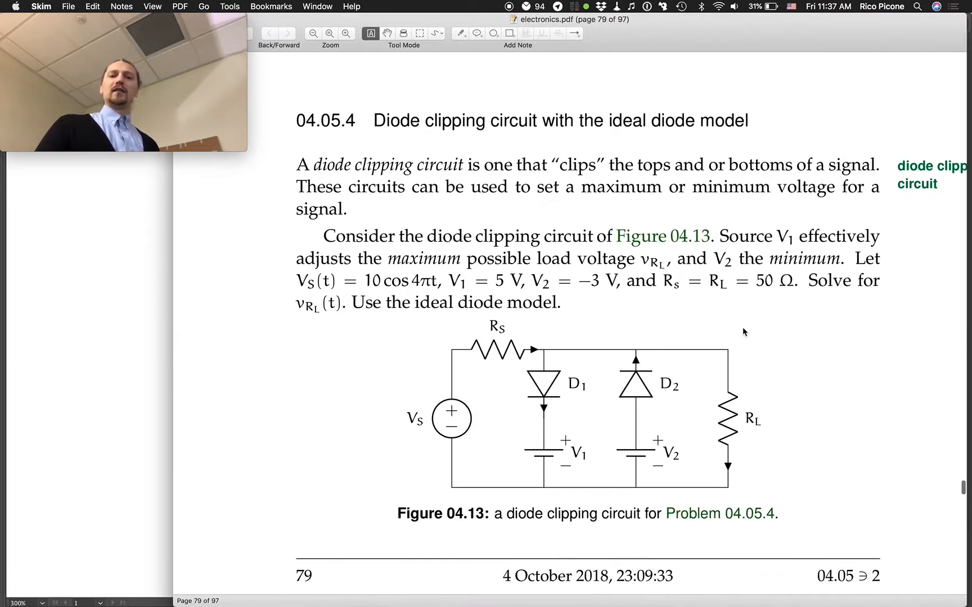
scroll(742, 331, "up", 3)
scroll(743, 330, "up", 2)
scroll(743, 331, "up", 1)
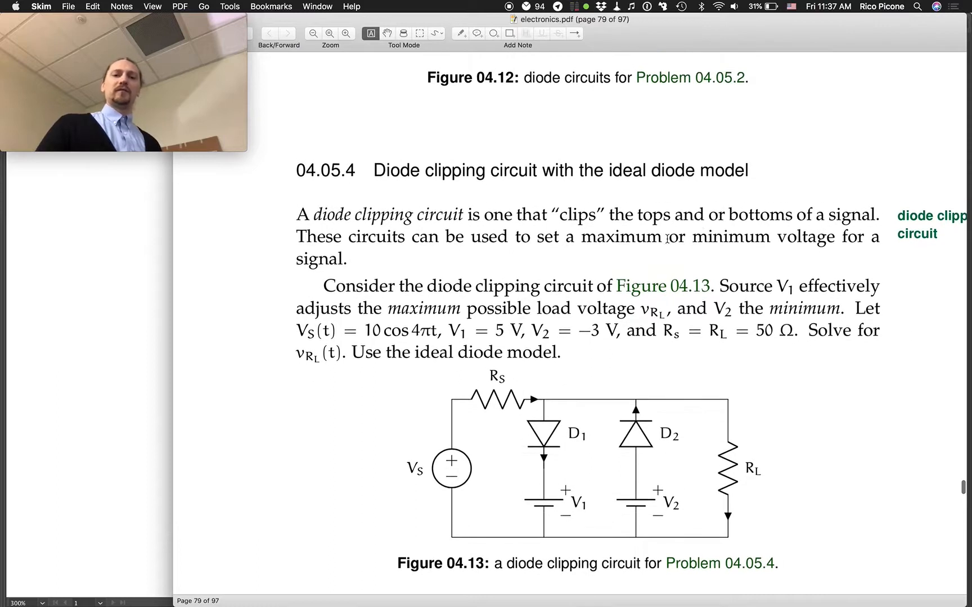
scroll(803, 358, "down", 5)
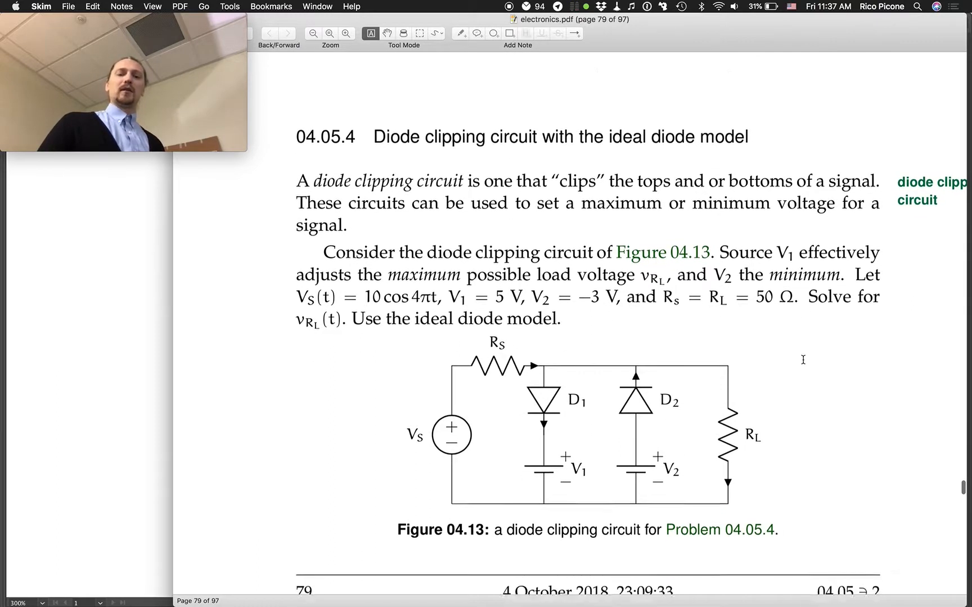
scroll(803, 359, "down", 3)
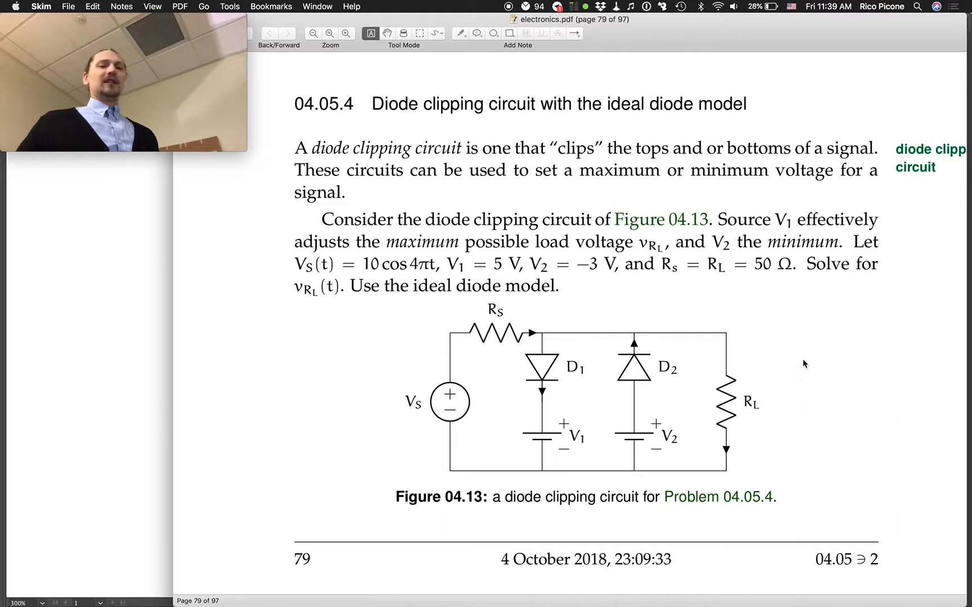
scroll(803, 359, "down", 5)
scroll(802, 360, "down", 5)
scroll(803, 359, "down", 5)
scroll(803, 358, "down", 5)
scroll(802, 360, "down", 5)
scroll(802, 359, "down", 5)
scroll(803, 359, "down", 4)
scroll(803, 359, "down", 4)
scroll(802, 359, "down", 4)
scroll(803, 359, "down", 5)
scroll(803, 359, "down", 3)
scroll(803, 359, "down", 3)
scroll(799, 364, "down", 2)
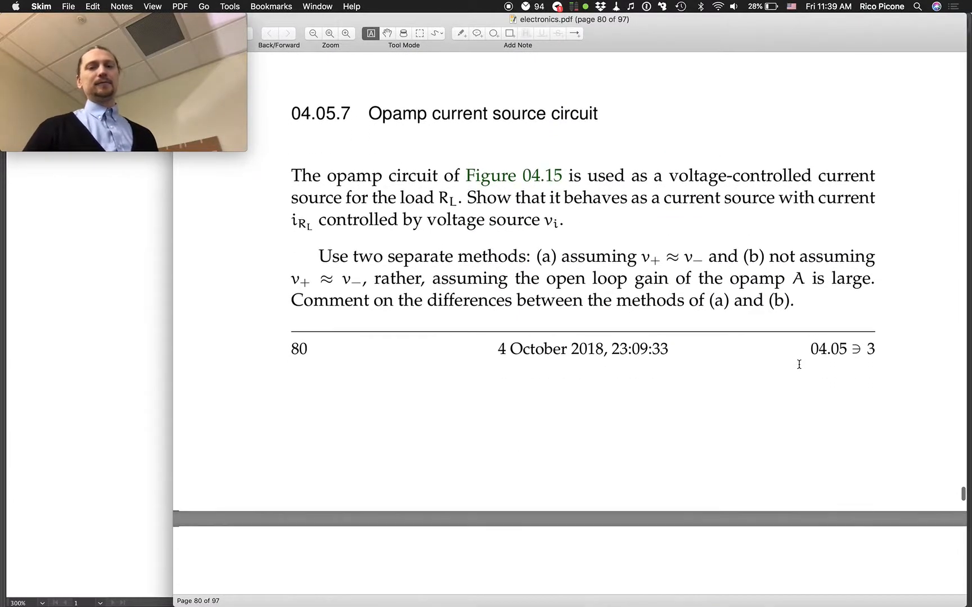
scroll(798, 365, "down", 5)
scroll(799, 365, "down", 5)
scroll(799, 365, "down", 5)
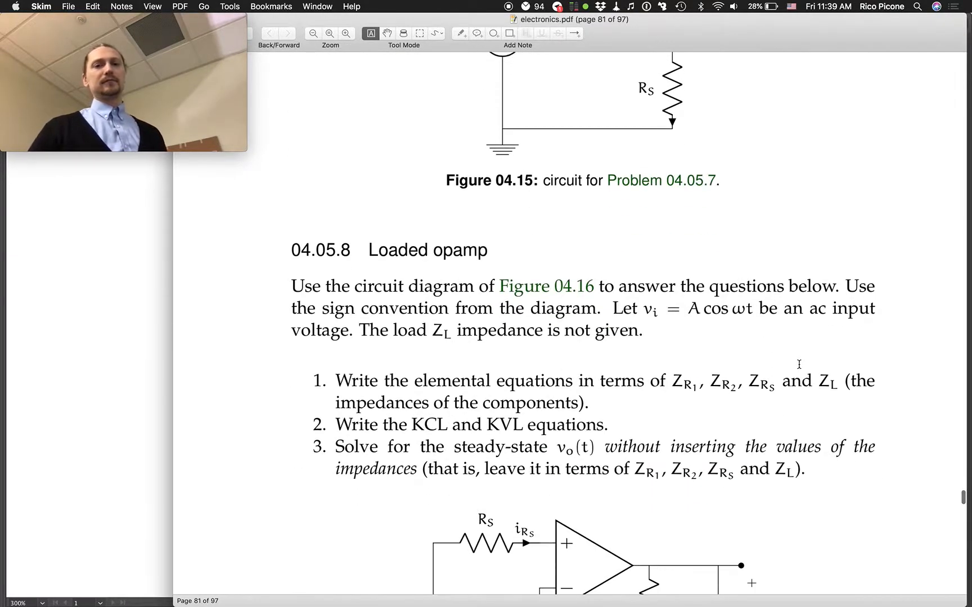
scroll(799, 364, "down", 5)
scroll(799, 364, "down", 5)
scroll(800, 364, "down", 4)
scroll(799, 365, "down", 2)
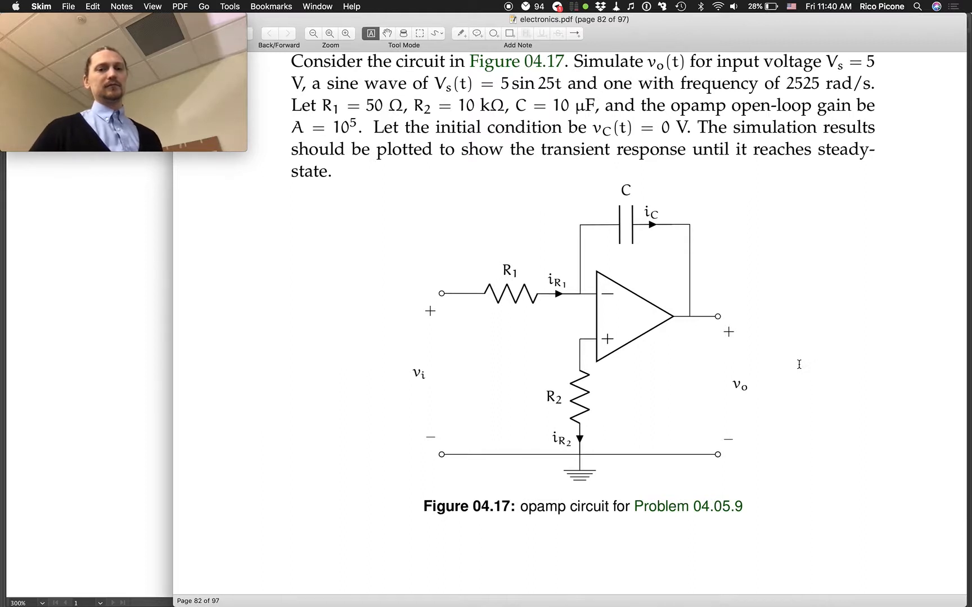
scroll(798, 365, "down", 5)
scroll(799, 365, "down", 5)
scroll(799, 365, "down", 5)
scroll(798, 365, "down", 3)
scroll(798, 368, "up", 5)
scroll(799, 368, "up", 8)
scroll(798, 368, "up", 1)
scroll(798, 368, "down", 15)
scroll(799, 368, "down", 1)
scroll(799, 369, "up", 10)
scroll(799, 368, "up", 10)
scroll(799, 368, "up", 8)
scroll(799, 368, "up", 15)
scroll(798, 369, "up", 1)
scroll(799, 369, "up", 5)
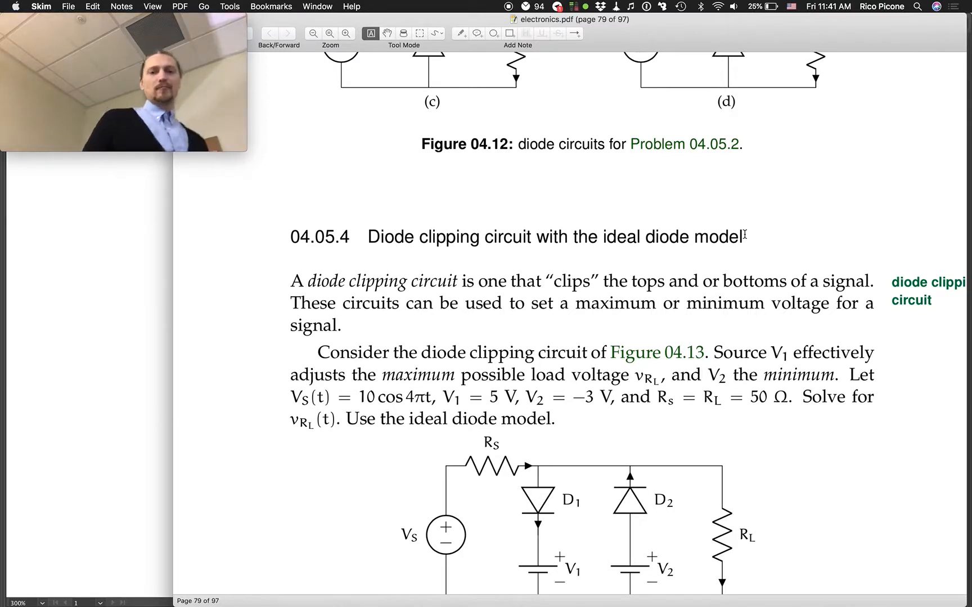
Draw the voltage source labelled Vs with the top wire, resistor R1 and the first node
key("super+Tab")
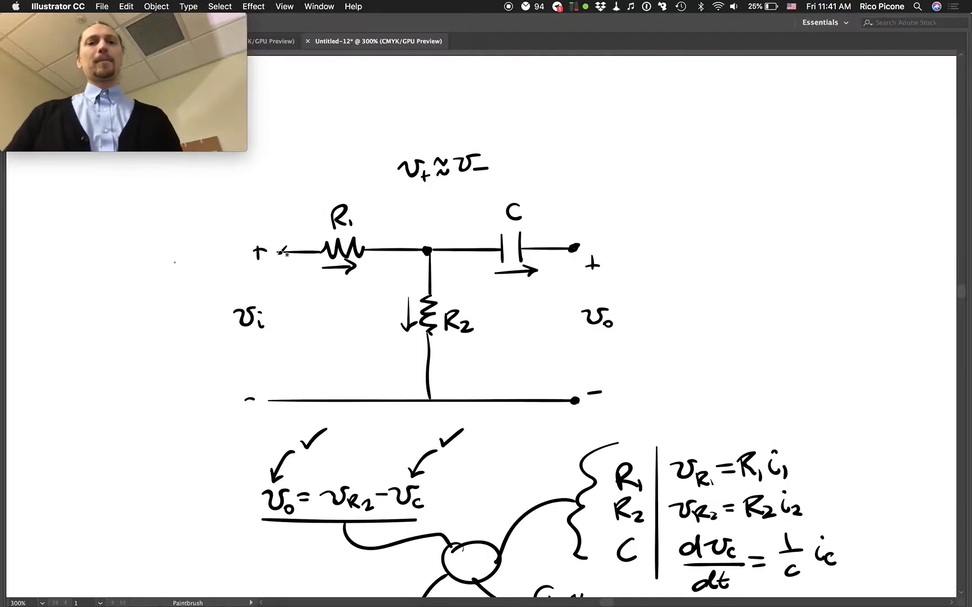
scroll(451, 287, "down", 8)
scroll(451, 286, "down", 10)
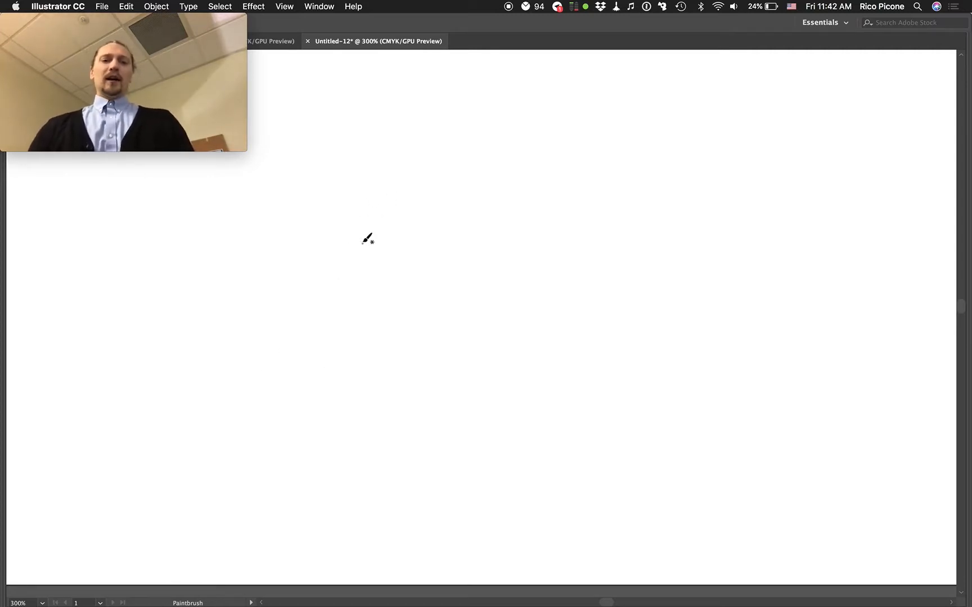
left_click_drag(357, 234, 375, 235)
mouse_move(364, 242)
left_mouse_down()
mouse_move(375, 242)
mouse_move(370, 175)
left_mouse_up()
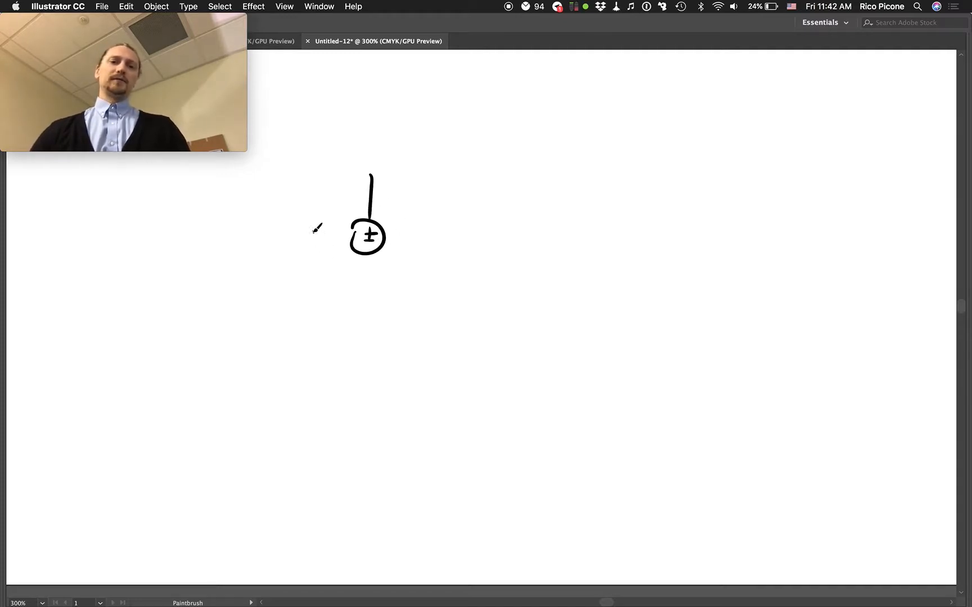
mouse_move(312, 230)
left_mouse_down()
mouse_move(324, 228)
mouse_move(330, 248)
left_mouse_up()
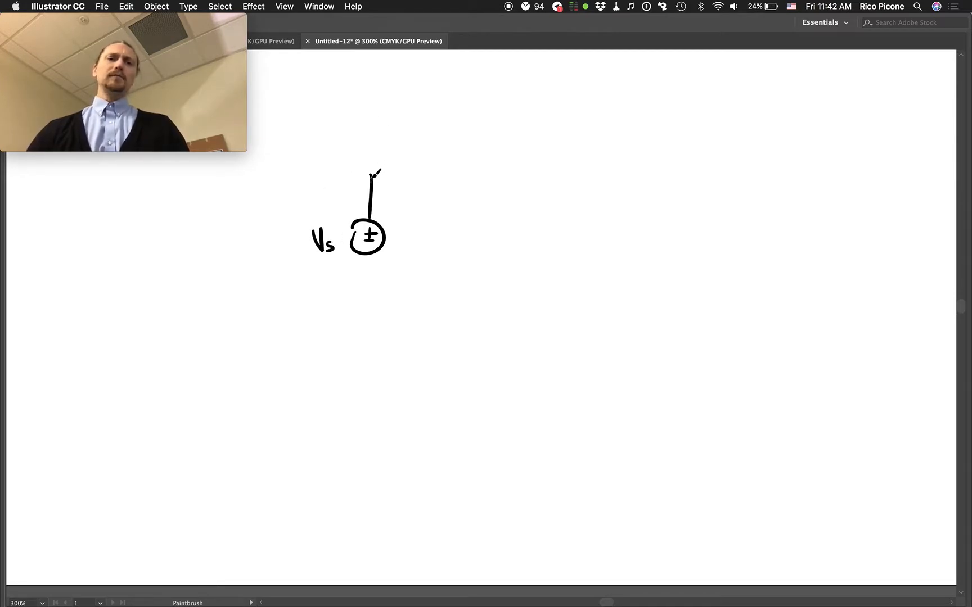
mouse_move(370, 176)
left_mouse_down()
mouse_move(370, 138)
mouse_move(474, 143)
left_mouse_up()
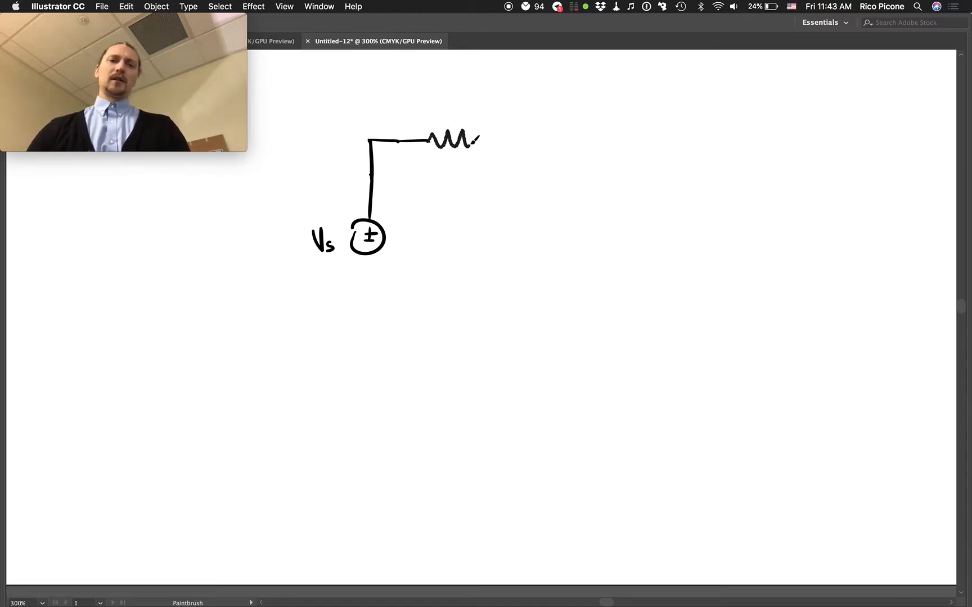
left_click_drag(443, 99, 463, 119)
left_click_drag(462, 102, 463, 120)
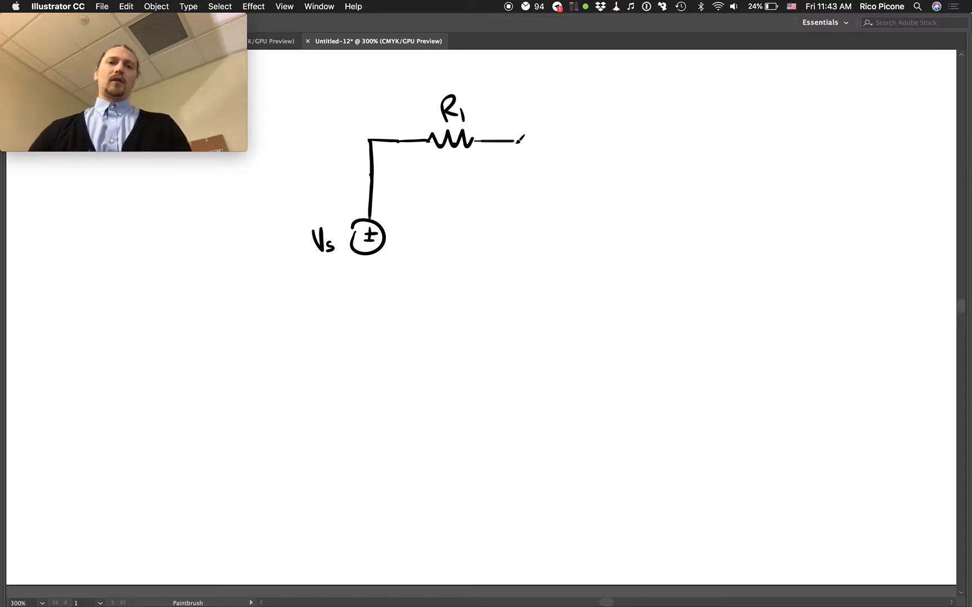
left_click_drag(523, 140, 526, 140)
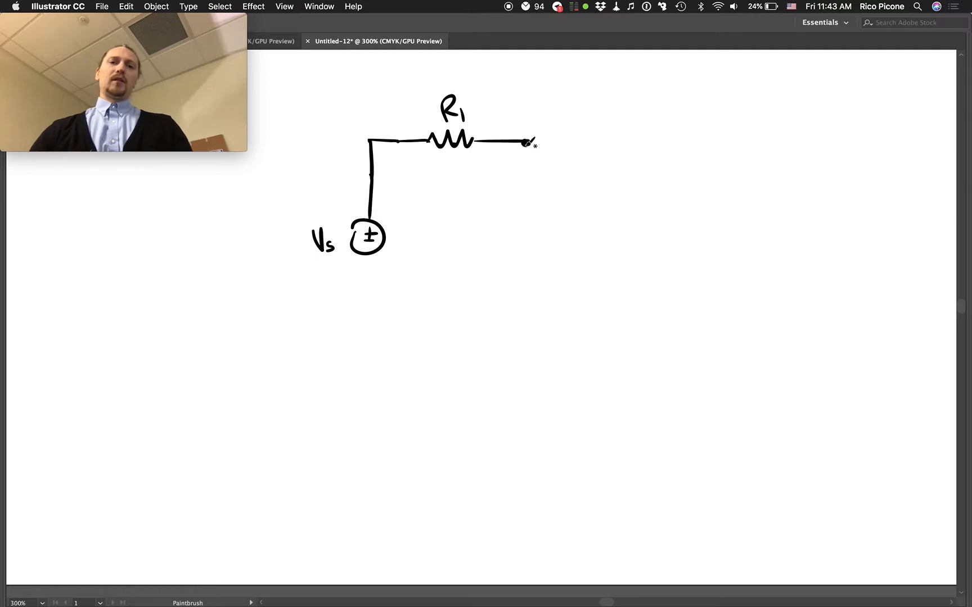
Draw the capacitor branch, bottom return wire, inductor coil and the right resistor branch
mouse_move(507, 185)
left_mouse_down()
mouse_move(548, 184)
mouse_move(554, 199)
mouse_move(524, 259)
mouse_move(525, 333)
left_mouse_up()
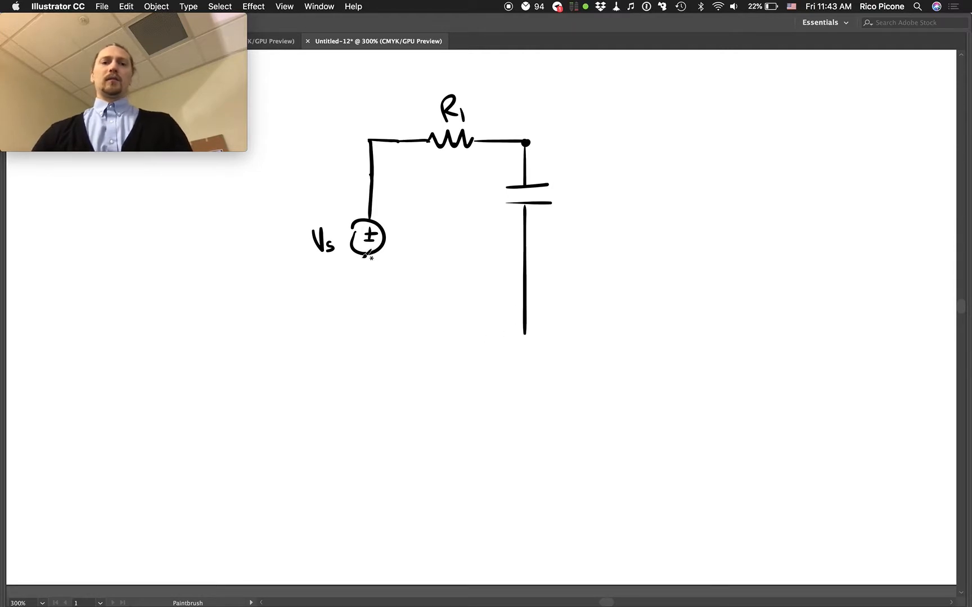
left_click_drag(366, 257, 365, 341)
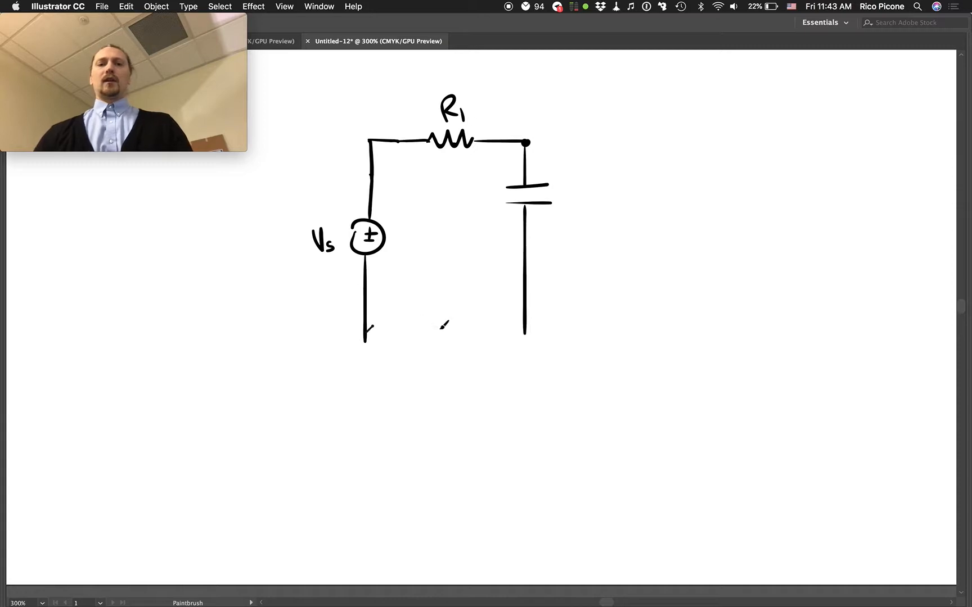
left_click_drag(368, 333, 683, 332)
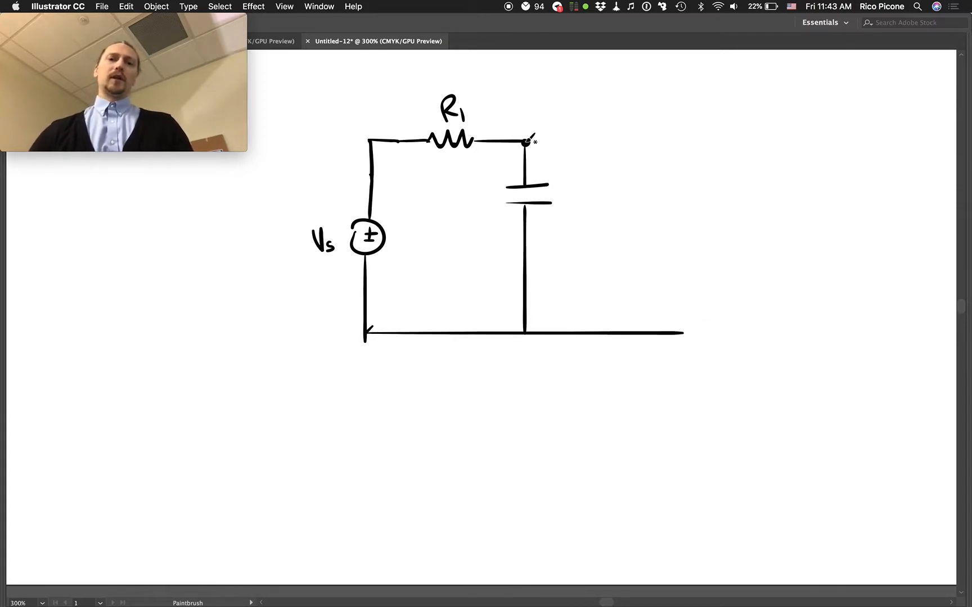
mouse_move(527, 142)
left_mouse_down()
mouse_move(582, 141)
mouse_move(606, 127)
mouse_move(694, 140)
left_mouse_up()
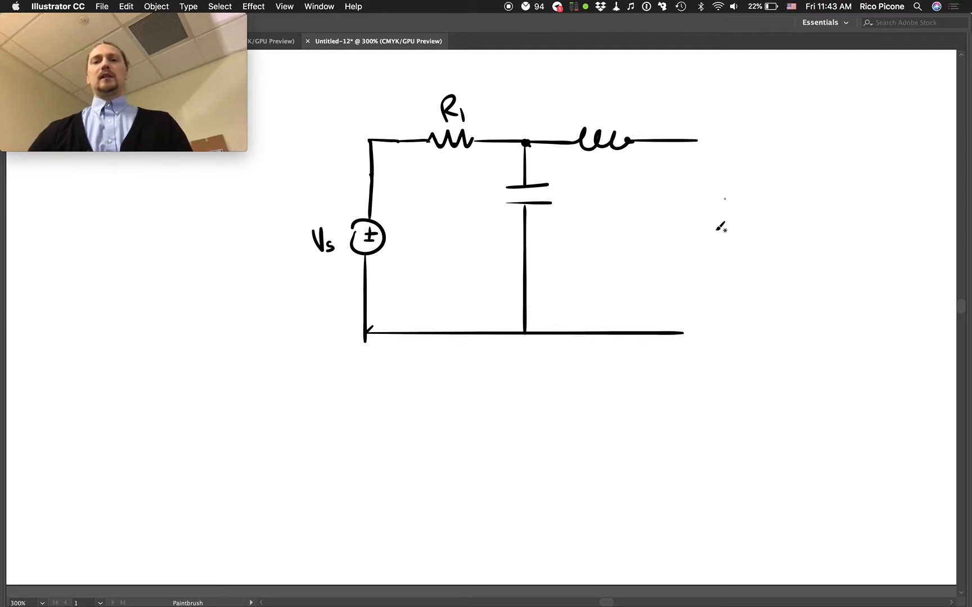
left_click_drag(682, 332, 690, 331)
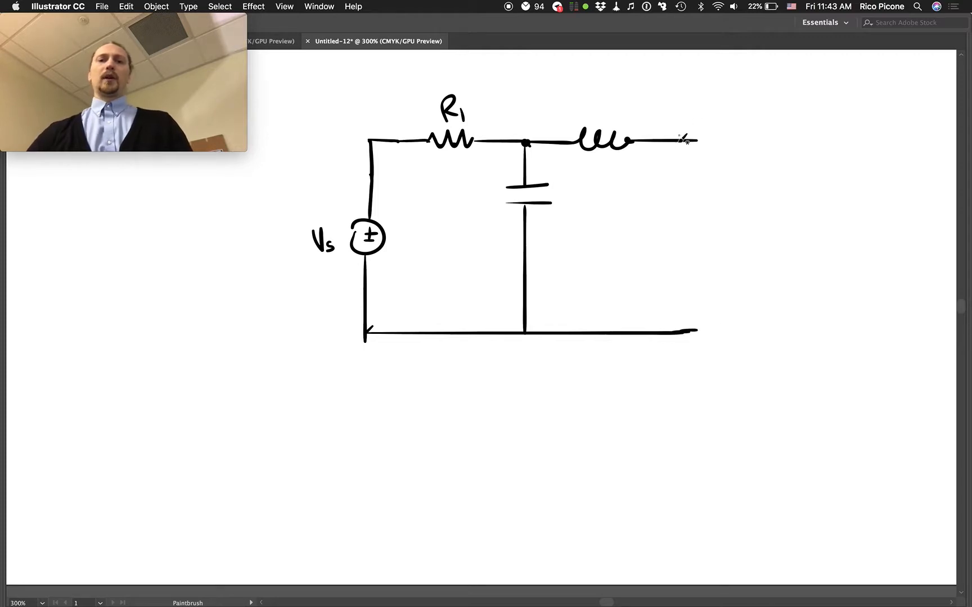
left_click_drag(692, 141, 697, 220)
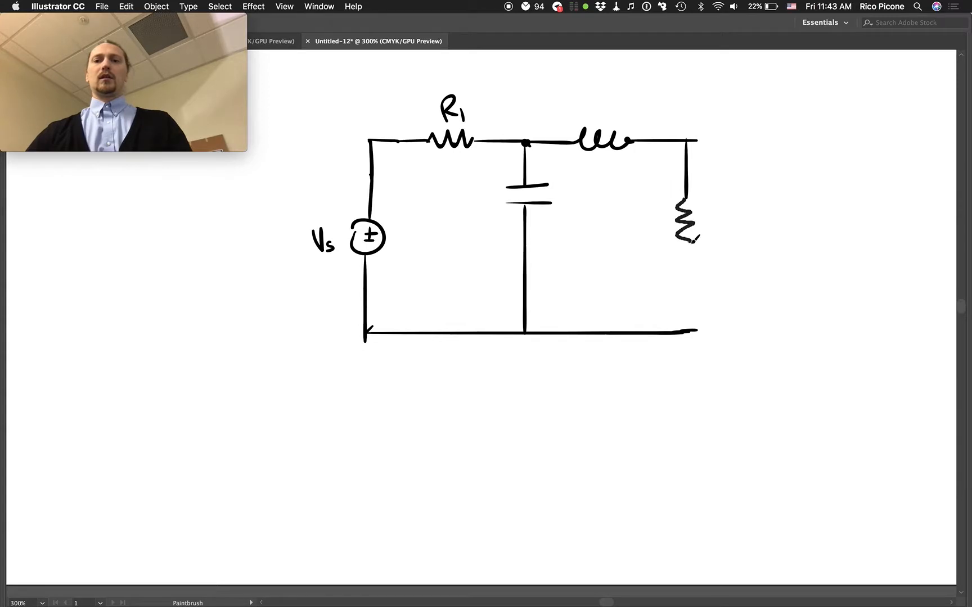
left_click_drag(688, 256, 687, 331)
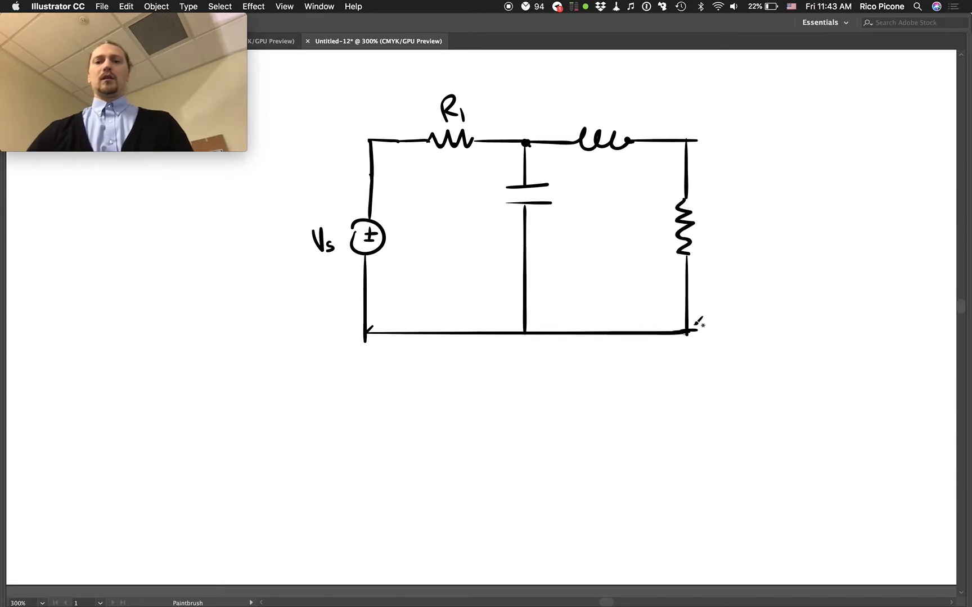
Label the elements R2, C and L on the ladder circuit
left_click_drag(713, 212, 747, 236)
left_click_drag(577, 183, 579, 204)
left_click_drag(600, 99, 613, 117)
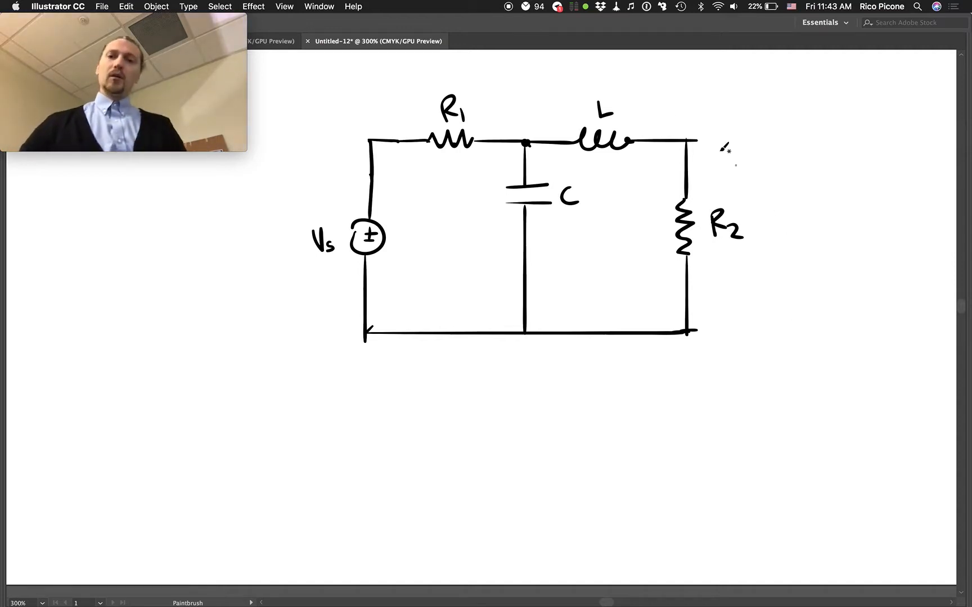
Extend both wires to output terminal dots marked + and −, labelled v_o
left_click_drag(687, 140, 788, 139)
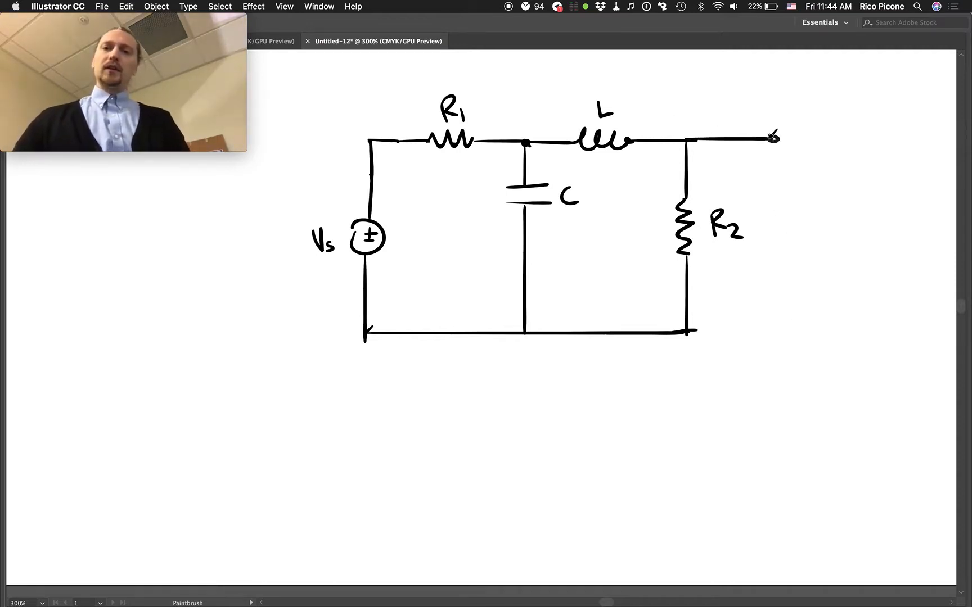
left_click(775, 139)
left_click_drag(687, 330, 773, 330)
left_click(773, 330)
mouse_move(800, 130)
left_mouse_down()
mouse_move(800, 151)
mouse_move(808, 141)
left_mouse_up()
left_click_drag(791, 328, 804, 328)
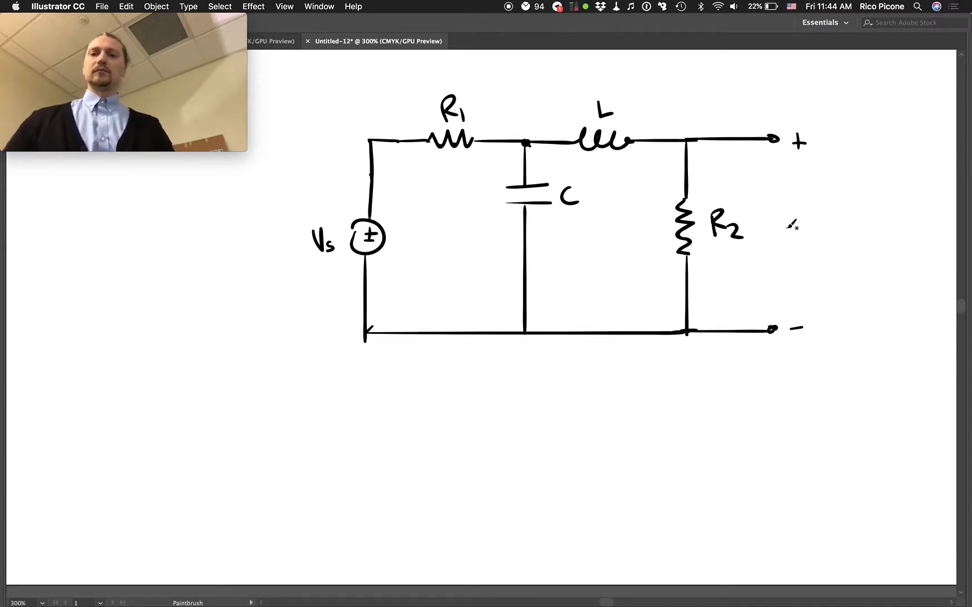
mouse_move(784, 219)
left_mouse_down()
mouse_move(813, 220)
mouse_move(818, 240)
left_mouse_up()
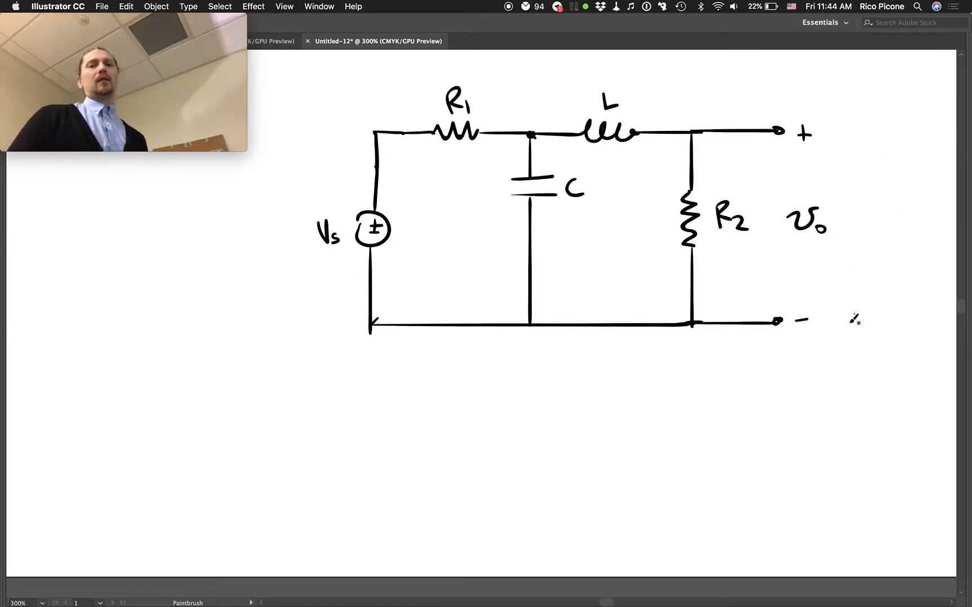
scroll(856, 301, "down", 2)
scroll(855, 301, "up", 4)
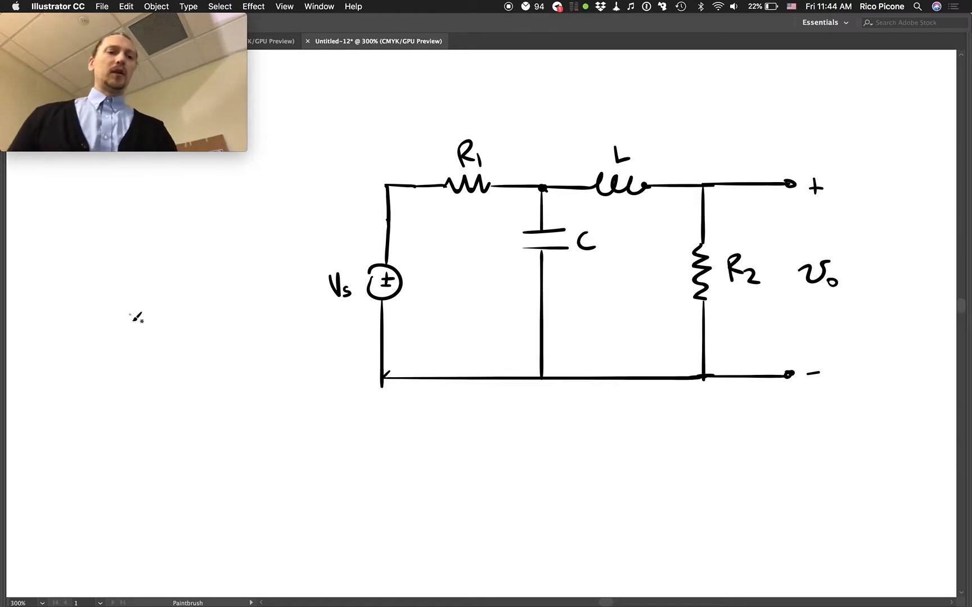
Write the source phasor Vs = Ae^jφ to the left of the circuit
mouse_move(131, 322)
left_mouse_down()
mouse_move(150, 325)
mouse_move(146, 348)
mouse_move(177, 327)
left_mouse_up()
left_click_drag(161, 335, 176, 334)
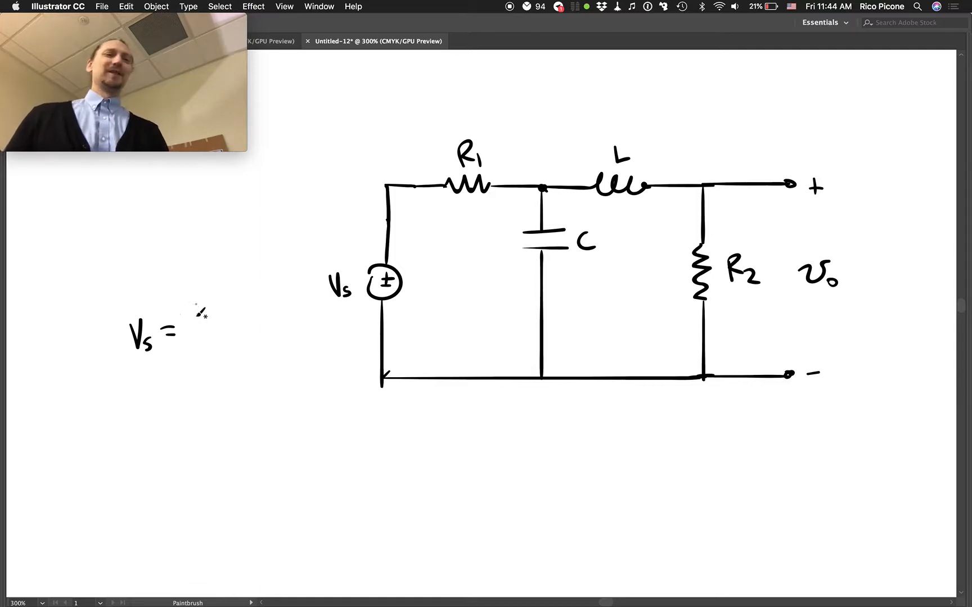
mouse_move(189, 344)
left_mouse_down()
mouse_move(200, 318)
mouse_move(213, 339)
mouse_move(238, 331)
left_mouse_up()
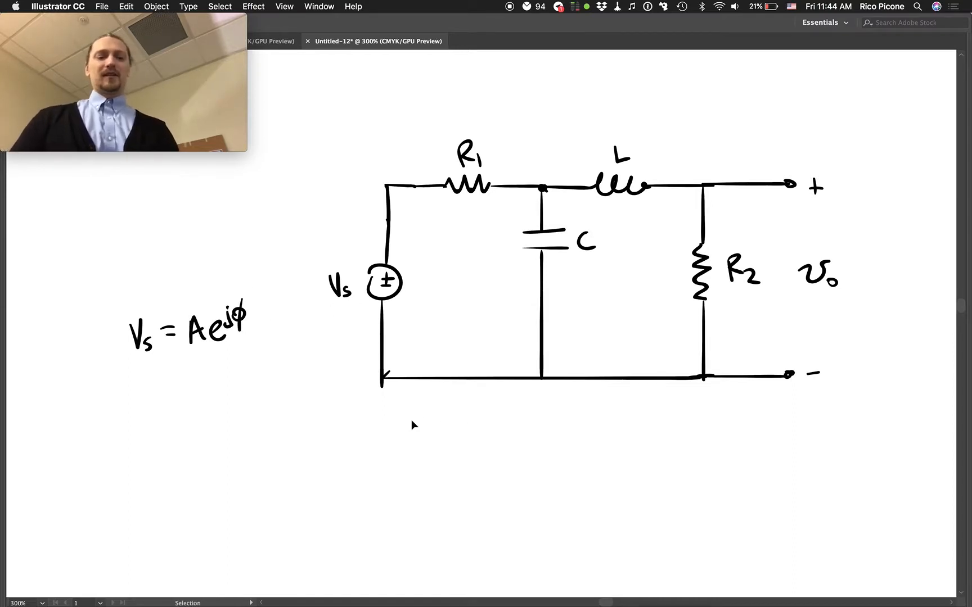
Select the older handwritten notes and move them far to the right
key("super+a")
key("v")
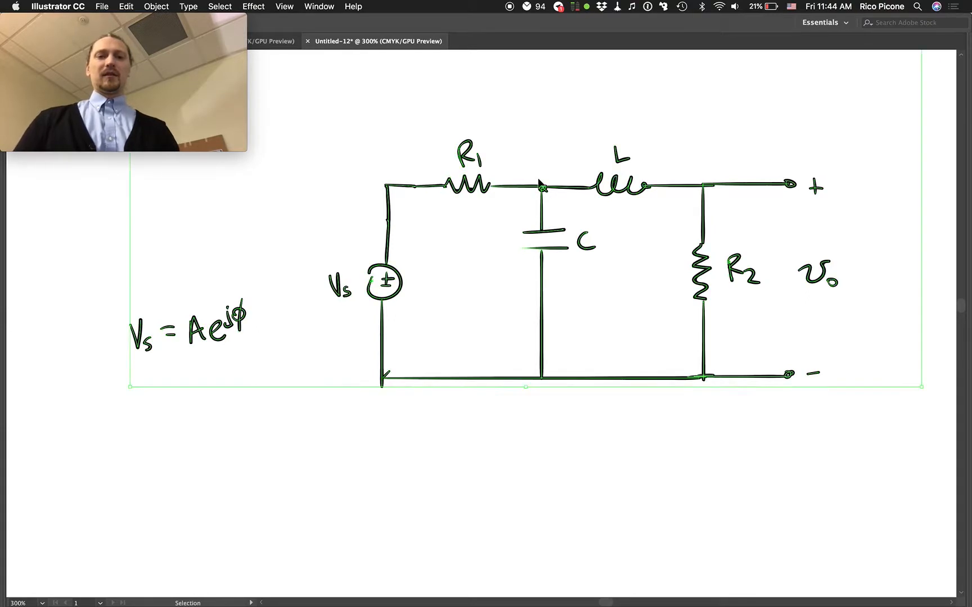
scroll(544, 187, "down", 3)
scroll(543, 188, "up", 10)
left_click(553, 198)
scroll(730, 198, "up", 8)
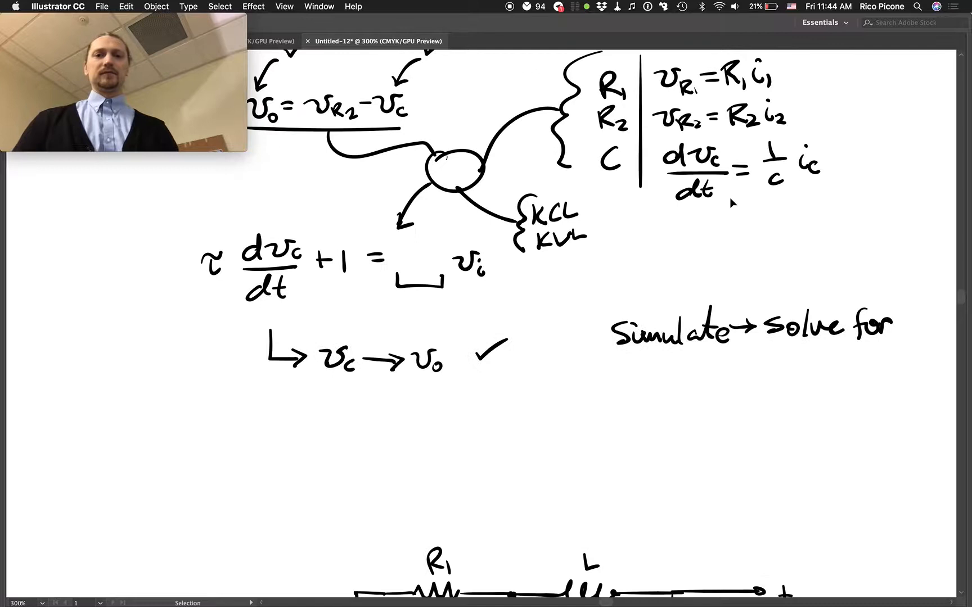
left_click_drag(915, 399, 362, 82)
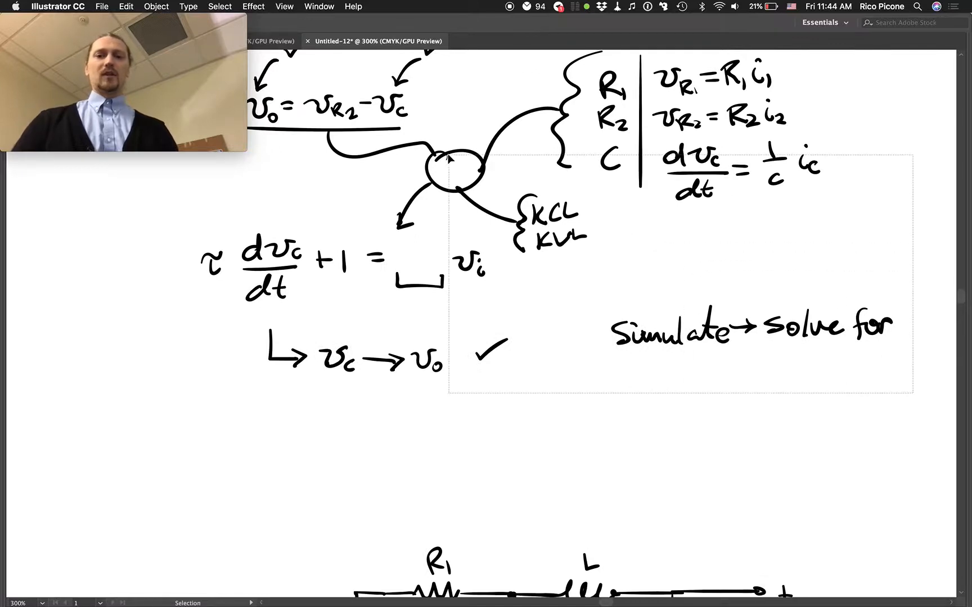
scroll(324, 63, "up", 10)
scroll(210, 45, "up", 8)
scroll(200, 45, "up", 5)
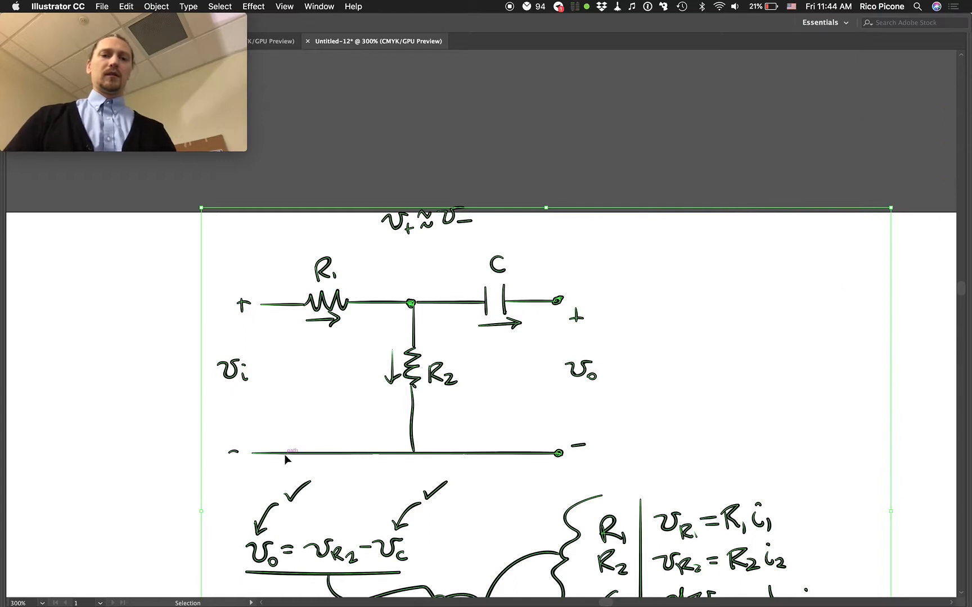
left_click_drag(288, 458, 949, 393)
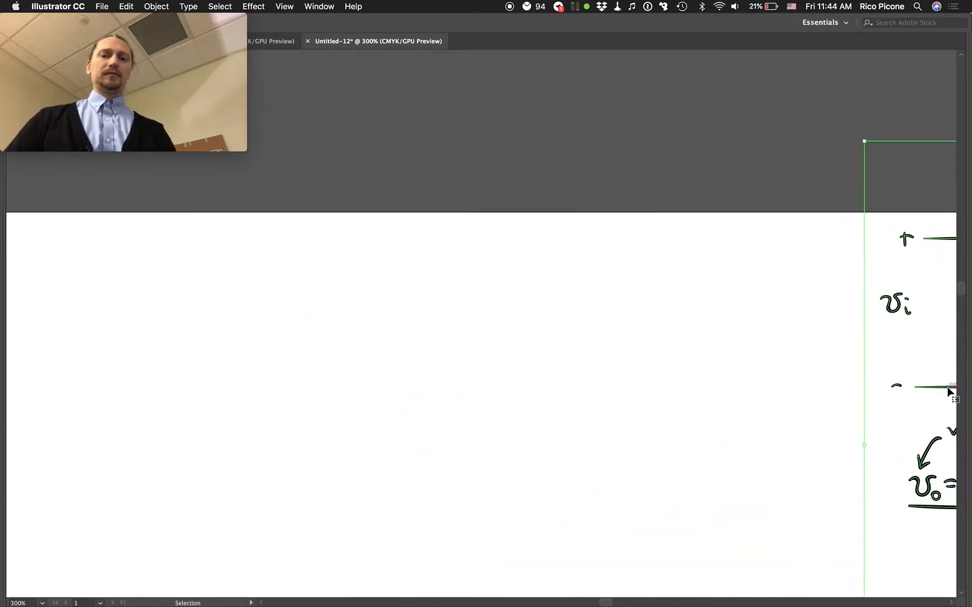
scroll(950, 393, "down", 5)
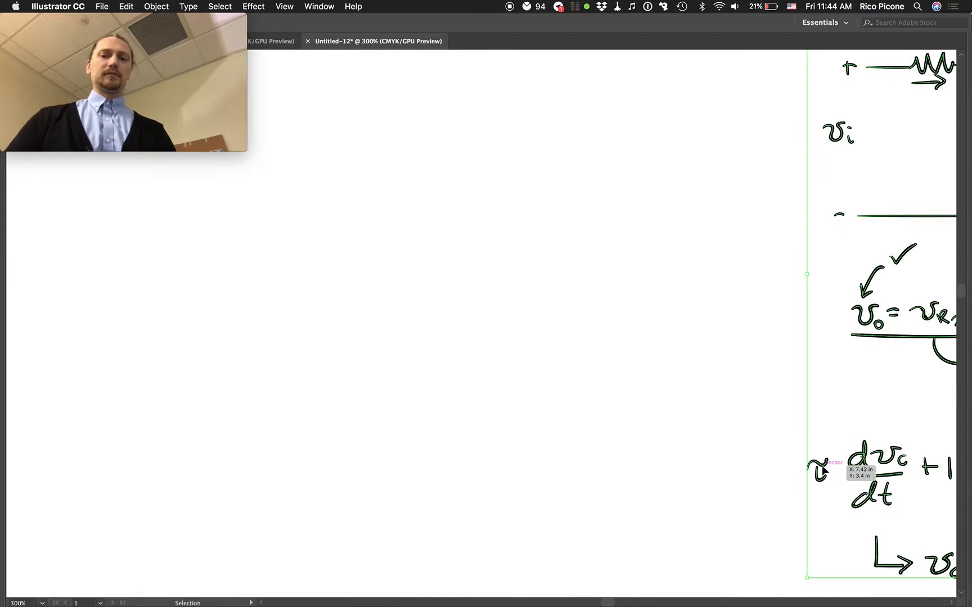
scroll(829, 470, "right", 5)
scroll(613, 484, "down", 5)
scroll(613, 484, "down", 3)
scroll(613, 484, "up", 2)
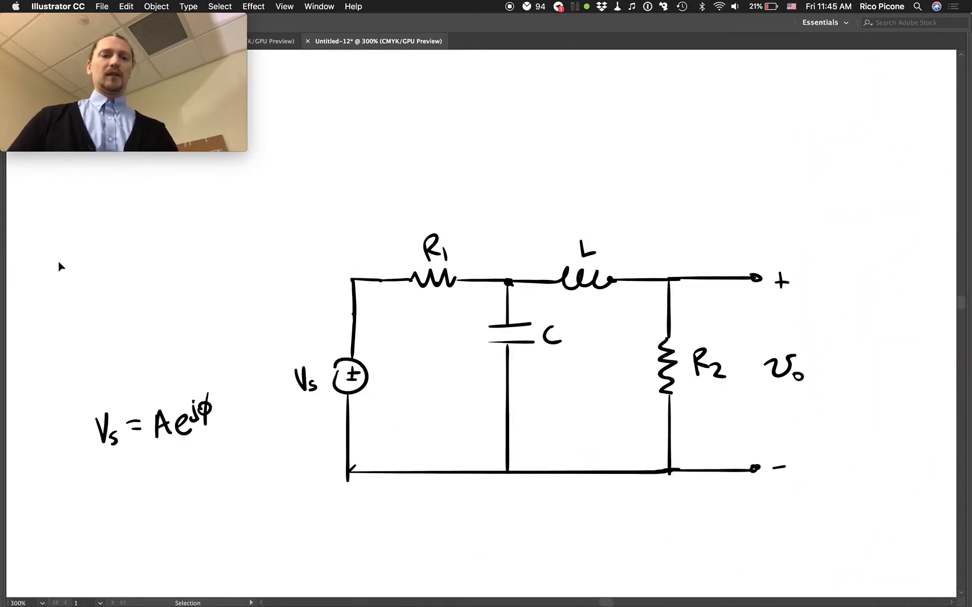
Shift the RLC circuit and its Vs equation slightly upward, then return to brush drawing
left_click_drag(60, 252, 829, 538)
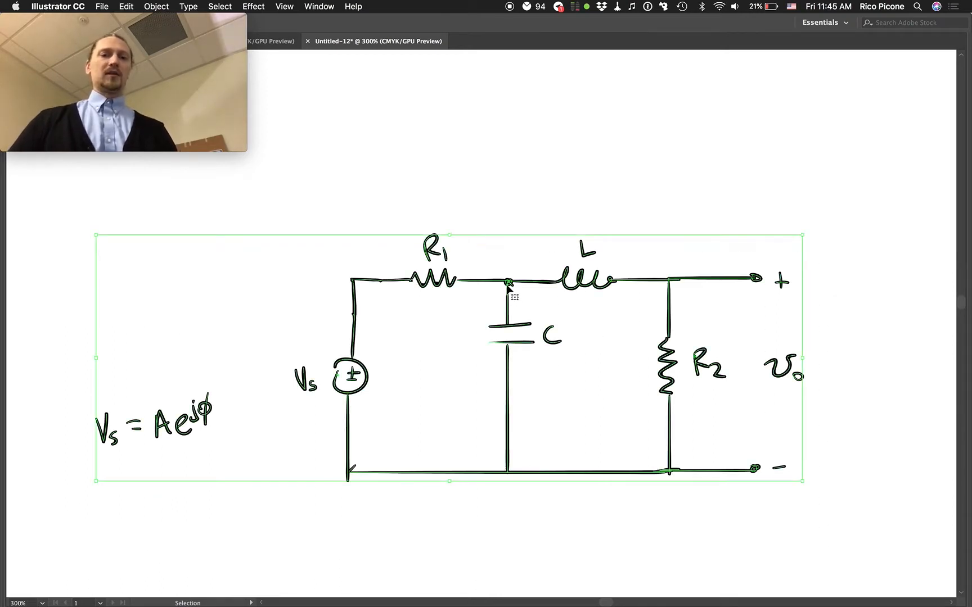
left_click_drag(508, 287, 445, 65)
key("super+z")
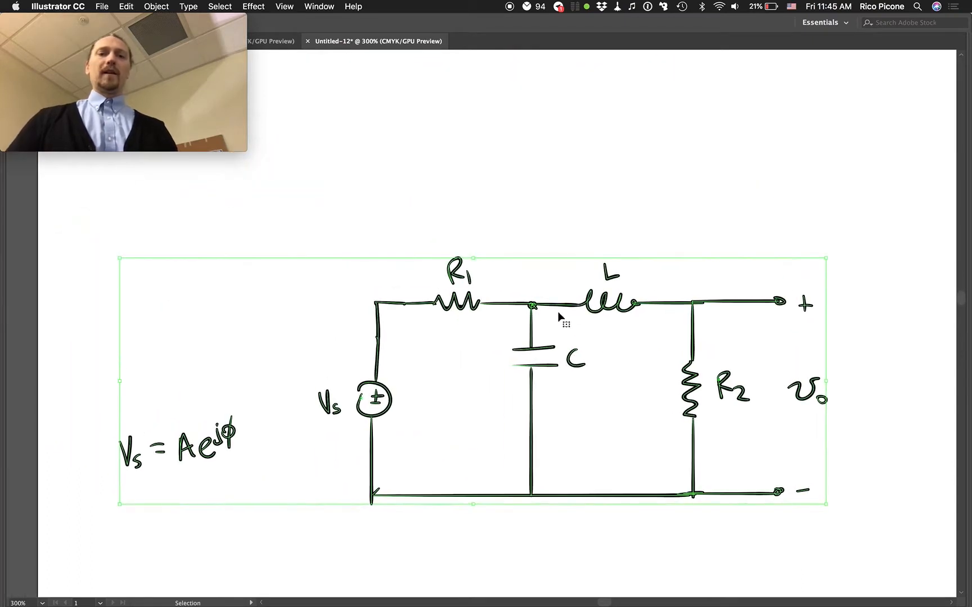
left_click_drag(602, 309, 597, 86)
key("super+z")
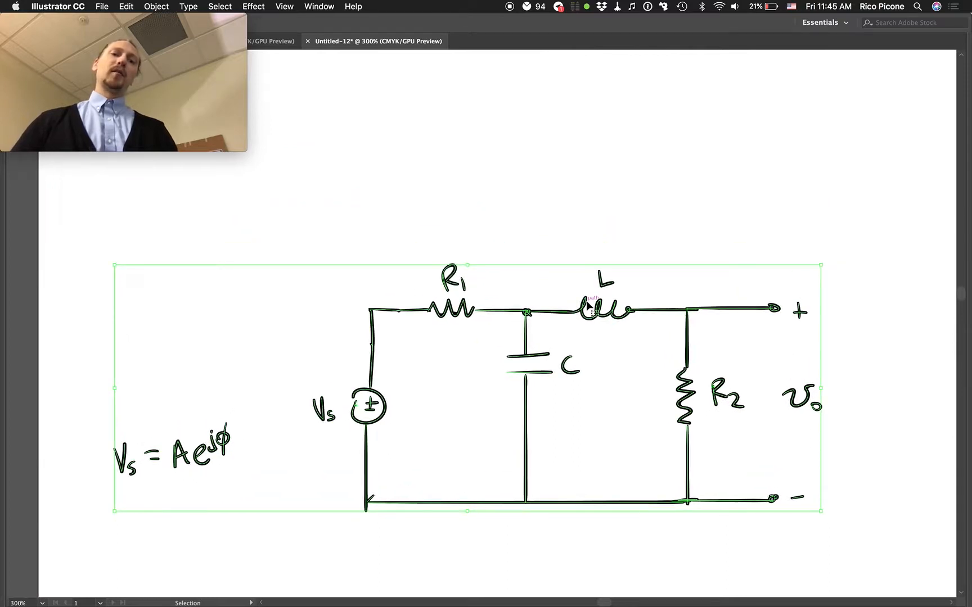
left_click_drag(588, 307, 603, 59)
key("super+z")
scroll(536, 263, "up", 1)
left_click_drag(567, 275, 565, 229)
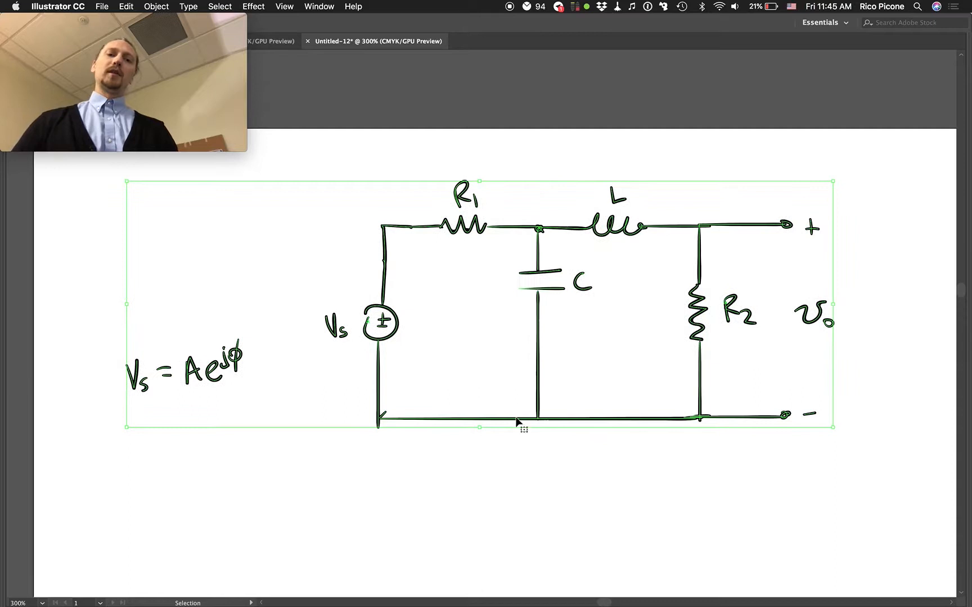
left_click(516, 429)
key("b")
scroll(506, 454, "down", 3)
scroll(506, 453, "down", 2)
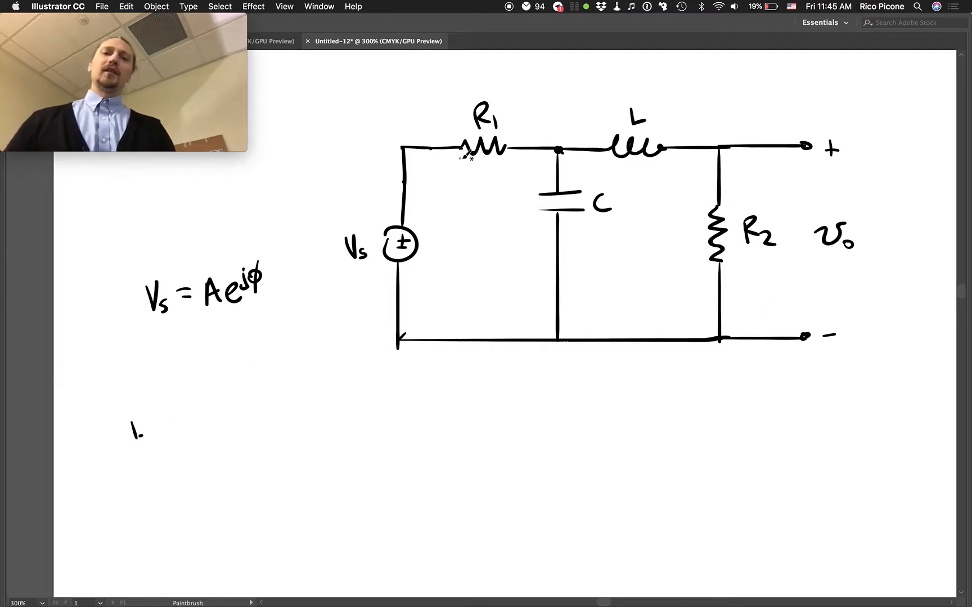
Draw current arrows on R1, L and R2 in the circuit
mouse_move(462, 162)
left_mouse_down()
mouse_move(501, 162)
mouse_move(524, 216)
mouse_move(530, 209)
left_mouse_up()
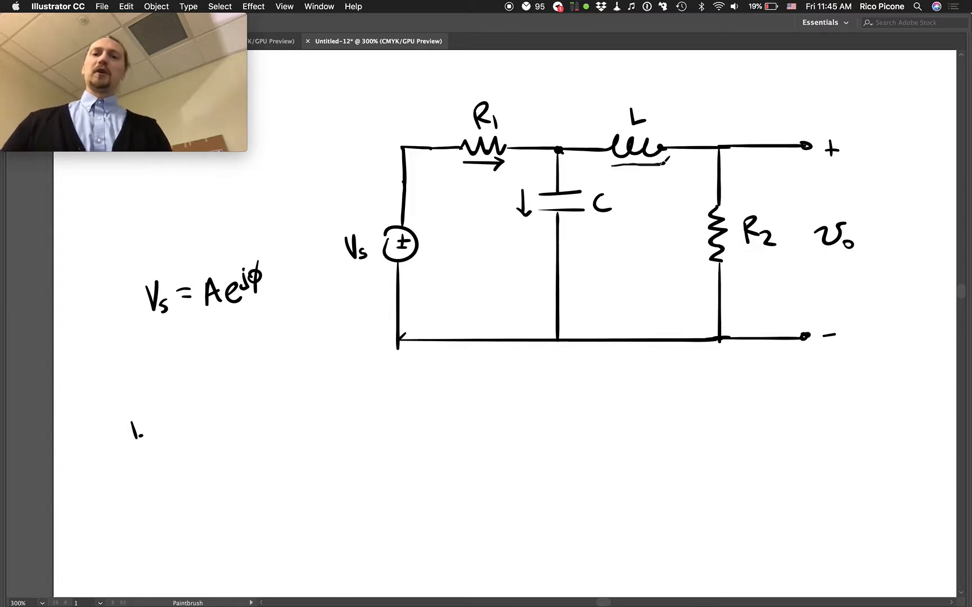
left_click_drag(657, 152, 668, 169)
mouse_move(699, 216)
left_mouse_down()
mouse_move(696, 246)
mouse_move(706, 236)
left_mouse_up()
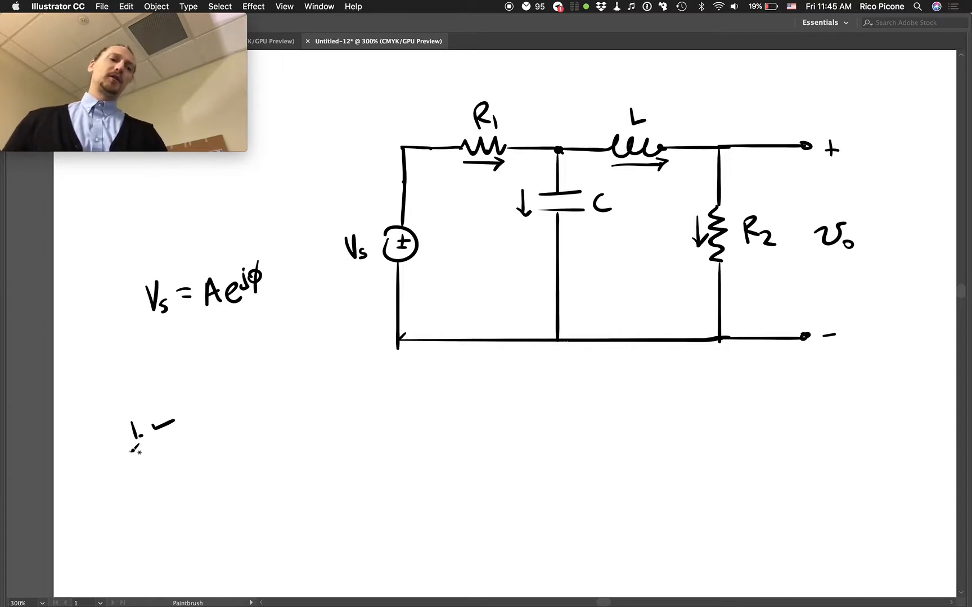
Write steps 2 and 3 in the list and begin the word Elemental after 3
mouse_move(126, 454)
left_mouse_down()
mouse_move(140, 464)
mouse_move(129, 483)
left_mouse_up()
left_click(144, 493)
scroll(182, 457, "down", 3)
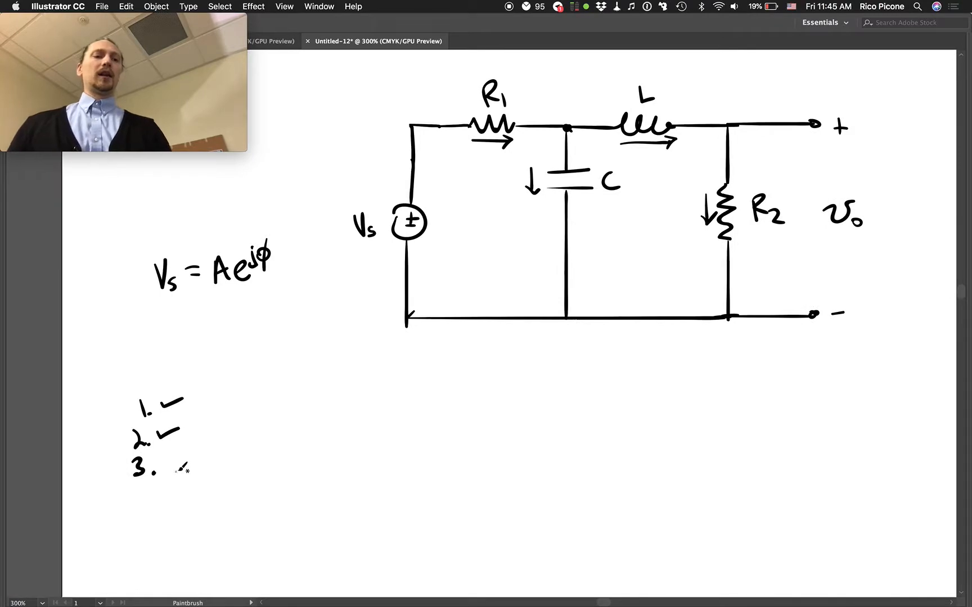
mouse_move(185, 450)
left_mouse_down()
mouse_move(168, 452)
mouse_move(172, 475)
left_mouse_up()
mouse_move(171, 462)
left_mouse_down()
mouse_move(188, 461)
mouse_move(190, 474)
left_mouse_up()
mouse_move(192, 444)
left_mouse_down()
mouse_move(197, 472)
mouse_move(326, 468)
mouse_move(337, 480)
left_mouse_up()
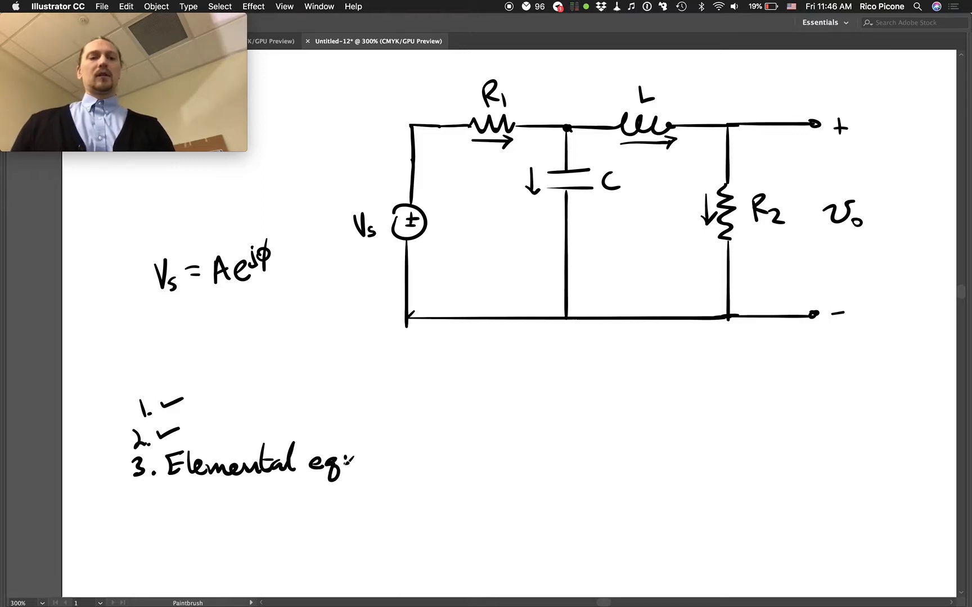
Finish 'Elemental eq:', list R1 and R2 below it and draw a vertical divider to their right
left_click(346, 468)
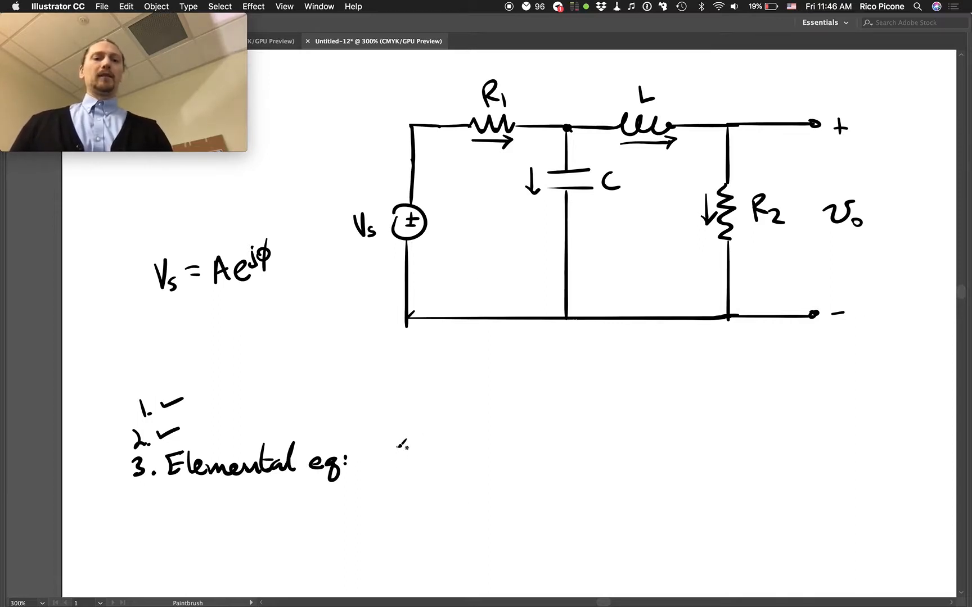
left_click_drag(378, 465, 405, 458)
mouse_move(379, 494)
left_mouse_down()
mouse_move(395, 479)
mouse_move(409, 499)
mouse_move(395, 572)
left_mouse_up()
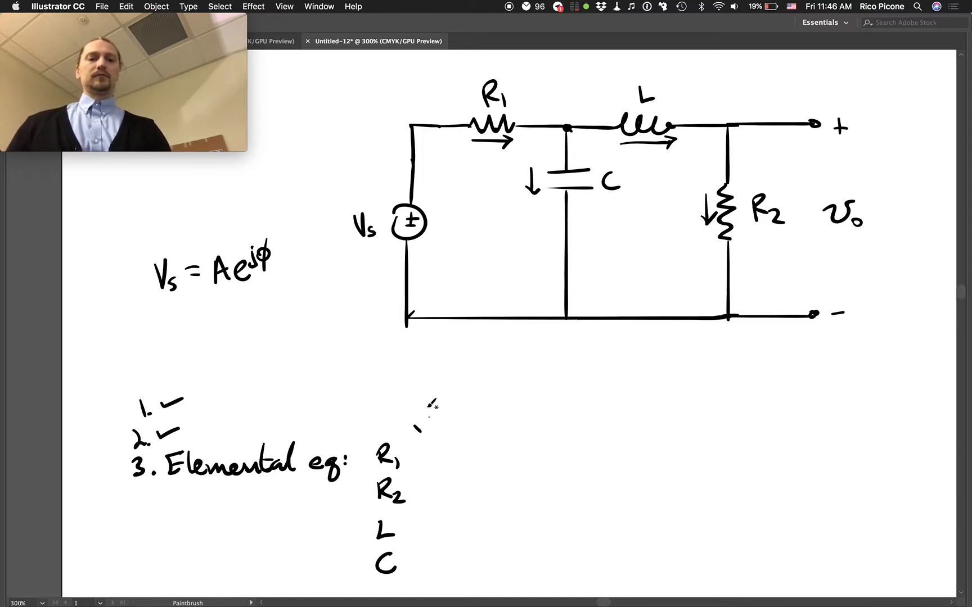
left_click_drag(422, 433, 422, 588)
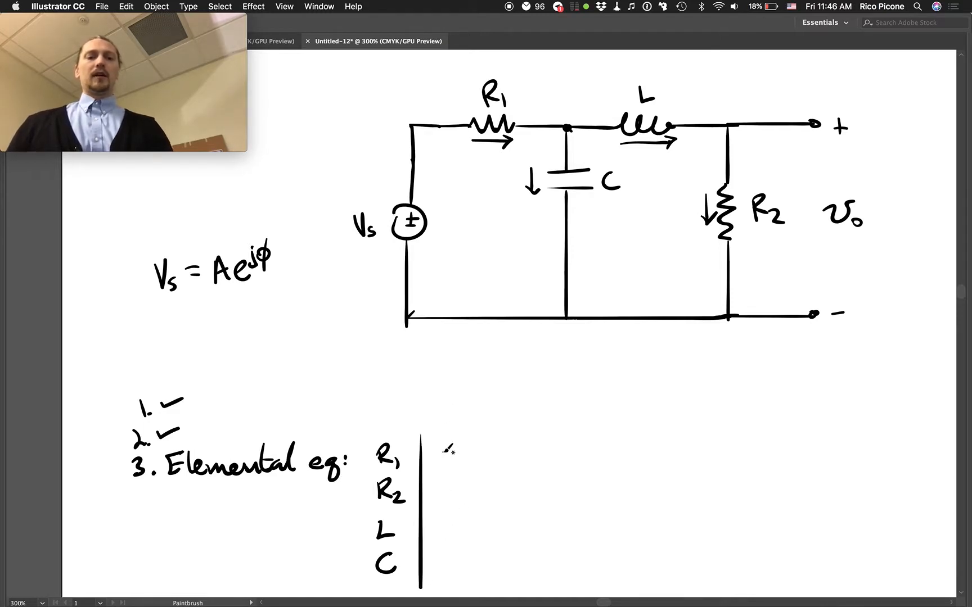
scroll(467, 444, "down", 5)
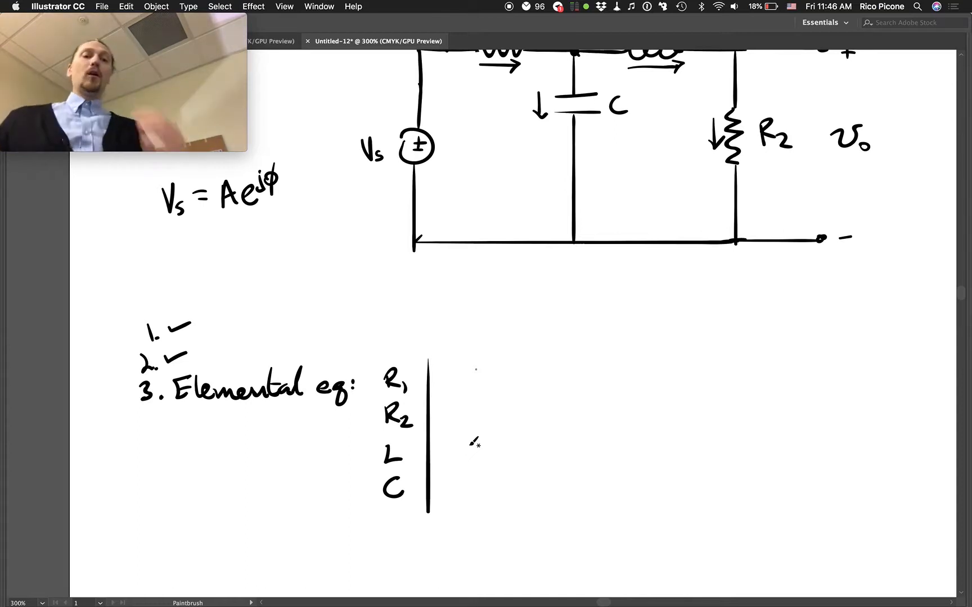
key("Tab")
key("Tab")
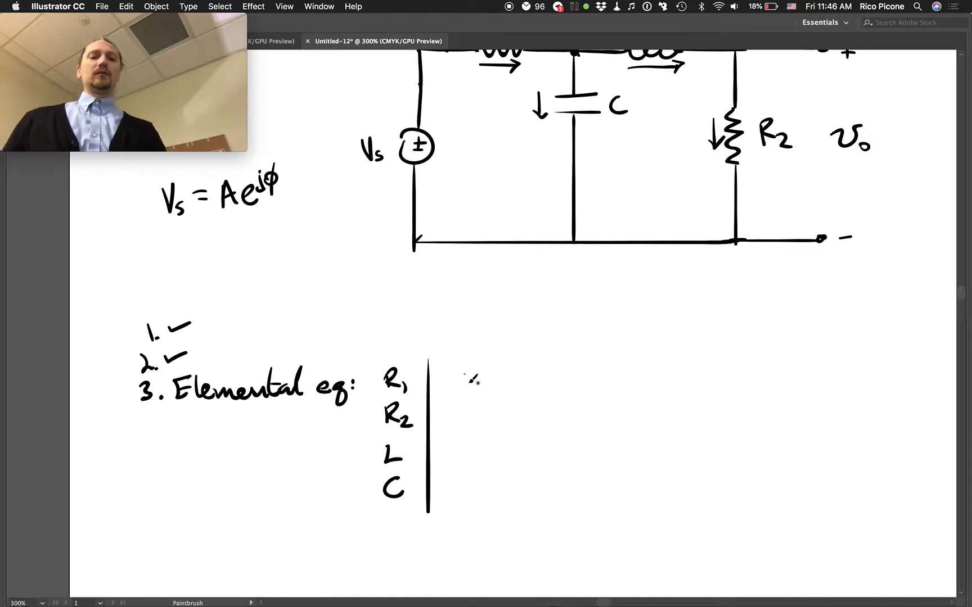
scroll(456, 386, "up", 3)
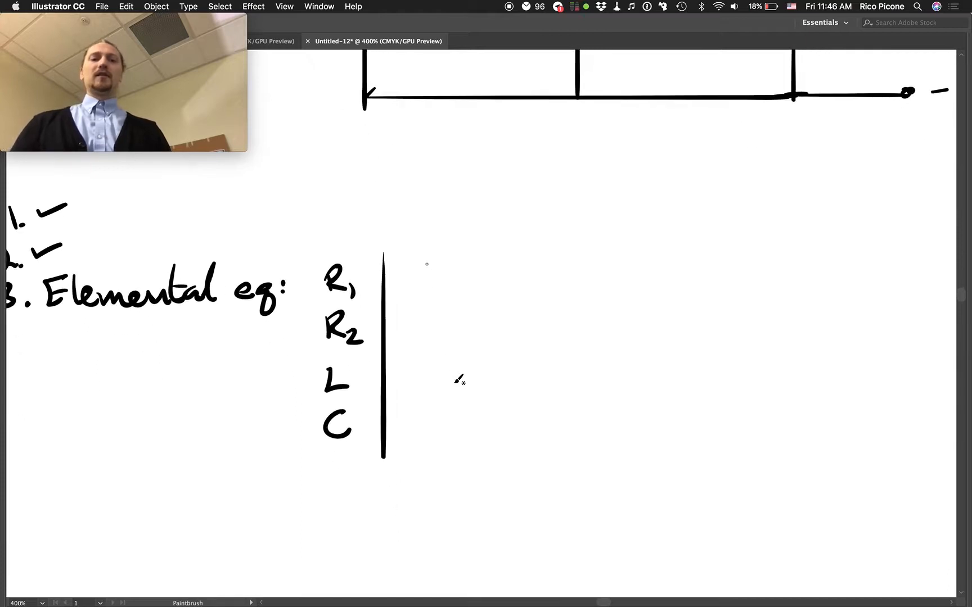
Handwrite vR1 = iR1 ZR1 and vR2 = iR2 ZR2 in the R1 and R2 rows
mouse_move(410, 270)
left_mouse_down()
mouse_move(438, 270)
mouse_move(456, 287)
mouse_move(479, 270)
left_mouse_up()
mouse_move(465, 279)
left_mouse_down()
mouse_move(521, 285)
mouse_move(541, 259)
mouse_move(551, 282)
mouse_move(565, 284)
left_mouse_up()
left_click(492, 256)
left_click_drag(411, 316, 464, 343)
left_click_drag(467, 322, 597, 336)
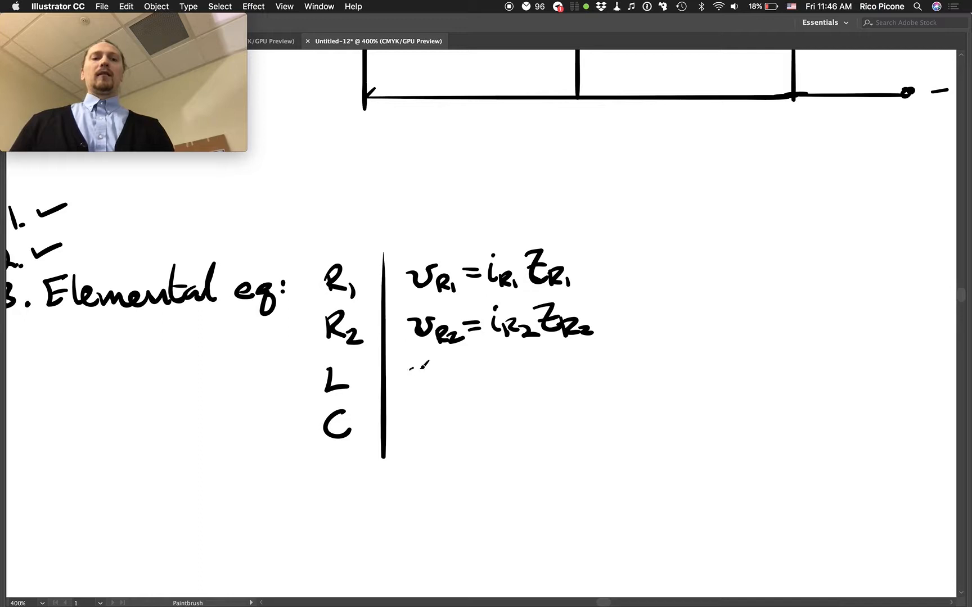
Handwrite vL = iL ZL and vC = iC ZC in the L and C rows
mouse_move(410, 366)
left_mouse_down()
mouse_move(503, 380)
mouse_move(503, 355)
left_mouse_up()
mouse_move(510, 363)
left_mouse_down()
mouse_move(525, 381)
mouse_move(575, 377)
left_mouse_up()
mouse_move(411, 412)
left_mouse_down()
mouse_move(455, 430)
mouse_move(478, 413)
left_mouse_up()
left_click_drag(465, 423, 566, 425)
scroll(757, 358, "up", 3)
scroll(757, 357, "up", 5)
scroll(757, 357, "up", 3)
scroll(757, 357, "down", 5)
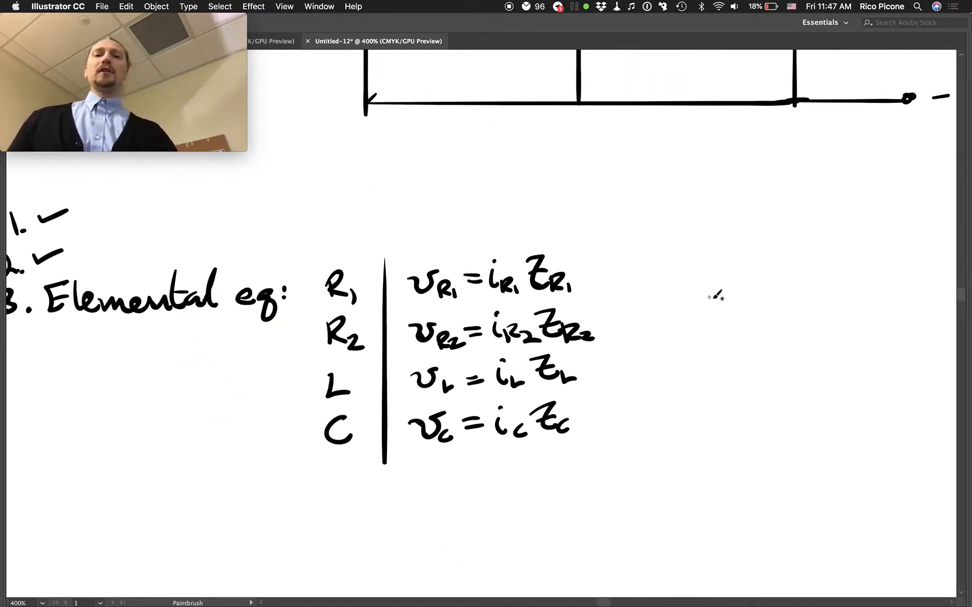
scroll(716, 297, "down", 3)
scroll(717, 296, "right", 3)
scroll(718, 297, "down", 1)
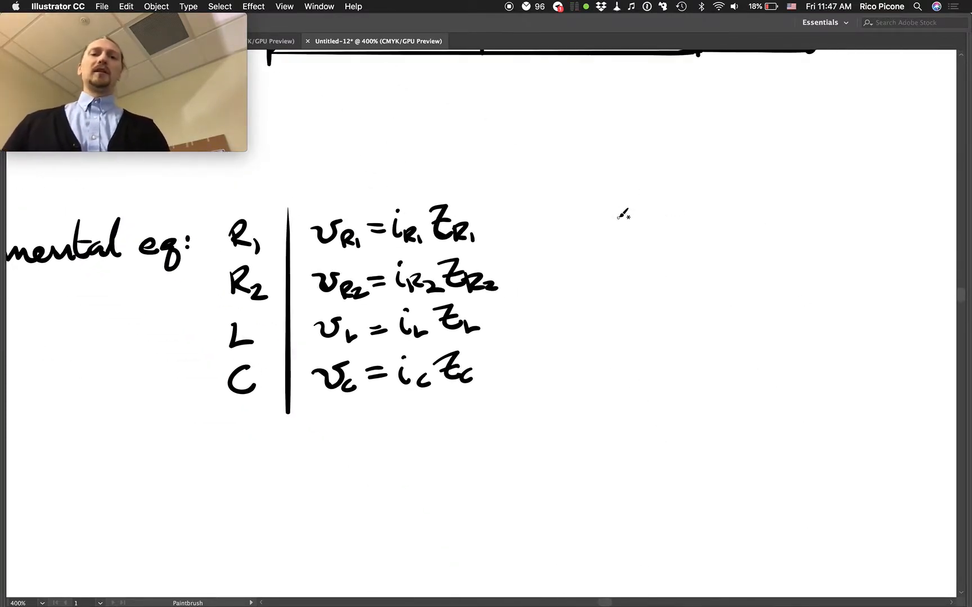
Write the resistor impedances Z_R1 = R1 and Z_R2 = R2 right of the table
left_click_drag(616, 207, 637, 219)
mouse_move(671, 209)
left_mouse_down()
mouse_move(650, 229)
mouse_move(674, 210)
left_mouse_up()
left_click_drag(660, 218, 676, 218)
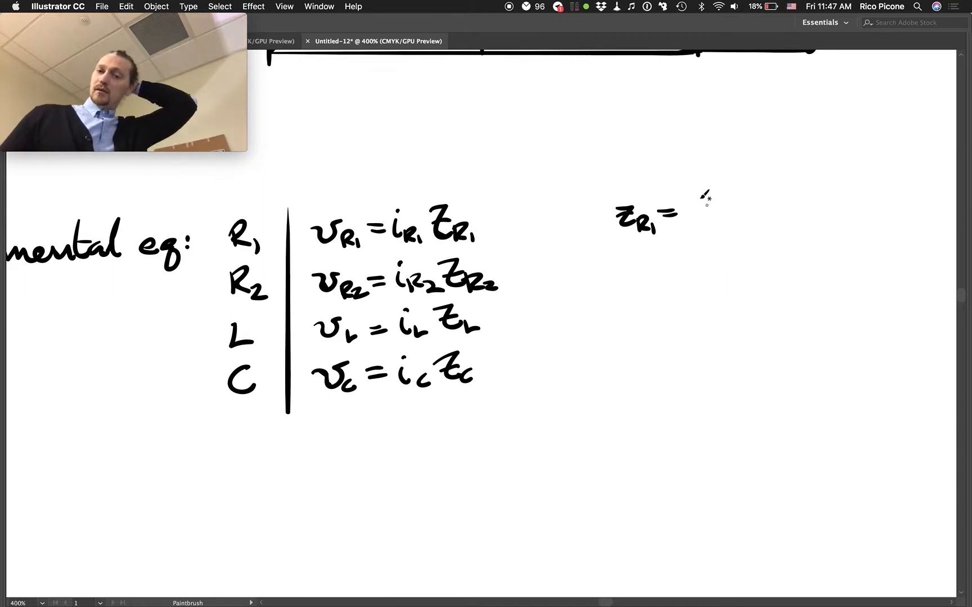
mouse_move(696, 207)
left_mouse_down()
mouse_move(706, 216)
mouse_move(691, 225)
mouse_move(707, 226)
left_mouse_up()
left_click_drag(711, 208, 714, 231)
mouse_move(604, 264)
left_mouse_down()
mouse_move(642, 286)
mouse_move(660, 286)
mouse_move(685, 262)
mouse_move(686, 272)
left_mouse_up()
mouse_move(683, 259)
left_mouse_down()
mouse_move(687, 283)
mouse_move(722, 278)
left_mouse_up()
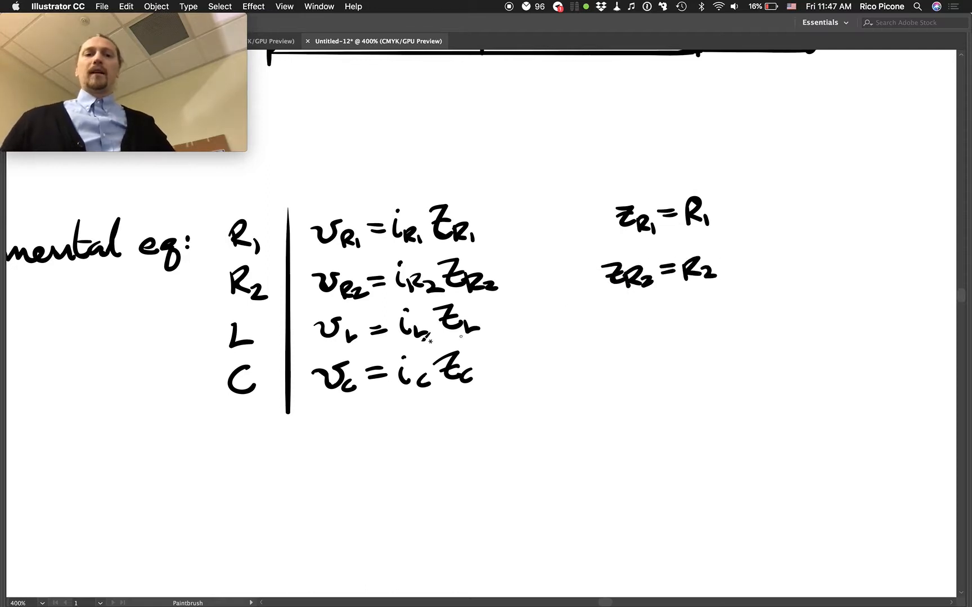
Write Z_L = jωL and, after an undo, the capacitor impedance Zc = −j 1/ωC
left_click_drag(610, 317, 623, 327)
mouse_move(634, 317)
left_mouse_down()
mouse_move(629, 328)
mouse_move(644, 339)
left_mouse_up()
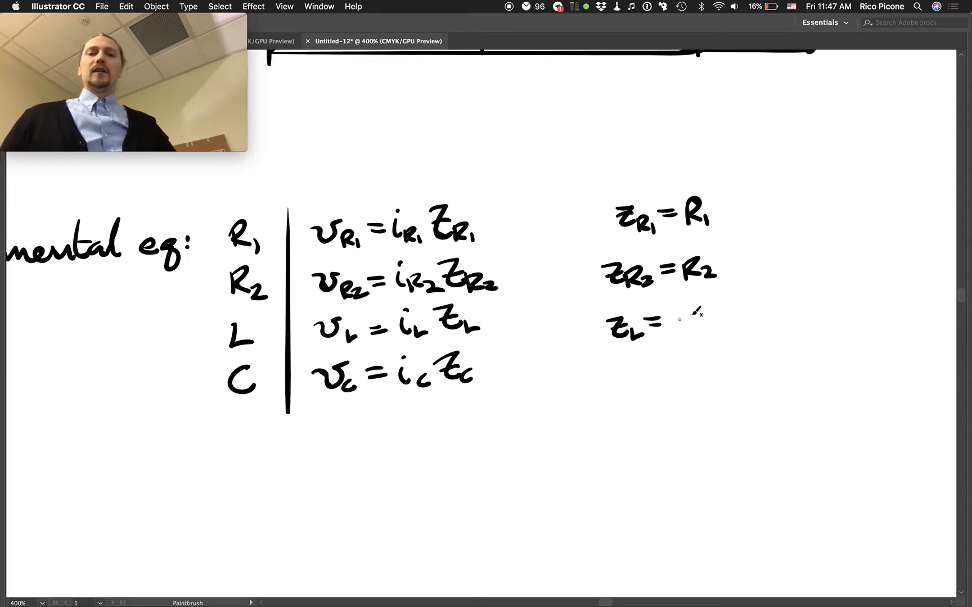
mouse_move(681, 309)
left_mouse_down()
mouse_move(674, 334)
mouse_move(733, 325)
left_mouse_up()
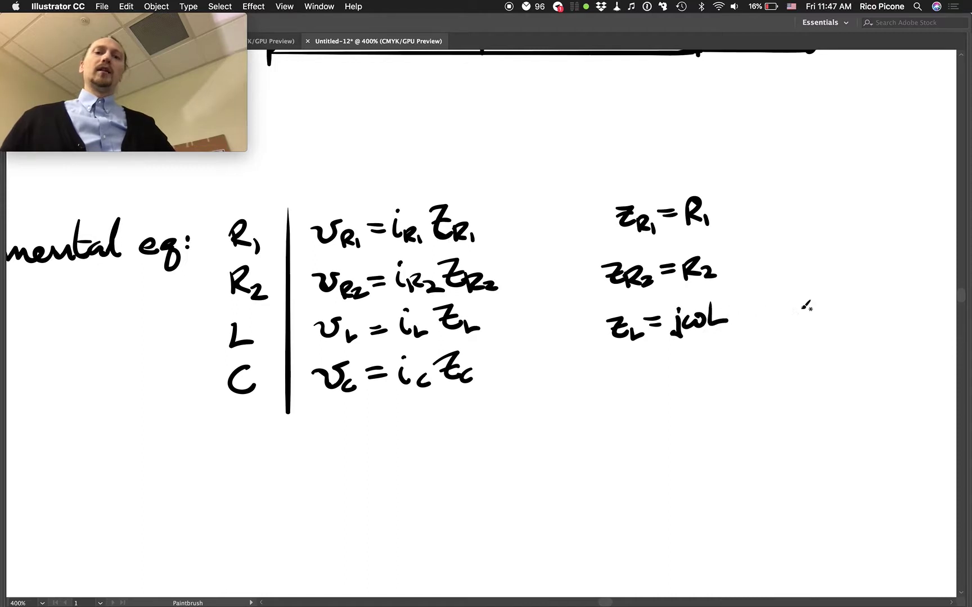
scroll(809, 285, "down", 3)
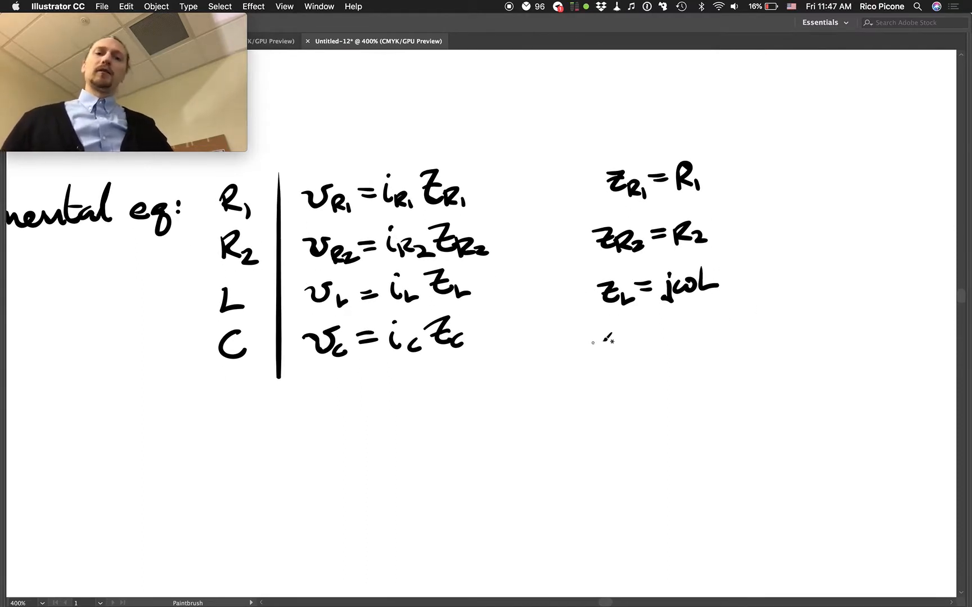
mouse_move(607, 325)
left_mouse_down()
mouse_move(630, 345)
mouse_move(654, 325)
mouse_move(713, 331)
mouse_move(692, 348)
mouse_move(711, 354)
left_mouse_up()
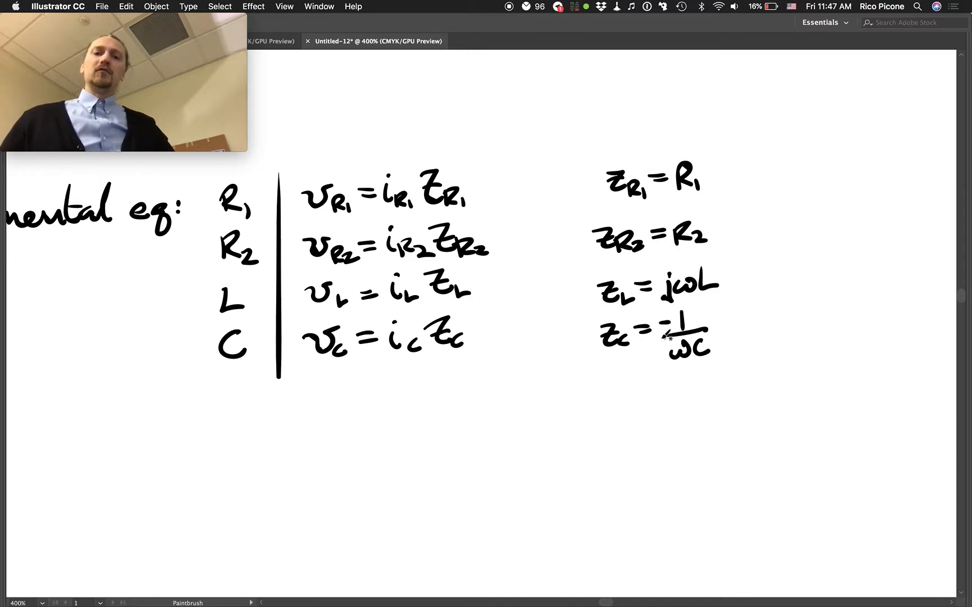
key("super+z")
key("super+z")
key("super+z")
key("super+z")
key("super+z")
mouse_move(662, 333)
left_mouse_down()
mouse_move(683, 331)
mouse_move(682, 352)
left_mouse_up()
mouse_move(692, 313)
left_mouse_down()
mouse_move(726, 328)
mouse_move(752, 324)
mouse_move(733, 341)
mouse_move(753, 349)
left_mouse_up()
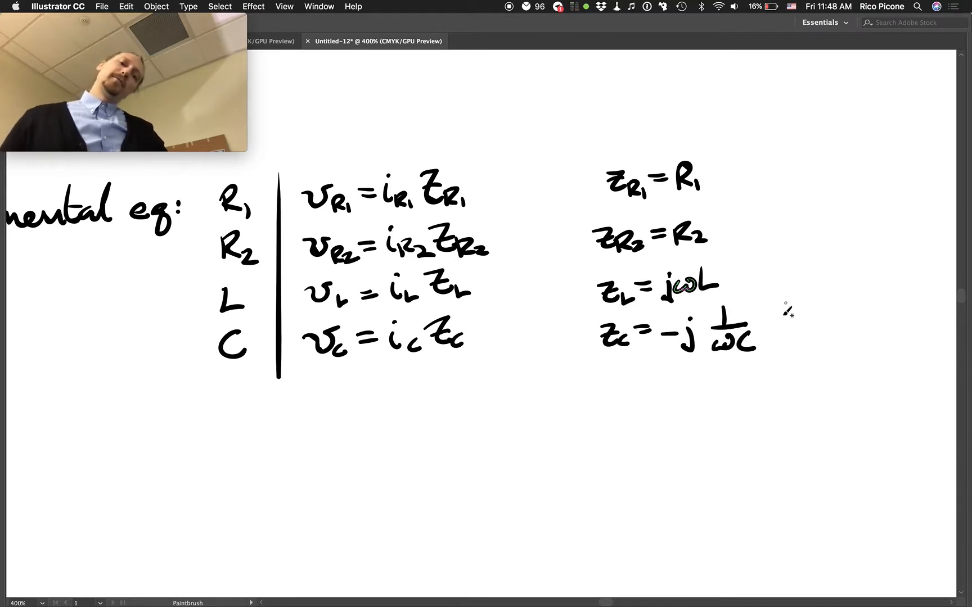
key("super+z")
scroll(830, 239, "down", 1)
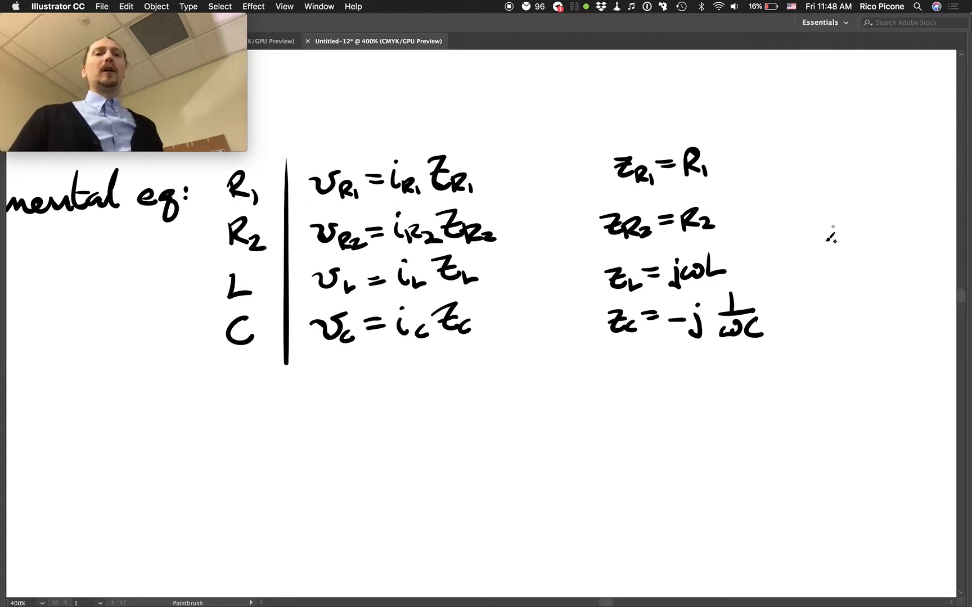
scroll(831, 236, "left", 5)
scroll(832, 237, "left", 5)
scroll(832, 236, "down", 1)
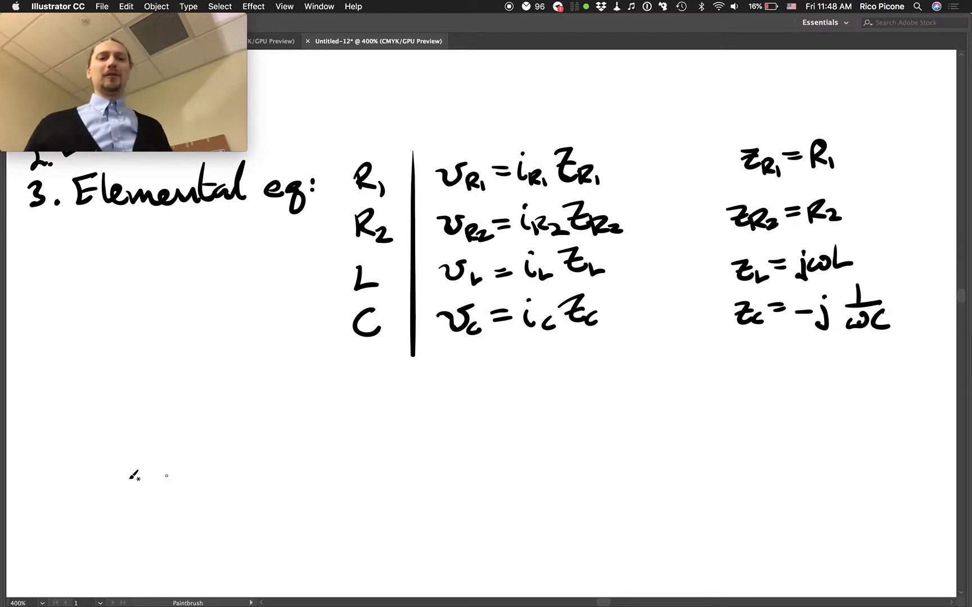
Write the heading '4. KCL' and dot the two top circuit junctions after R1 and above R2
mouse_move(25, 395)
left_mouse_down()
mouse_move(38, 418)
mouse_move(145, 414)
left_mouse_up()
scroll(251, 332, "up", 8)
scroll(250, 332, "up", 5)
scroll(250, 331, "right", 3)
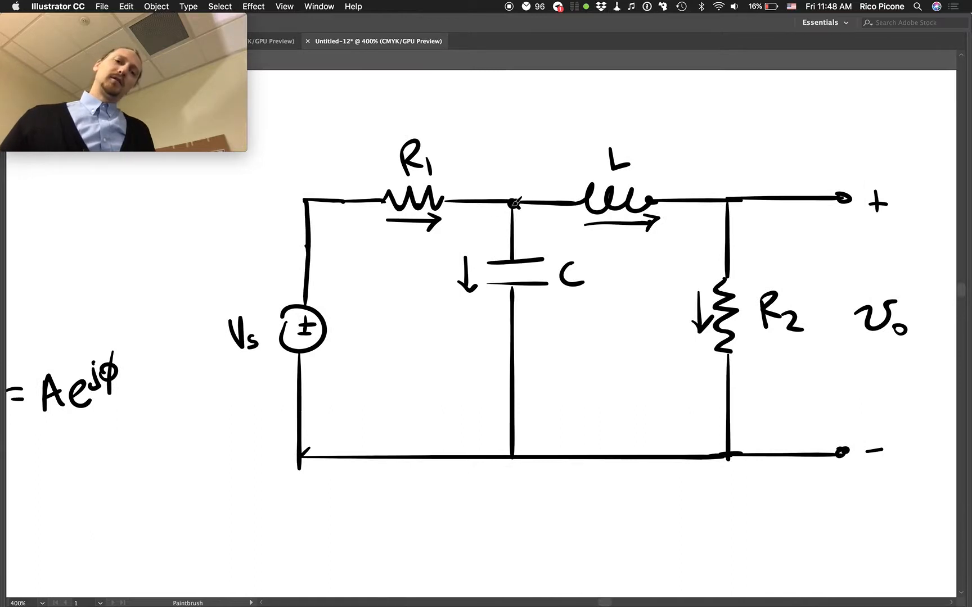
left_click(513, 204)
left_click_drag(729, 199, 731, 207)
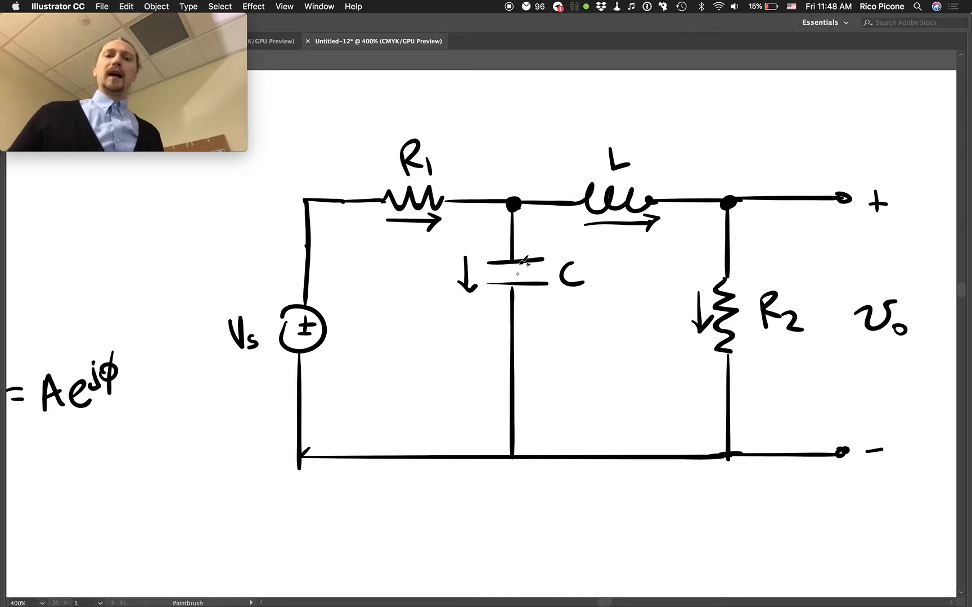
scroll(568, 204, "down", 10)
scroll(568, 204, "down", 10)
scroll(568, 203, "down", 5)
scroll(568, 204, "left", 3)
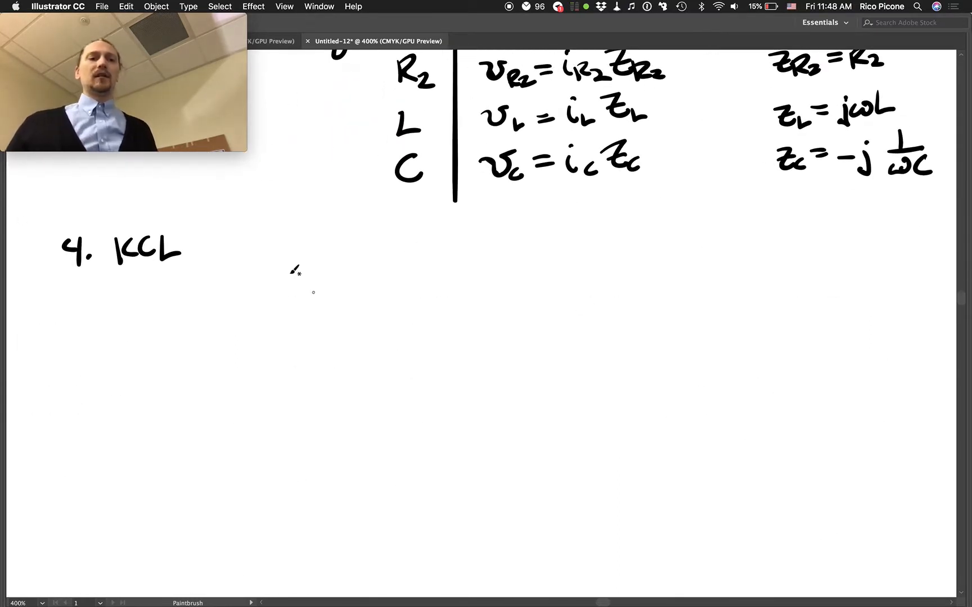
Handwrite the first KCL equation i_R = i_C + i_L
mouse_move(239, 240)
left_mouse_down()
mouse_move(243, 256)
mouse_move(265, 256)
mouse_move(277, 239)
left_mouse_up()
left_click(240, 227)
left_click_drag(264, 248, 324, 249)
left_click_drag(317, 242, 364, 253)
left_click(346, 222)
scroll(413, 244, "up", 5)
scroll(412, 244, "up", 5)
scroll(412, 244, "up", 5)
scroll(412, 244, "up", 3)
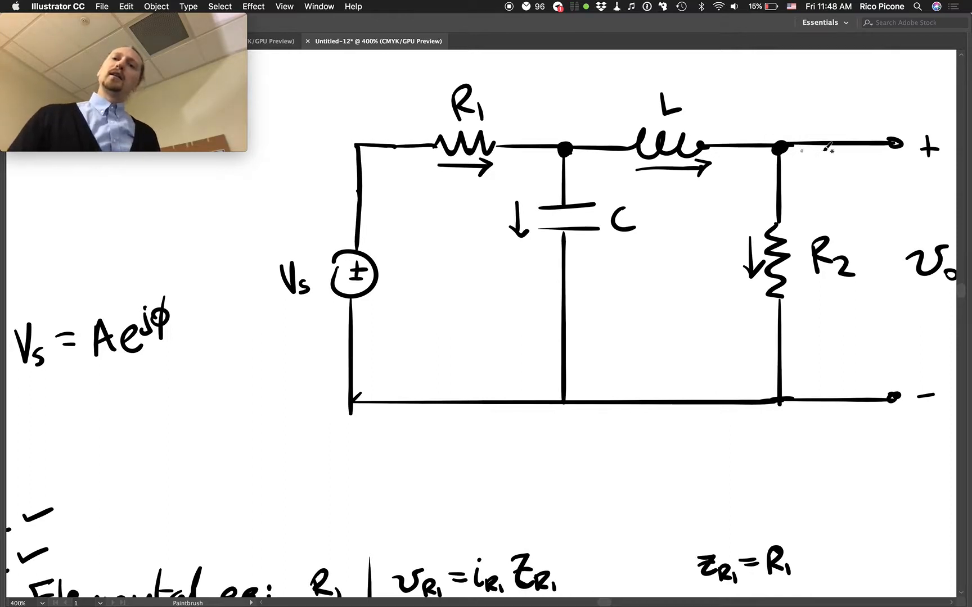
scroll(790, 150, "right", 5)
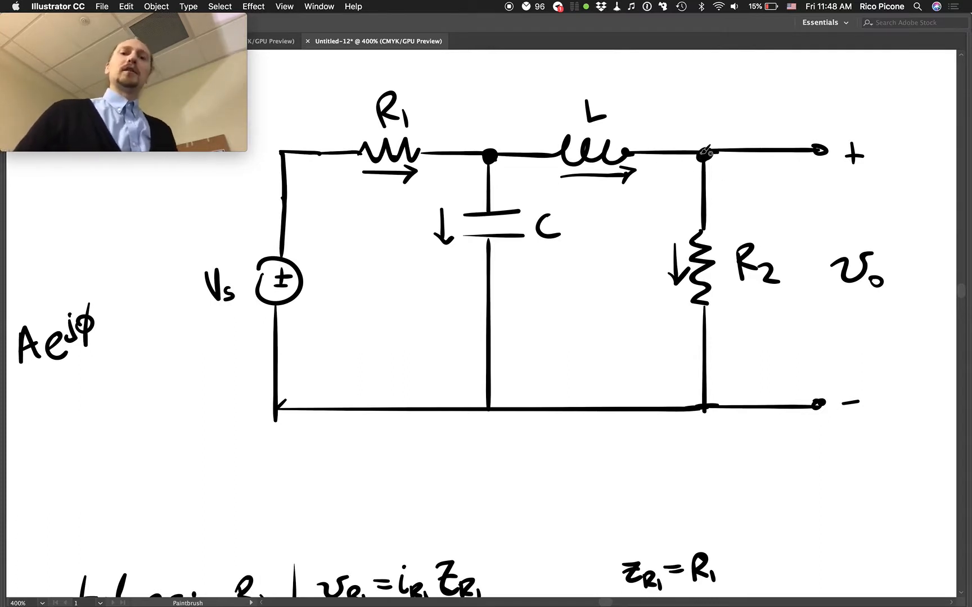
scroll(715, 255, "down", 5)
scroll(714, 254, "down", 8)
scroll(716, 254, "down", 5)
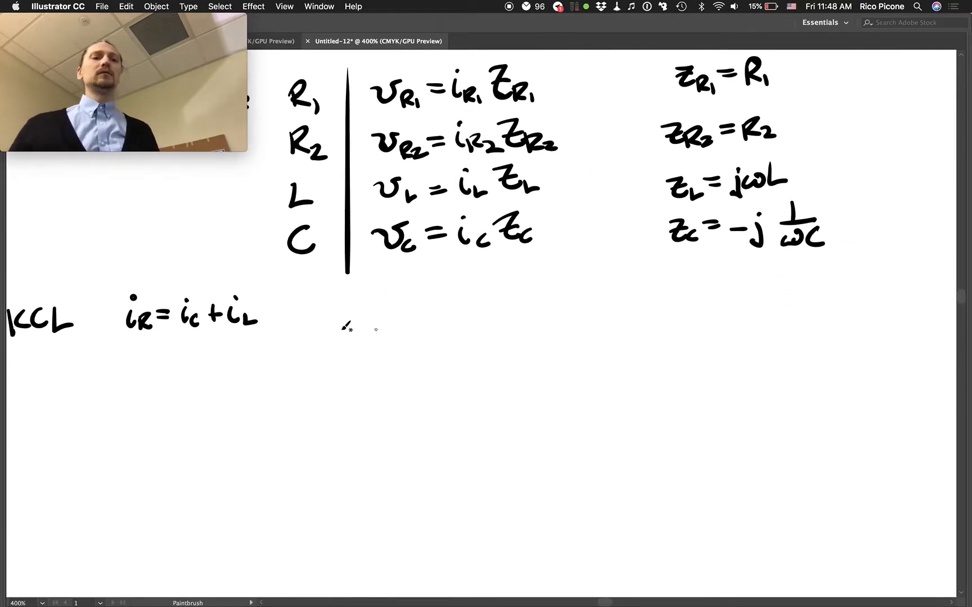
Handwrite the second KCL equation i_L = i_R2
mouse_move(344, 307)
left_mouse_down()
mouse_move(345, 325)
mouse_move(433, 327)
left_mouse_up()
left_click(345, 300)
left_click(407, 300)
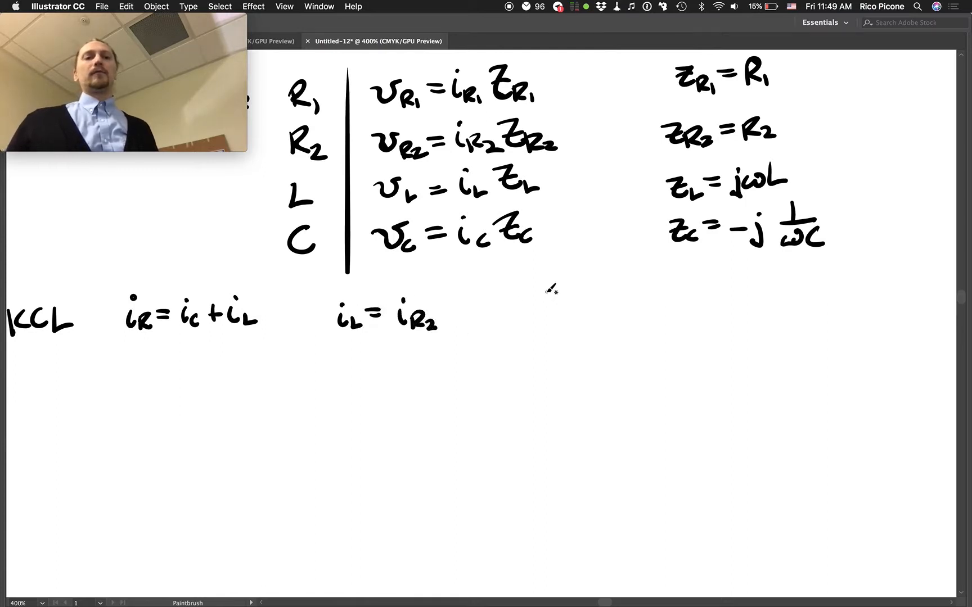
scroll(550, 290, "down", 3)
scroll(550, 290, "left", 5)
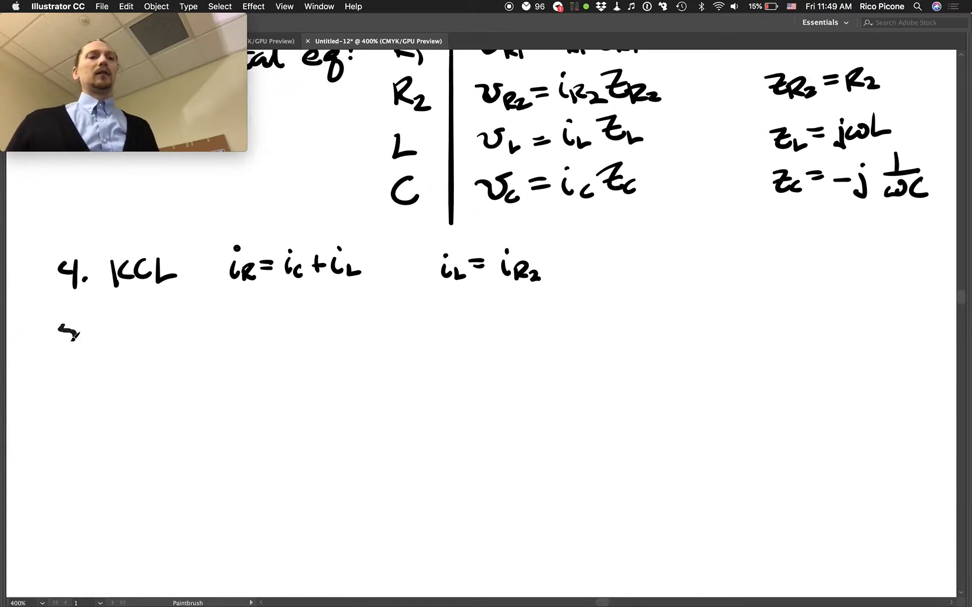
Write the heading '5. KVL' below the KCL step
left_click_drag(67, 319, 68, 343)
mouse_move(60, 317)
left_mouse_down()
mouse_move(83, 317)
mouse_move(118, 340)
mouse_move(148, 334)
mouse_move(158, 310)
left_mouse_up()
left_click(90, 339)
mouse_move(161, 310)
left_mouse_down()
mouse_move(161, 336)
mouse_move(176, 331)
left_mouse_up()
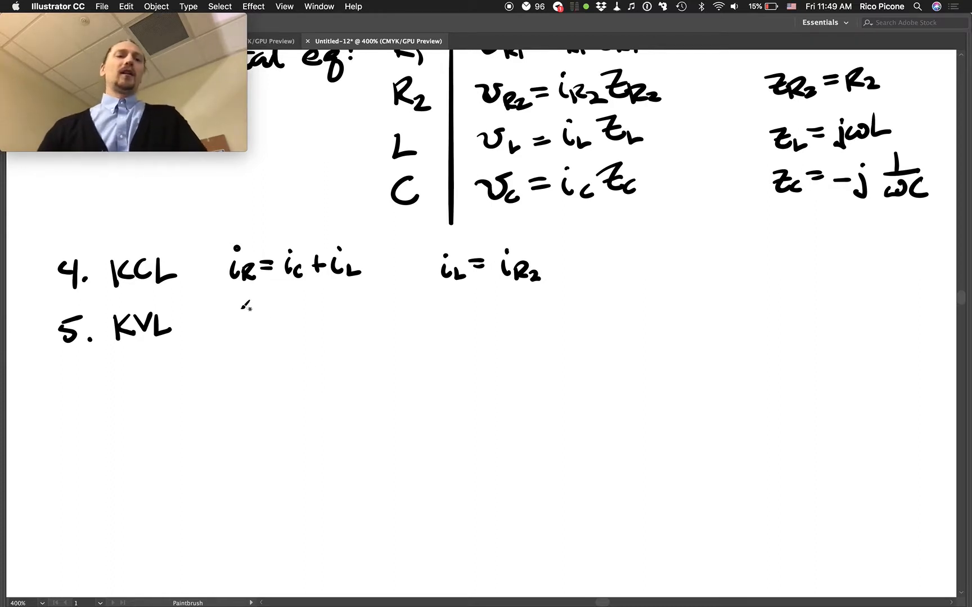
scroll(255, 291, "up", 10)
scroll(255, 290, "up", 8)
scroll(254, 290, "up", 4)
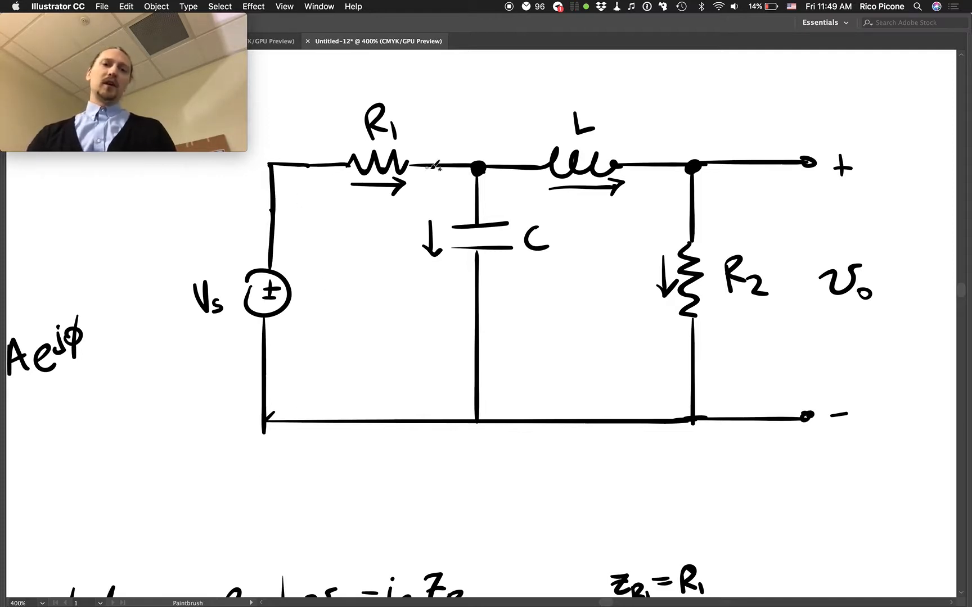
scroll(483, 521, "down", 3)
scroll(484, 521, "down", 8)
scroll(484, 522, "down", 6)
scroll(484, 521, "down", 3)
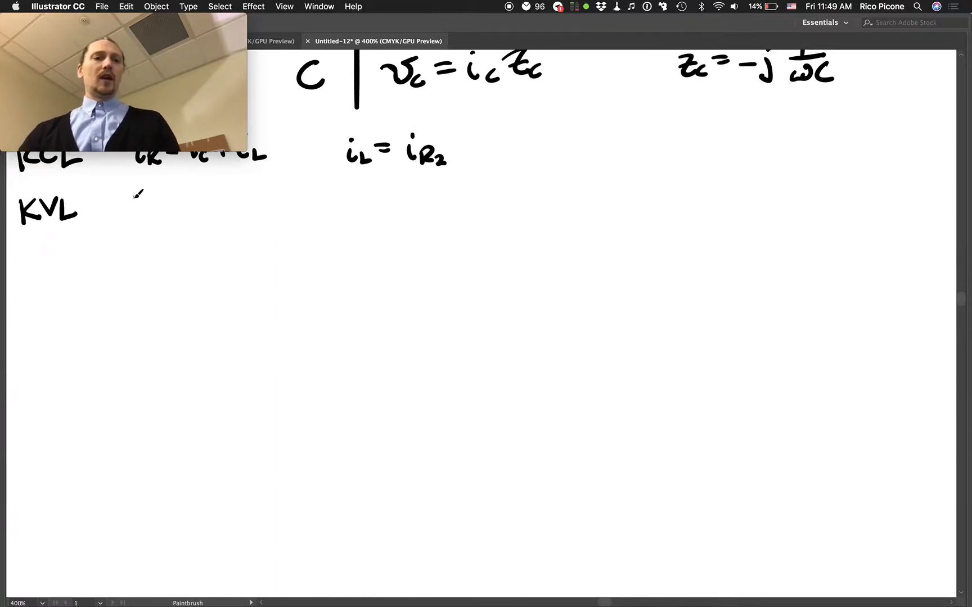
Handwrite the first KVL equation Vs = v_R1 + v_C
left_click_drag(136, 190, 149, 217)
mouse_move(149, 217)
left_mouse_down()
mouse_move(159, 188)
mouse_move(157, 214)
mouse_move(182, 198)
left_mouse_up()
mouse_move(170, 207)
left_mouse_down()
mouse_move(210, 200)
mouse_move(225, 211)
mouse_move(216, 215)
mouse_move(232, 216)
left_mouse_up()
mouse_move(237, 202)
left_mouse_down()
mouse_move(239, 219)
mouse_move(261, 202)
left_mouse_up()
mouse_move(251, 190)
left_mouse_down()
mouse_move(251, 216)
mouse_move(282, 195)
left_mouse_up()
left_click_drag(268, 196, 295, 214)
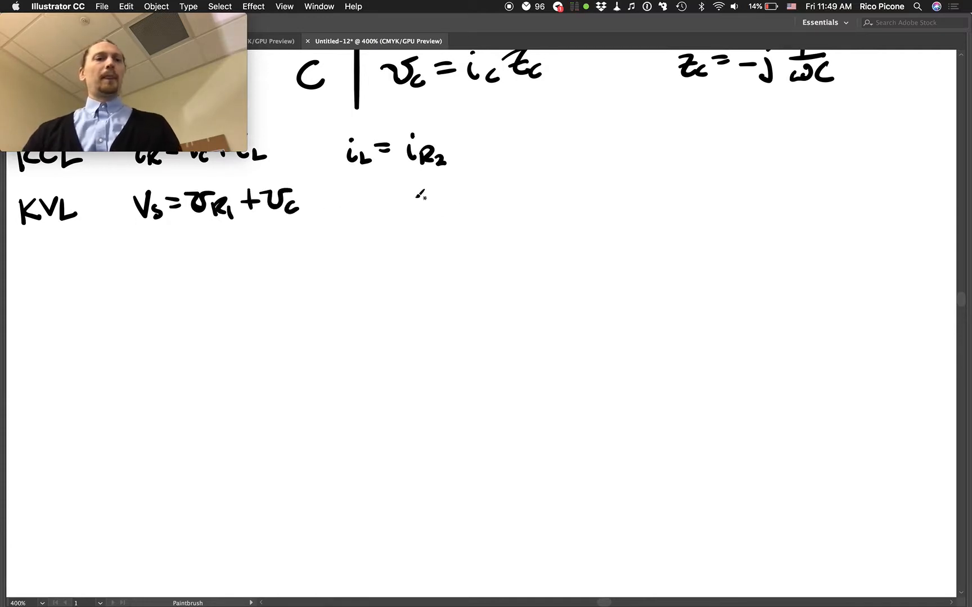
scroll(447, 180, "up", 5)
scroll(456, 175, "up", 5)
scroll(493, 168, "up", 3)
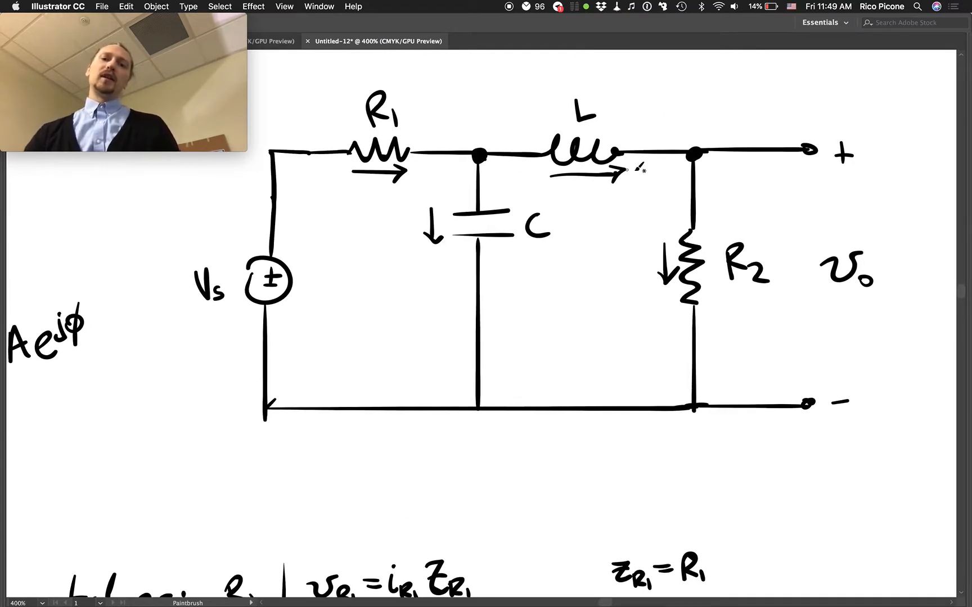
scroll(669, 379, "down", 2)
scroll(672, 392, "down", 10)
scroll(674, 393, "down", 5)
scroll(675, 393, "up", 3)
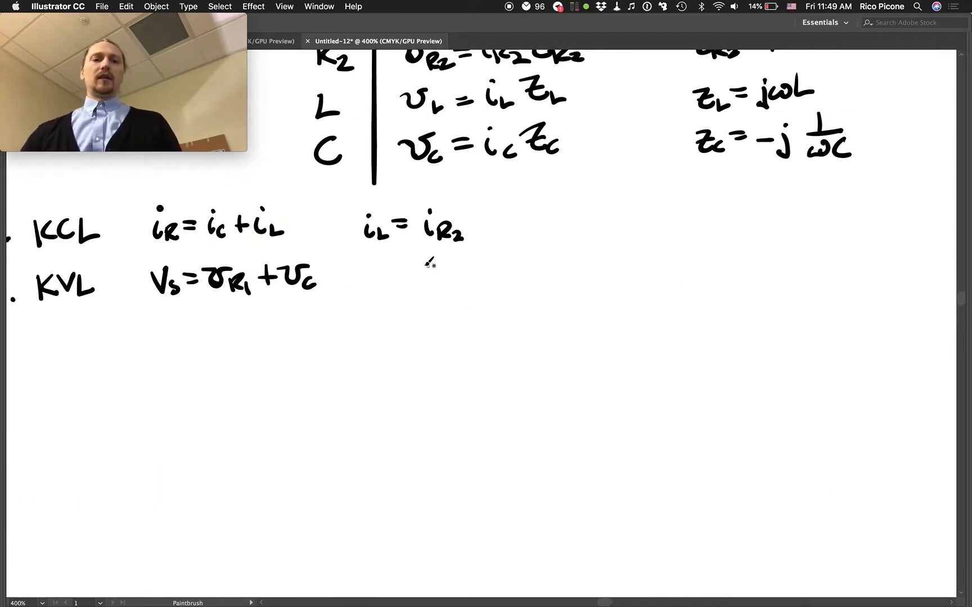
Handwrite v_C = v_L + v_R2 and begin v_o = to its right
mouse_move(414, 265)
left_mouse_down()
mouse_move(429, 285)
mouse_move(510, 267)
mouse_move(520, 284)
mouse_move(546, 277)
left_mouse_up()
left_click_drag(539, 267, 617, 283)
left_click_drag(612, 271, 630, 287)
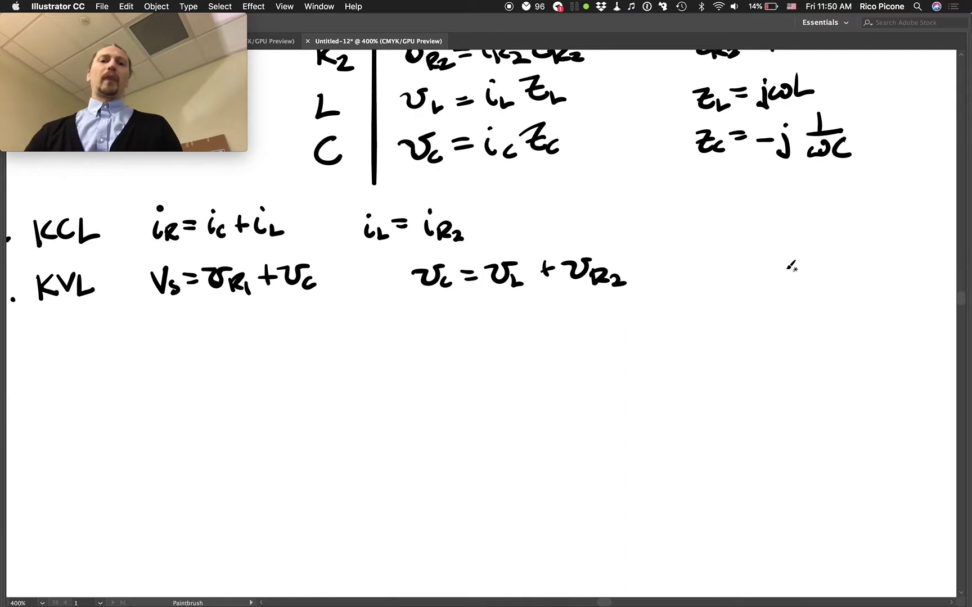
mouse_move(729, 258)
left_mouse_down()
mouse_move(771, 275)
mouse_move(797, 260)
left_mouse_up()
mouse_move(782, 269)
left_mouse_down()
mouse_move(832, 262)
mouse_move(834, 275)
mouse_move(855, 280)
left_mouse_up()
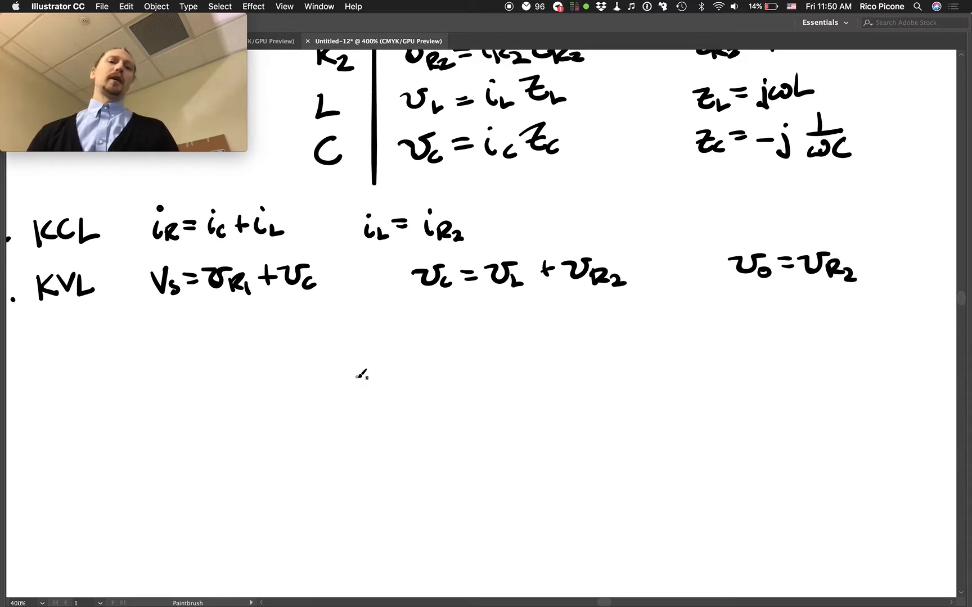
scroll(363, 374, "up", 2)
scroll(363, 374, "up", 2)
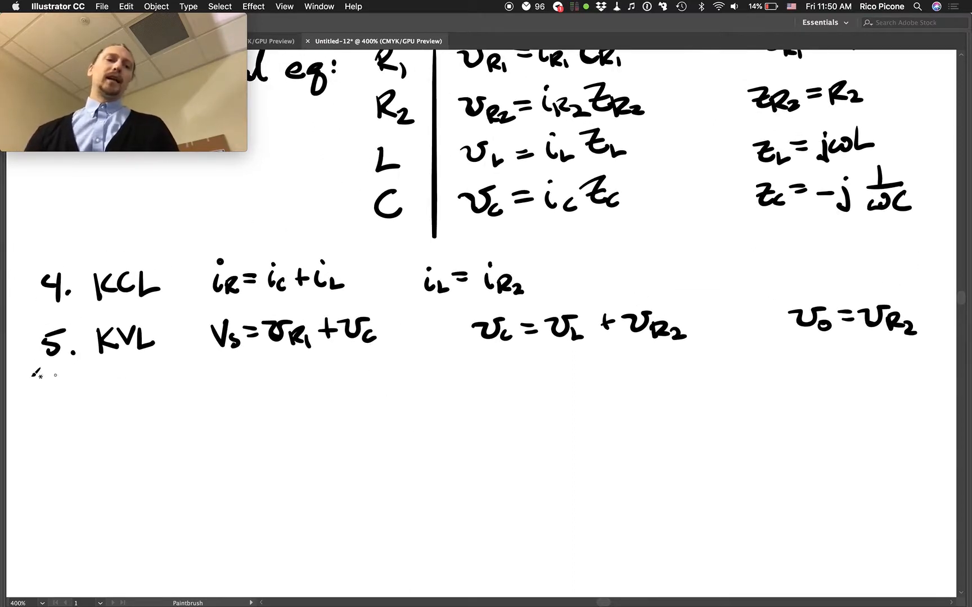
Handwrite '6. Solve for' as the sixth analysis step below KVL
mouse_move(56, 390)
left_mouse_down()
mouse_move(54, 414)
mouse_move(71, 404)
mouse_move(156, 403)
left_mouse_up()
left_click_drag(157, 393, 193, 409)
mouse_move(190, 392)
left_mouse_down()
mouse_move(221, 401)
mouse_move(244, 387)
mouse_move(293, 401)
left_mouse_up()
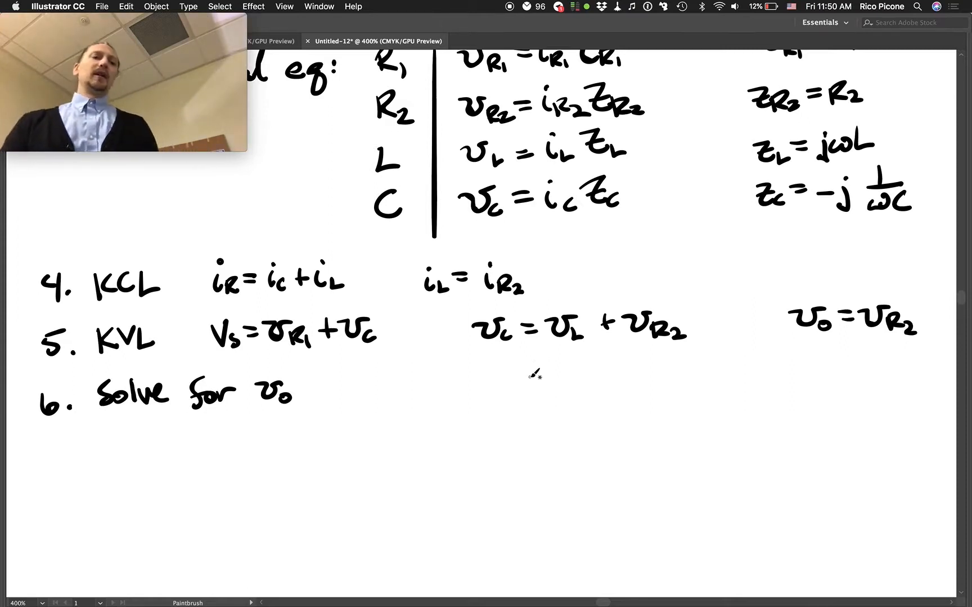
scroll(531, 381, "up", 5)
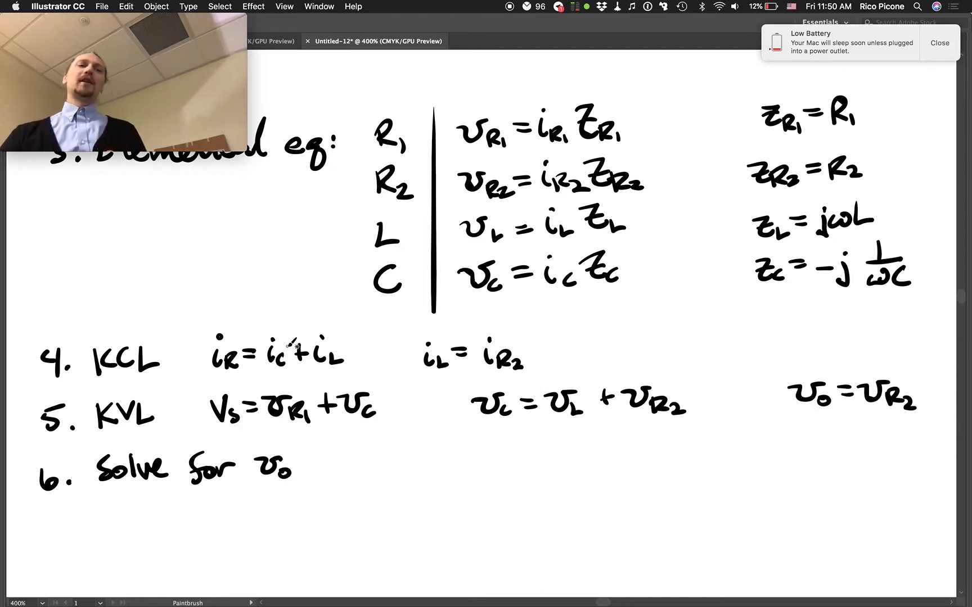
scroll(487, 351, "up", 5)
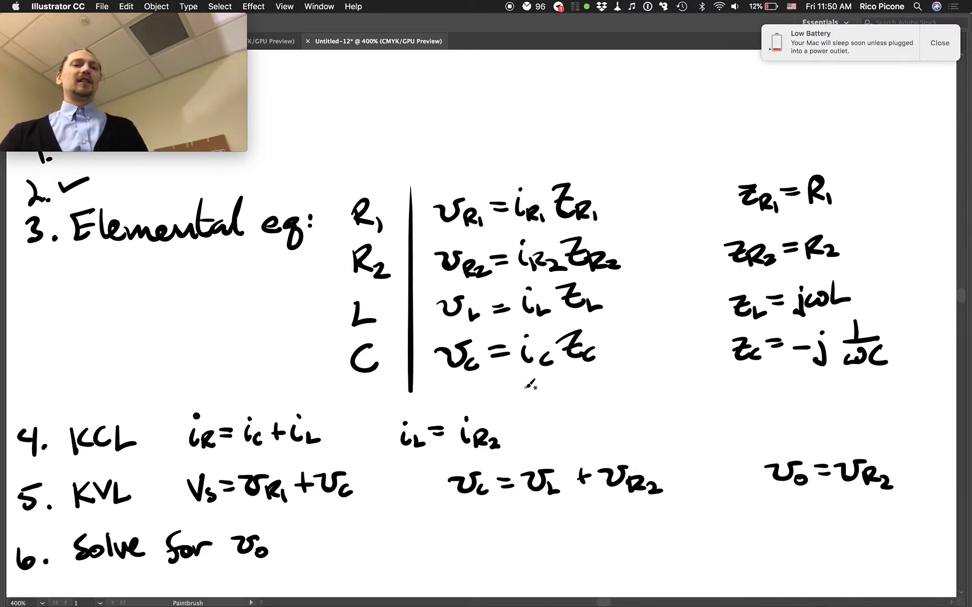
scroll(530, 385, "up", 5)
scroll(531, 386, "up", 5)
scroll(530, 385, "up", 3)
scroll(486, 343, "down", 8)
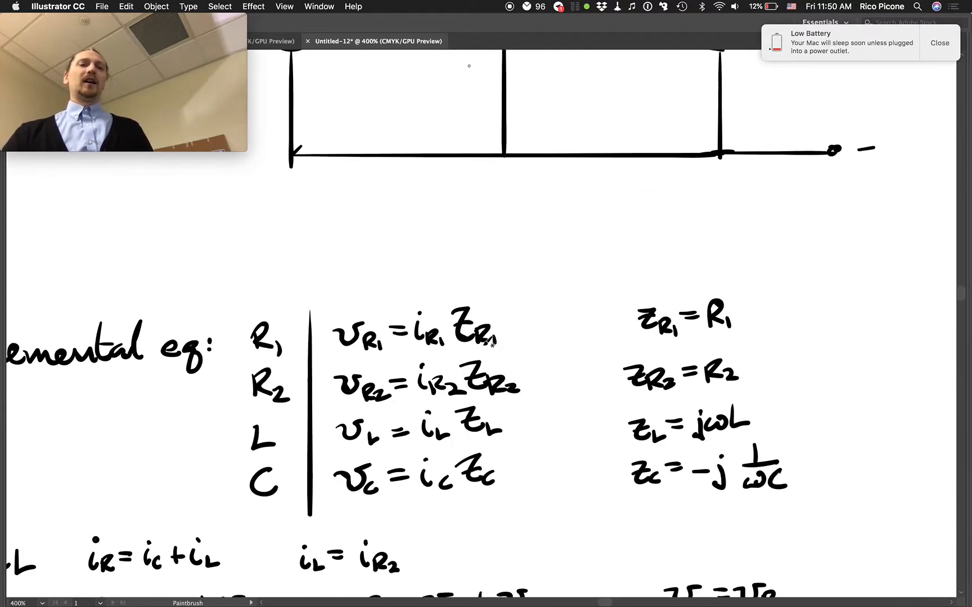
scroll(488, 343, "down", 2)
scroll(487, 343, "up", 5)
scroll(488, 344, "up", 5)
scroll(488, 343, "up", 2)
scroll(478, 447, "down", 10)
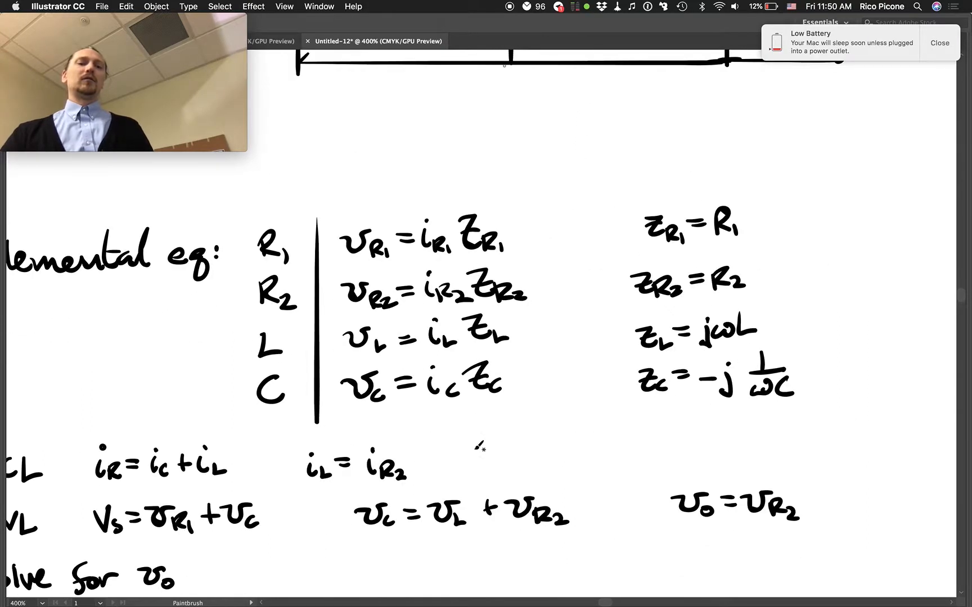
scroll(478, 446, "down", 4)
scroll(478, 446, "down", 3)
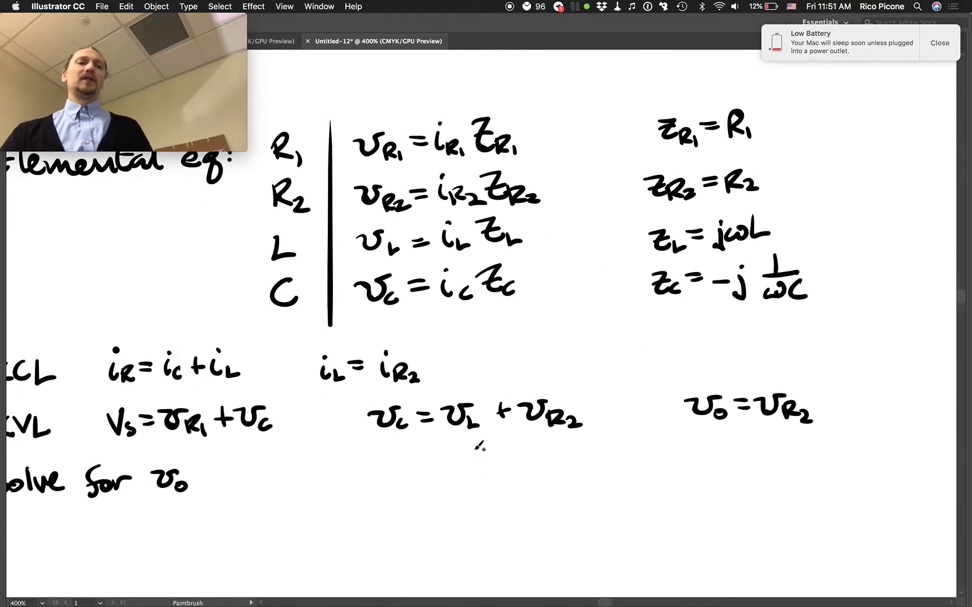
scroll(479, 446, "up", 5)
scroll(479, 446, "up", 3)
scroll(478, 446, "up", 5)
scroll(478, 446, "up", 4)
scroll(479, 446, "up", 3)
scroll(479, 447, "up", 3)
scroll(478, 446, "left", 1)
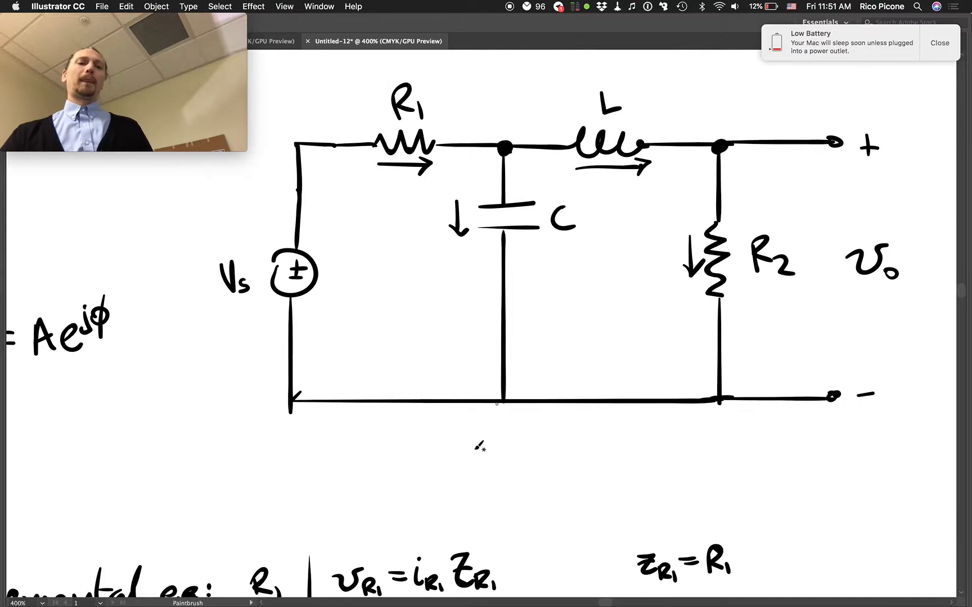
scroll(478, 446, "down", 2)
scroll(478, 446, "down", 3)
scroll(478, 447, "up", 2)
scroll(478, 446, "up", 2)
scroll(478, 446, "up", 2)
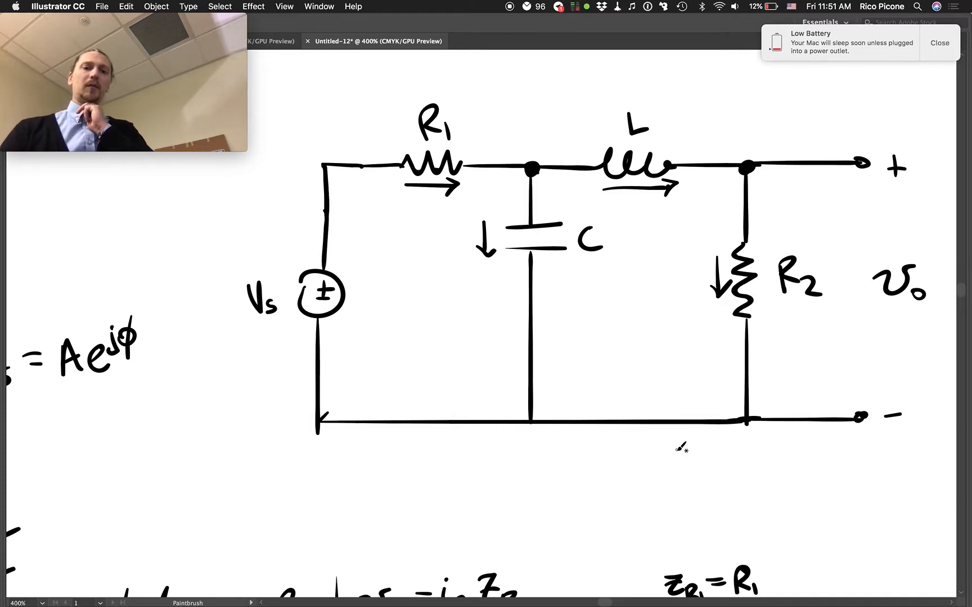
scroll(681, 448, "down", 1)
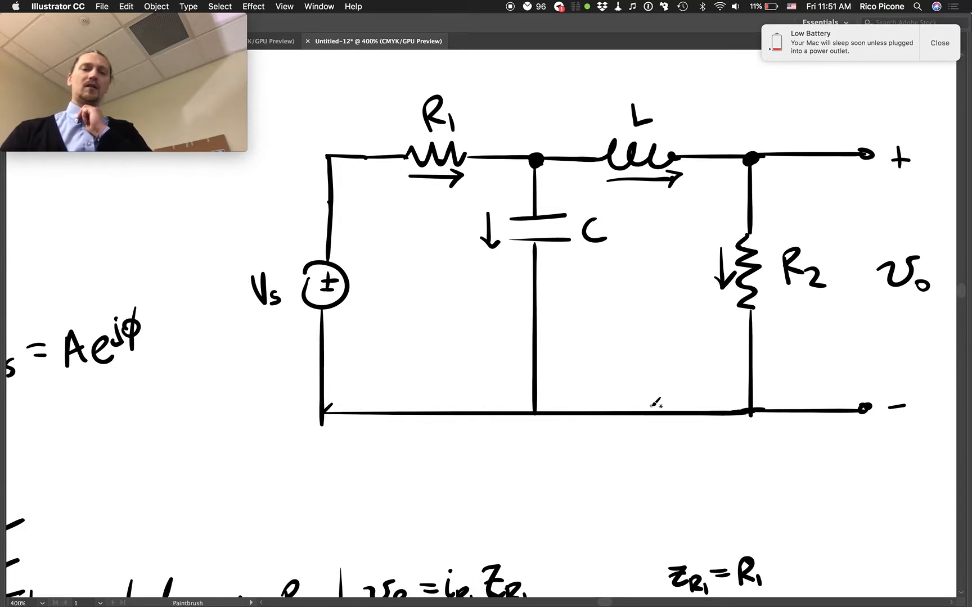
scroll(657, 403, "down", 5)
scroll(657, 403, "down", 3)
scroll(657, 404, "up", 5)
scroll(657, 403, "up", 3)
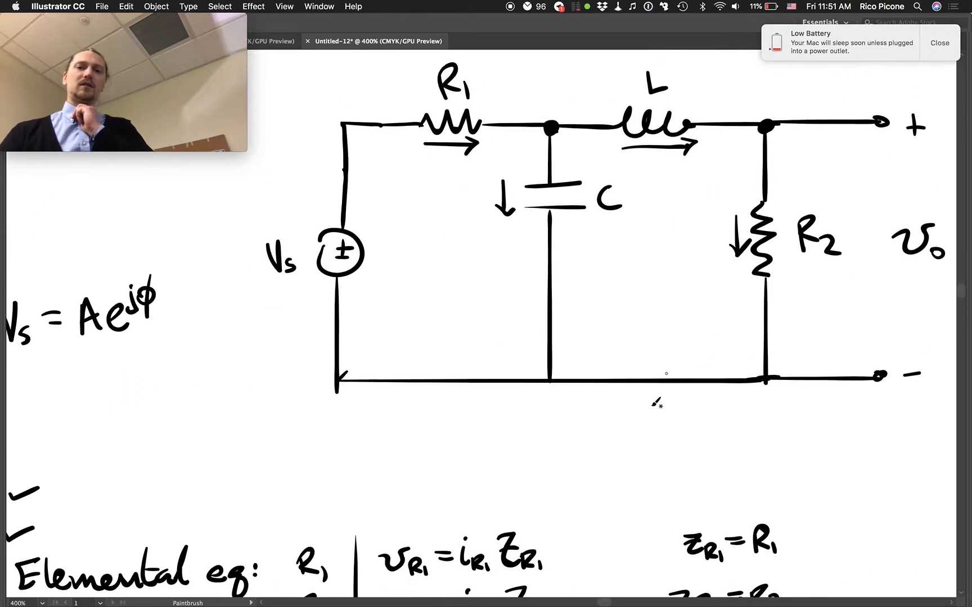
scroll(657, 403, "up", 5)
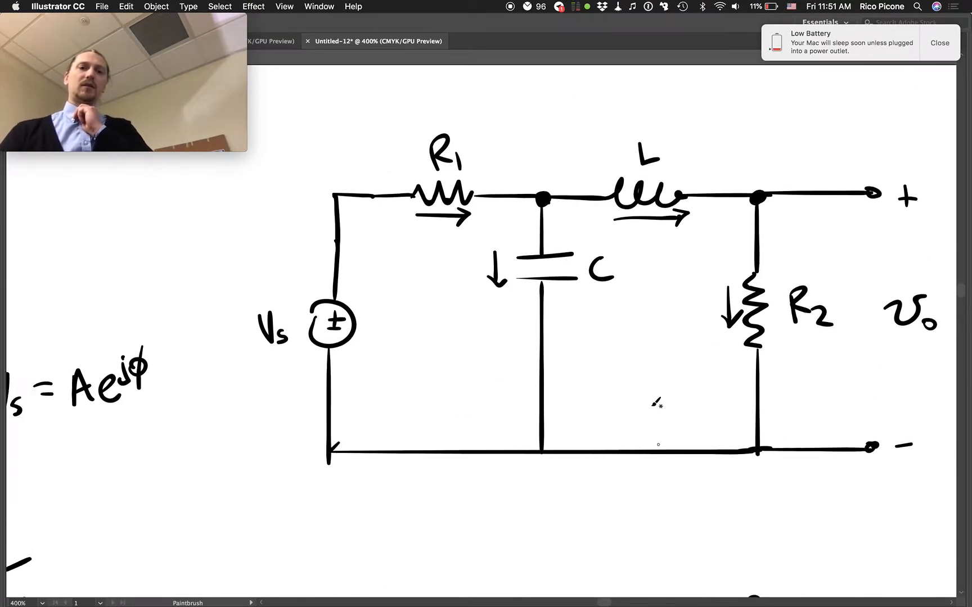
scroll(657, 403, "down", 2)
scroll(656, 403, "down", 8)
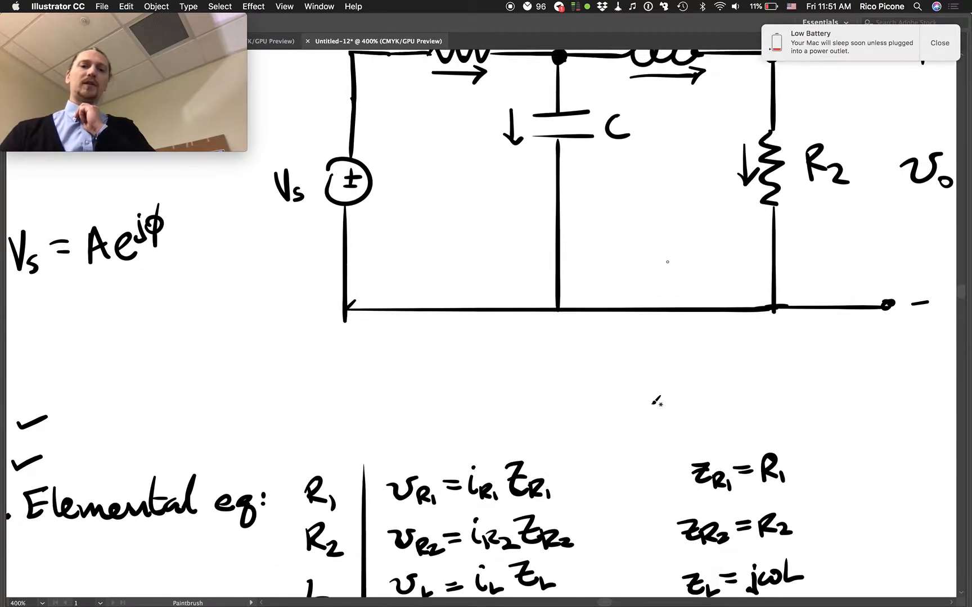
scroll(657, 403, "down", 8)
scroll(656, 404, "down", 4)
scroll(657, 403, "down", 5)
scroll(657, 404, "down", 2)
scroll(531, 516, "left", 5)
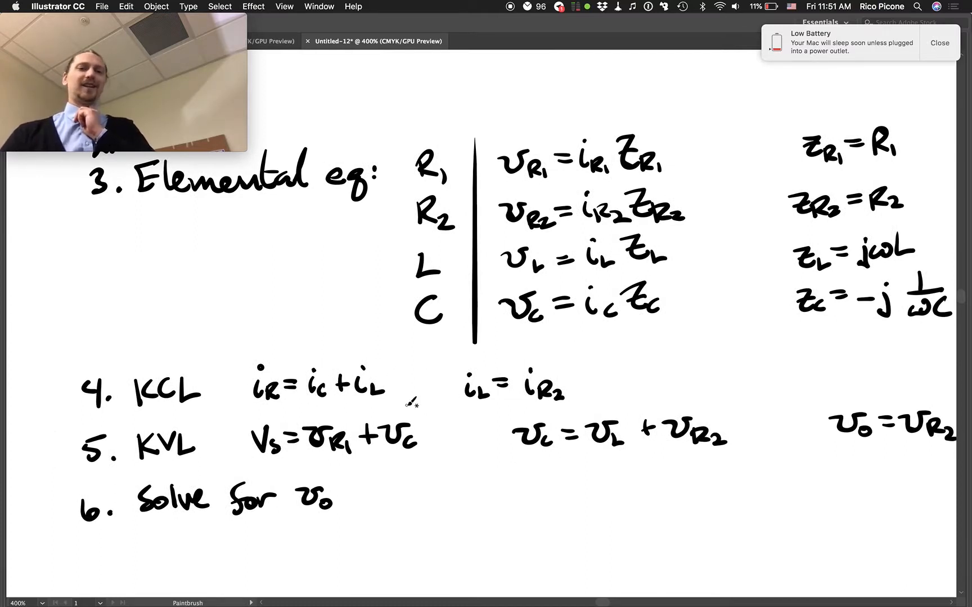
scroll(412, 402, "down", 1)
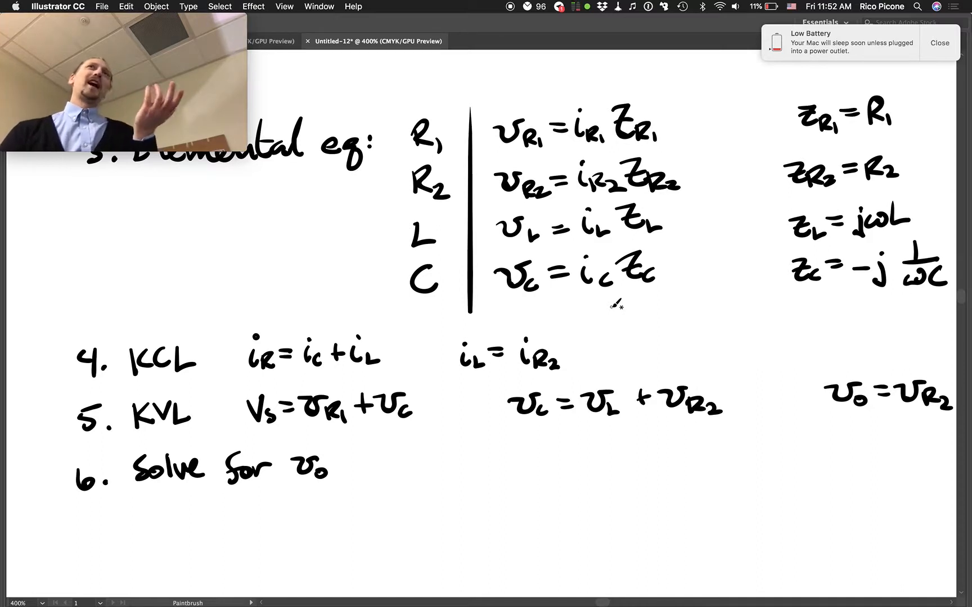
scroll(616, 303, "down", 3)
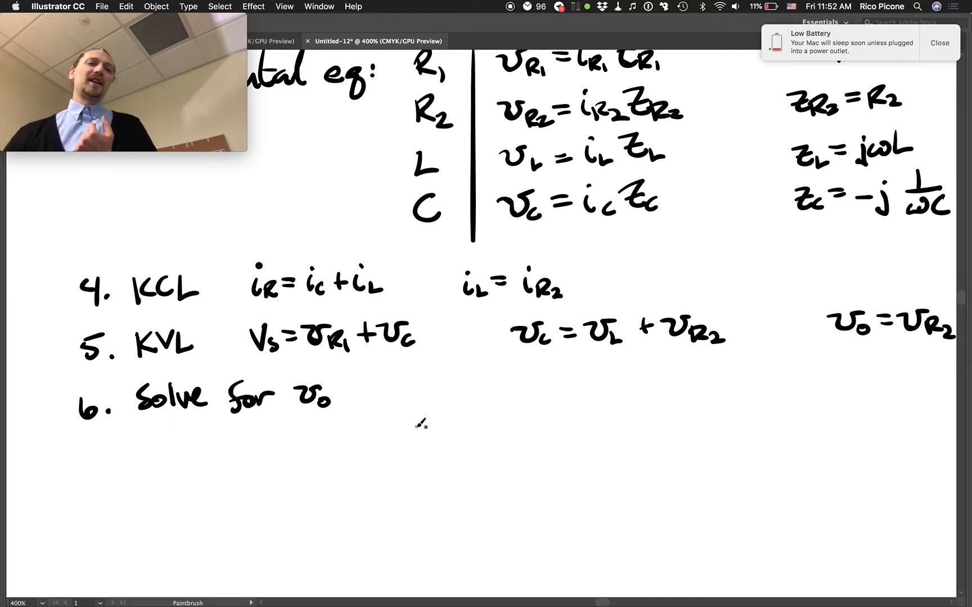
Add an equals sign and the start of an expression after v₀ on step 6
mouse_move(343, 389)
left_mouse_down()
mouse_move(403, 411)
mouse_move(440, 392)
left_mouse_up()
left_click_drag(446, 394, 475, 393)
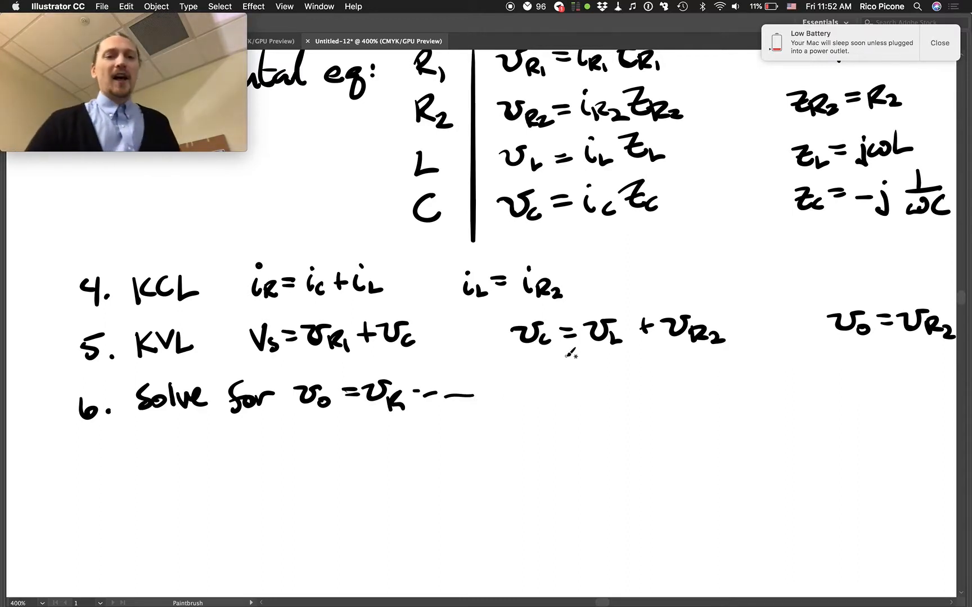
scroll(571, 354, "up", 3)
scroll(571, 354, "up", 3)
scroll(571, 354, "up", 3)
scroll(571, 354, "up", 3)
scroll(571, 353, "down", 5)
scroll(571, 354, "down", 5)
scroll(571, 354, "down", 5)
scroll(571, 353, "down", 4)
scroll(571, 354, "up", 4)
scroll(571, 353, "up", 2)
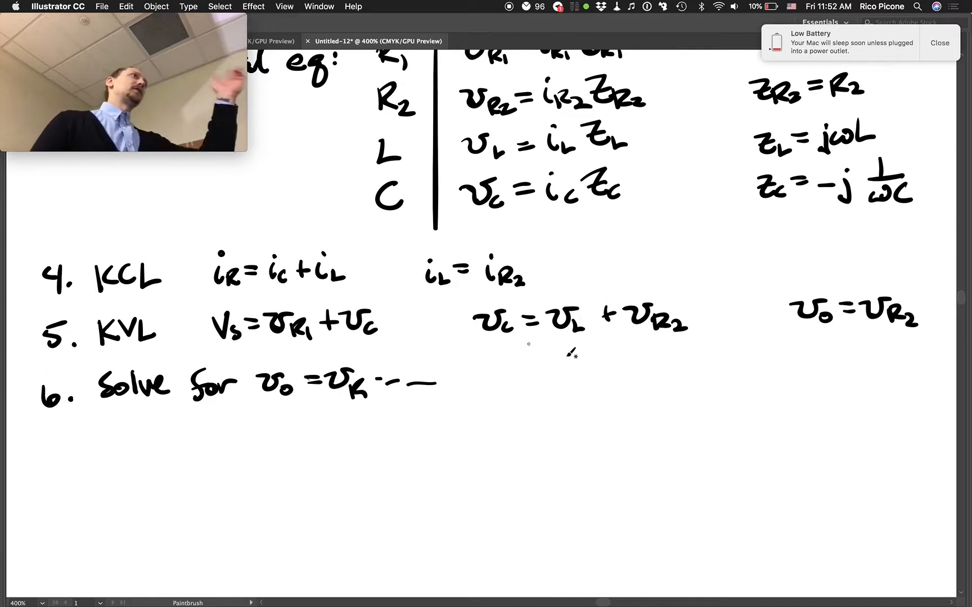
scroll(571, 355, "up", 4)
scroll(571, 353, "up", 3)
scroll(571, 354, "up", 3)
scroll(571, 354, "up", 4)
scroll(571, 354, "down", 3)
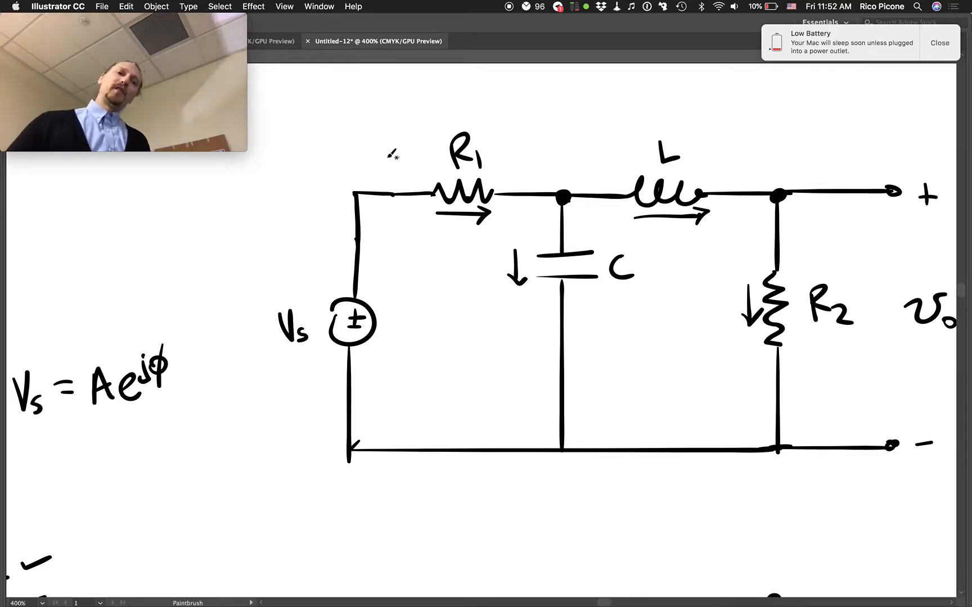
Circle Vs, R1 and C and annotate 'Thevenin → voltage divider' above, undoing one stroke
mouse_move(318, 186)
left_mouse_down()
mouse_move(271, 220)
mouse_move(318, 493)
mouse_move(618, 462)
mouse_move(661, 285)
mouse_move(554, 145)
mouse_move(342, 129)
mouse_move(256, 223)
left_mouse_up()
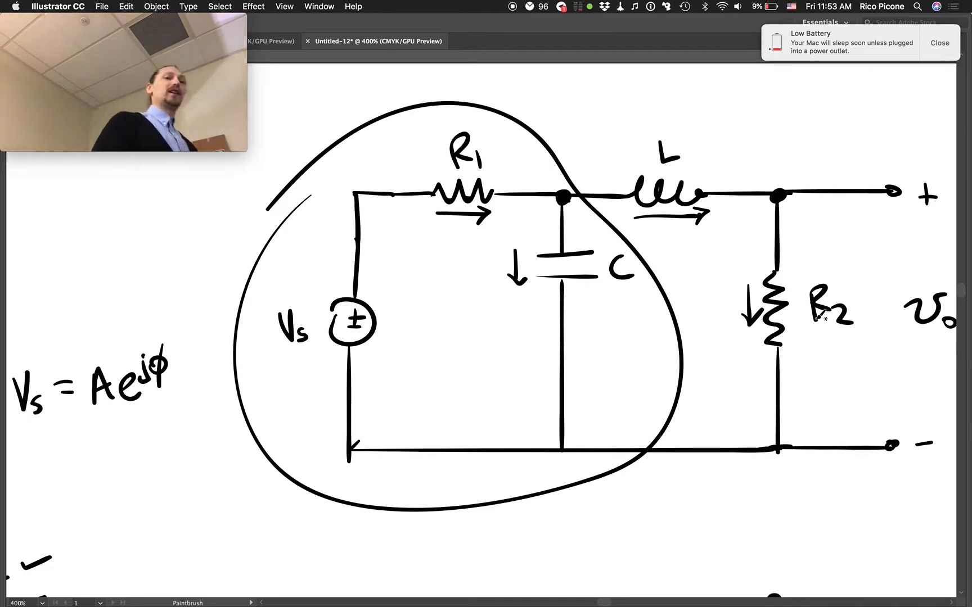
mouse_move(372, 97)
left_mouse_down()
mouse_move(383, 107)
mouse_move(419, 91)
mouse_move(461, 93)
left_mouse_up()
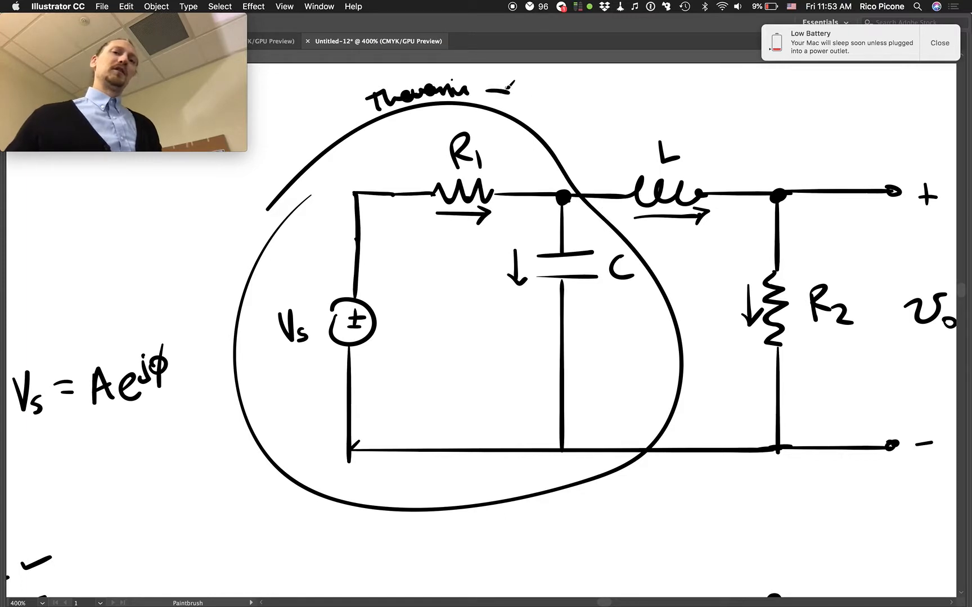
mouse_move(539, 95)
left_mouse_down()
mouse_move(600, 122)
mouse_move(608, 106)
mouse_move(674, 105)
left_mouse_up()
key("super+z")
mouse_move(677, 83)
left_mouse_down()
mouse_move(683, 109)
mouse_move(715, 101)
left_mouse_up()
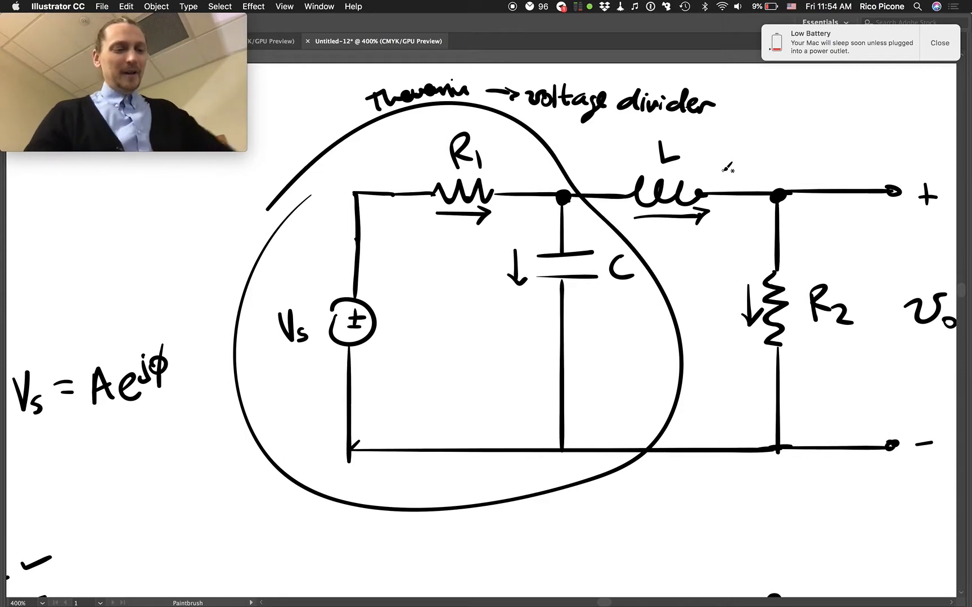
Switch to Chrome to bring the Lecture Link recording controls page to the front
key("super+Tab")
key("Tab")
key("super")
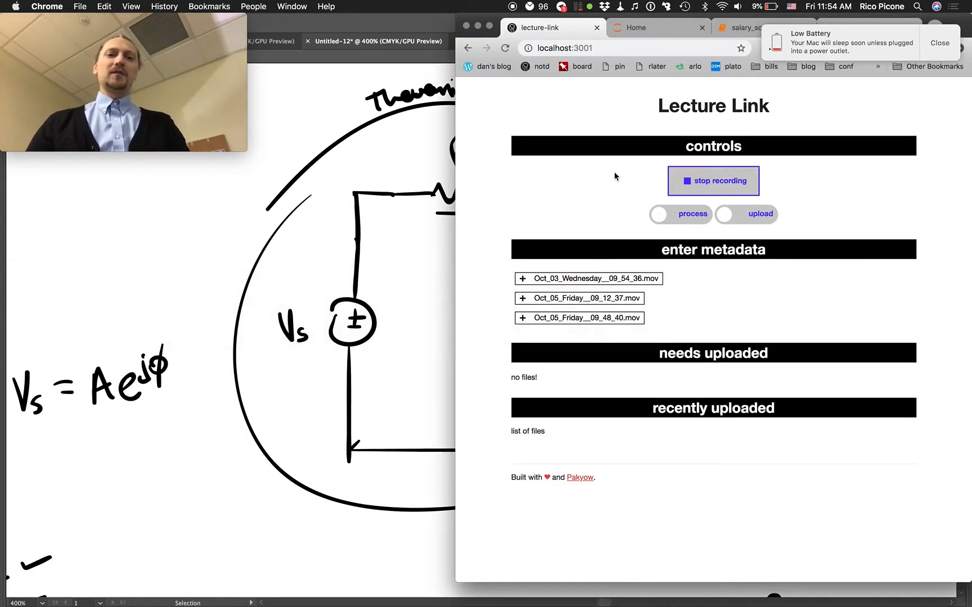